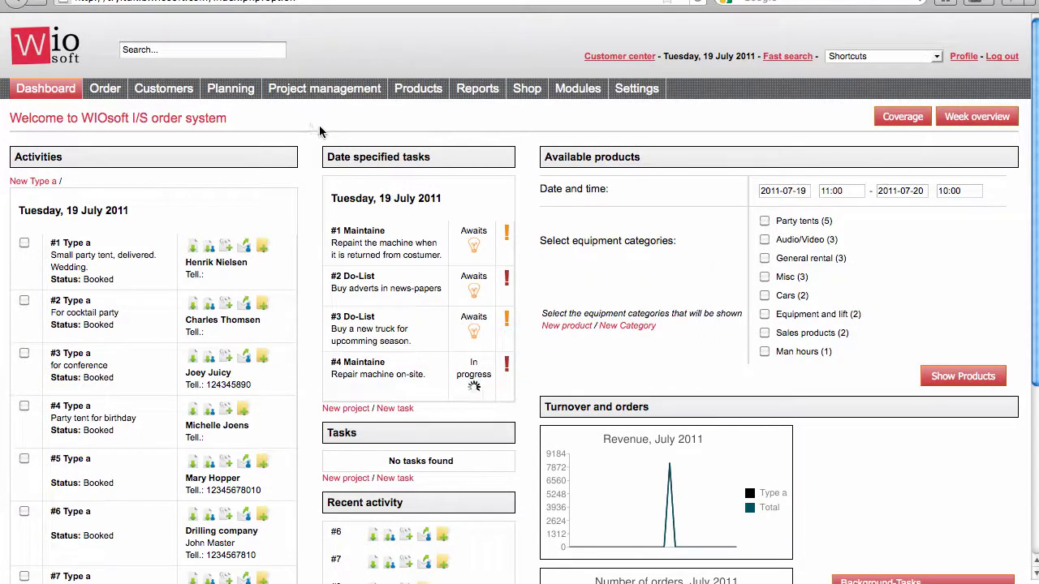
Step: Open the customer PDF of the first order in the Activities list, review the document, and close it
{"action": "scroll", "coordinate": [318, 127], "scroll_direction": "down", "scroll_amount": 5}
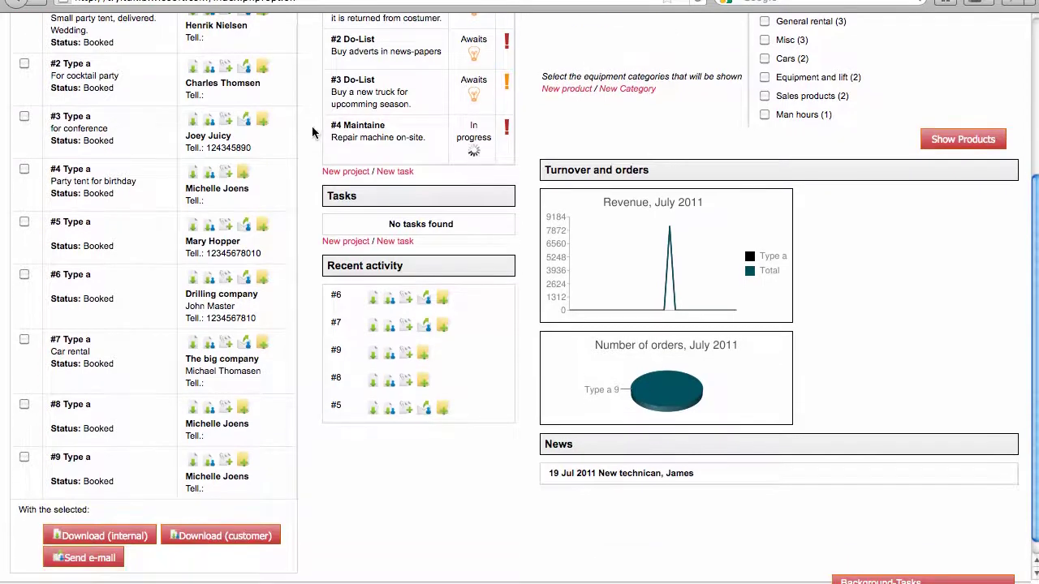
{"action": "scroll", "coordinate": [209, 182], "scroll_direction": "up", "scroll_amount": 4}
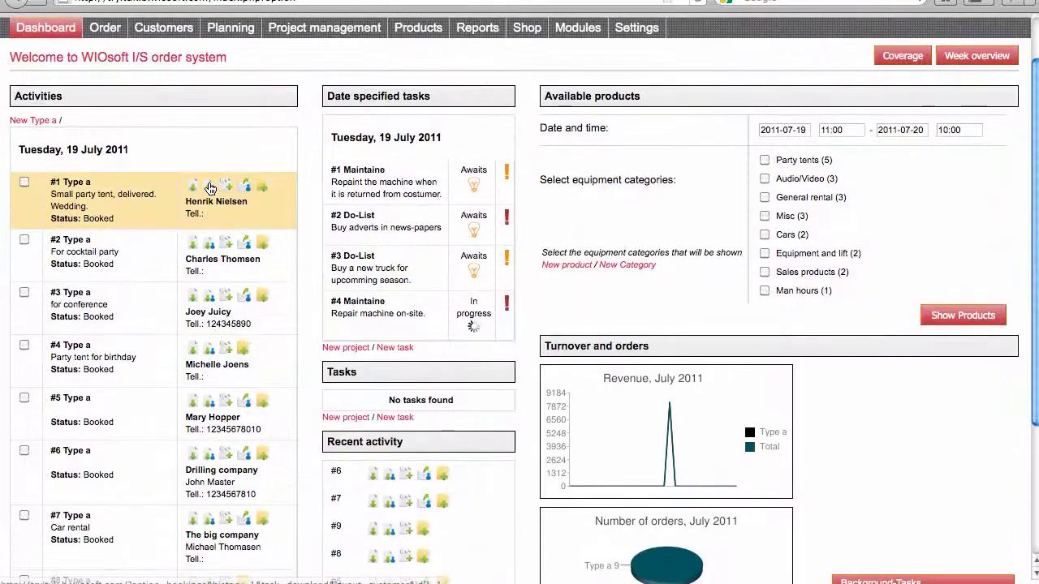
{"action": "left_click", "coordinate": [209, 189]}
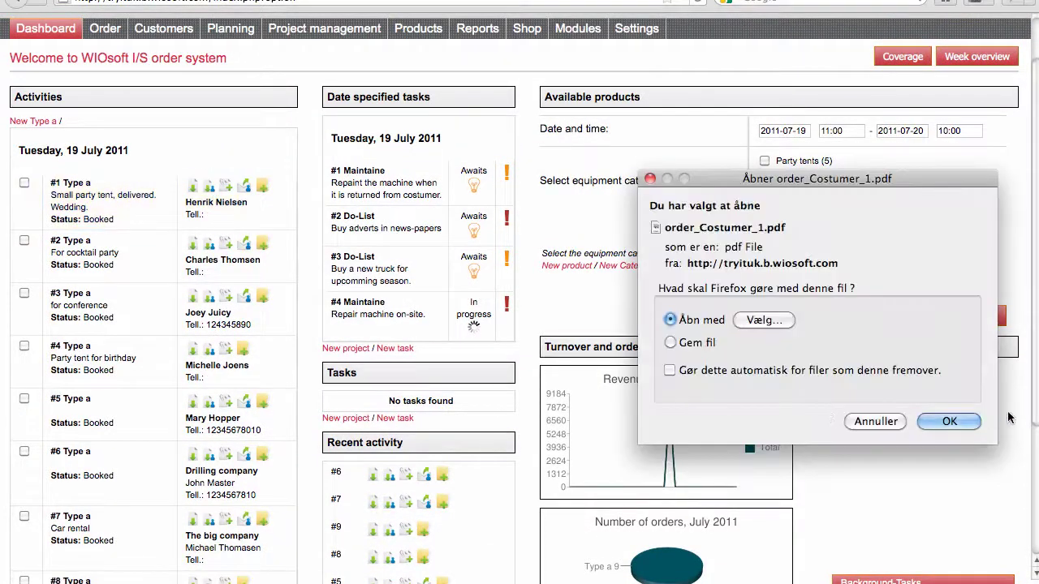
{"action": "left_click", "coordinate": [955, 421]}
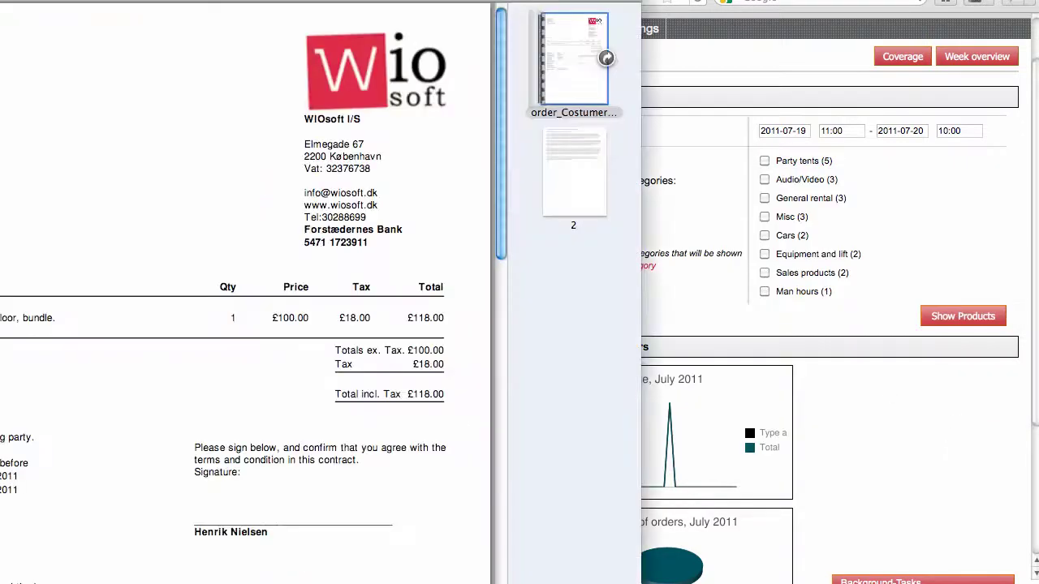
{"action": "scroll", "coordinate": [378, 203], "scroll_direction": "down", "scroll_amount": 3}
{"action": "scroll", "coordinate": [369, 199], "scroll_direction": "up", "scroll_amount": 3}
{"action": "key", "text": "super+w"}
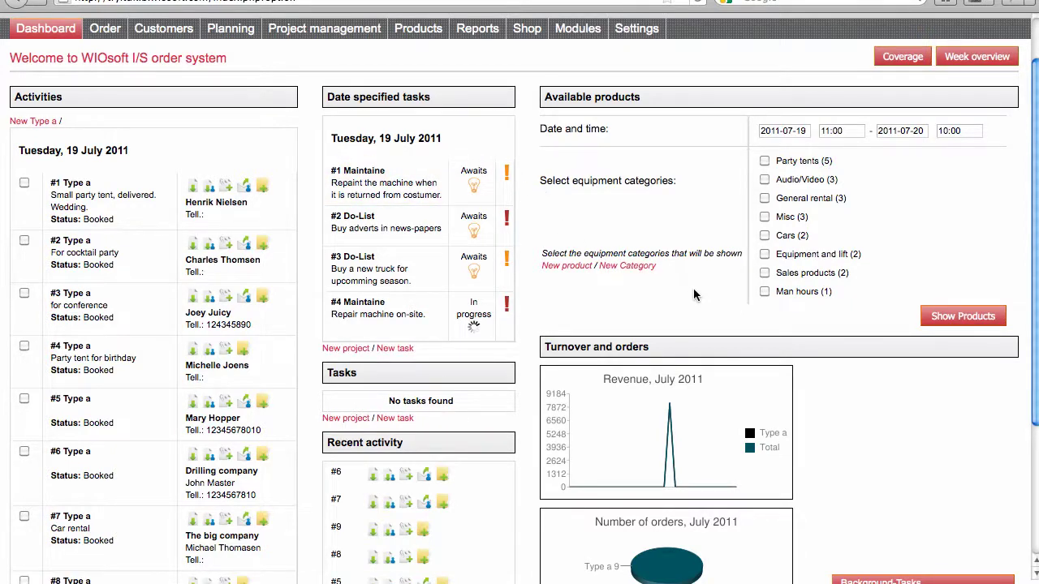
Step: Show the available products in the Party tents category for 2011-07-22
{"action": "scroll", "coordinate": [694, 300], "scroll_direction": "down", "scroll_amount": 5}
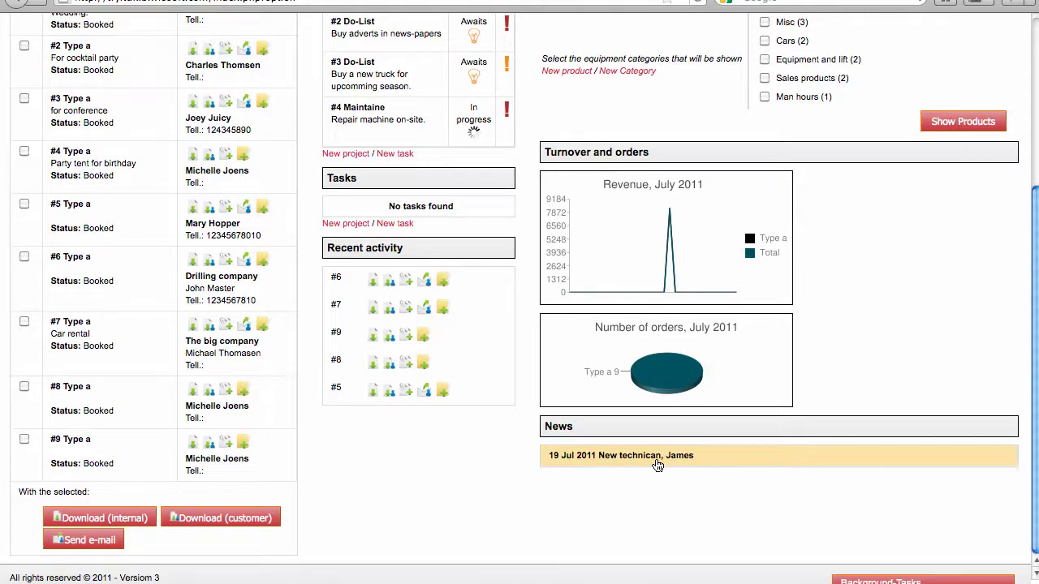
{"action": "scroll", "coordinate": [905, 302], "scroll_direction": "up", "scroll_amount": 1}
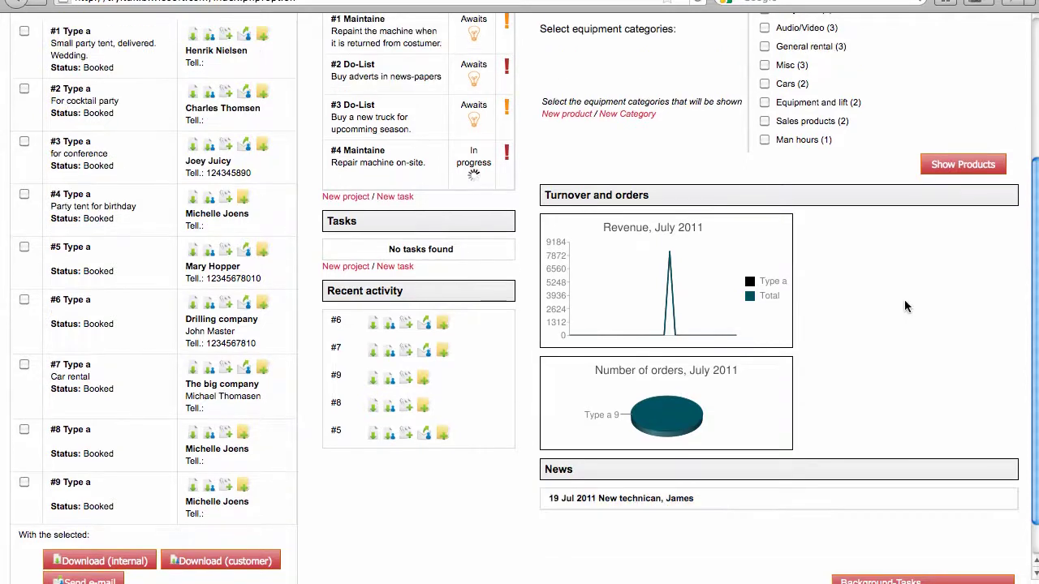
{"action": "scroll", "coordinate": [904, 299], "scroll_direction": "up", "scroll_amount": 5}
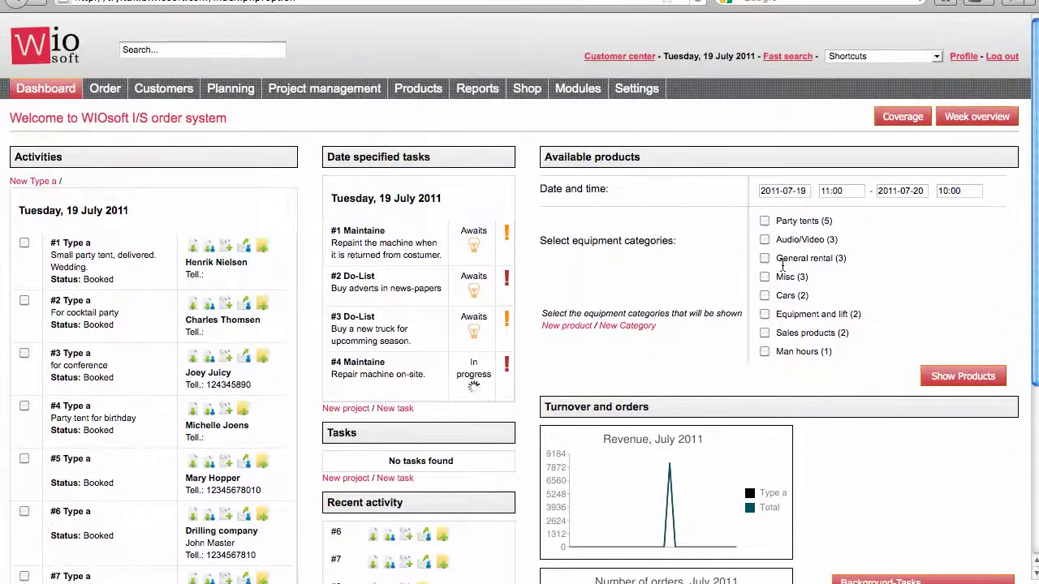
{"action": "left_click", "coordinate": [778, 193]}
{"action": "left_click", "coordinate": [828, 308]}
{"action": "left_click", "coordinate": [766, 223]}
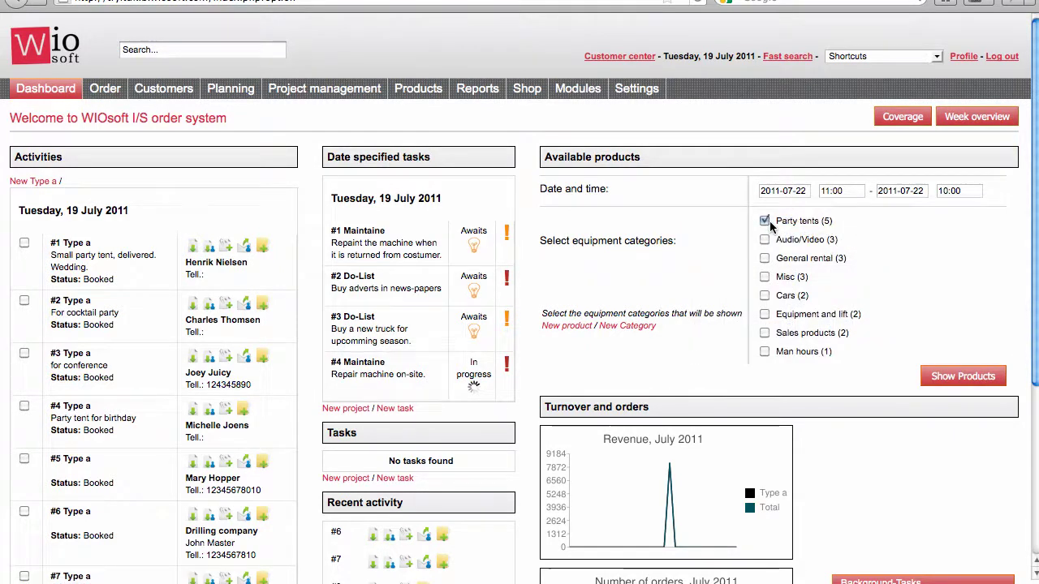
{"action": "left_click", "coordinate": [949, 382]}
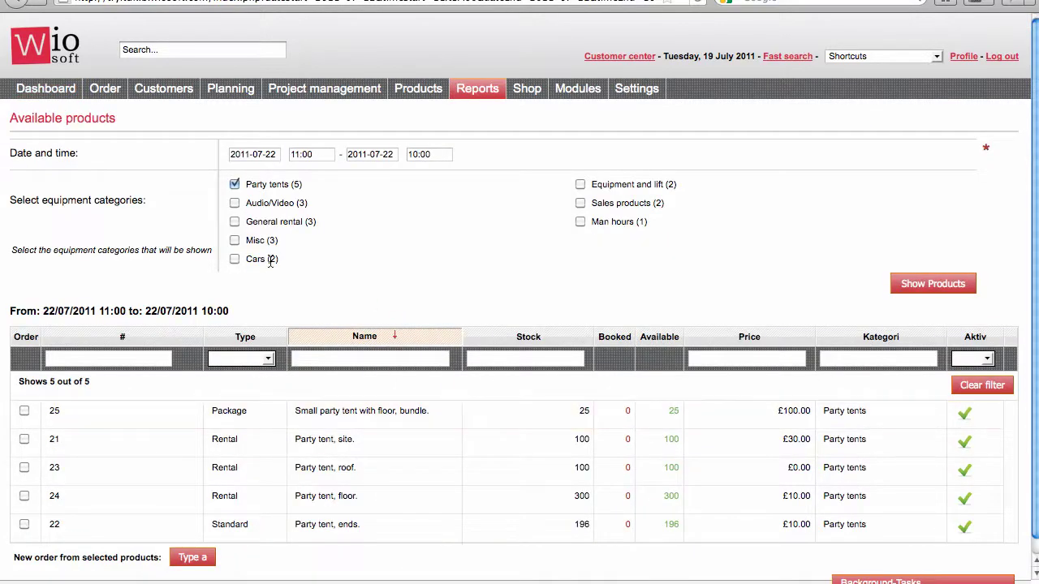
Step: From the dashboard, bring up the Coverage report and examine the daily product bookings for July 2011
{"action": "left_click", "coordinate": [46, 88]}
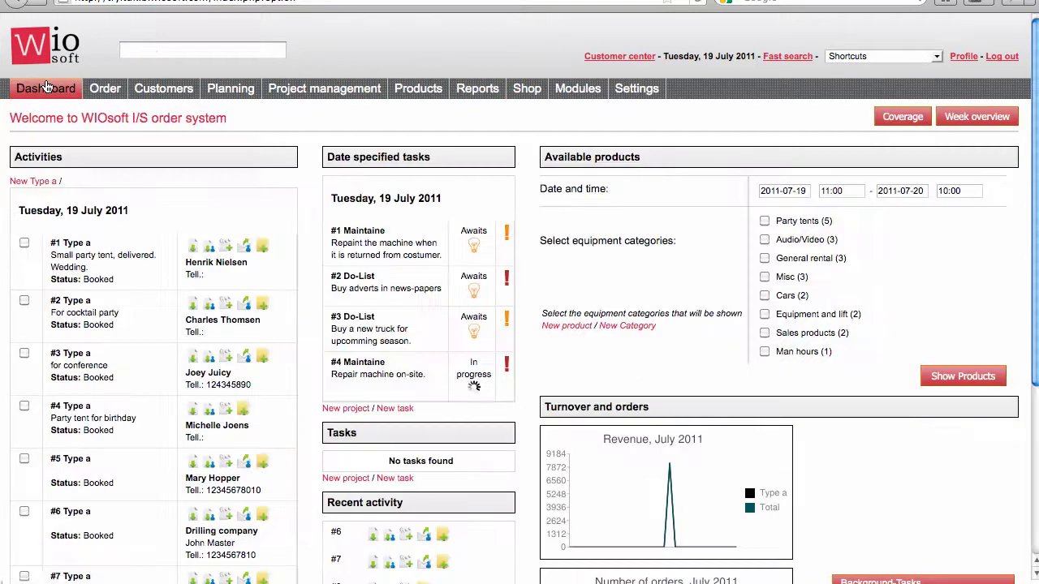
{"action": "left_click", "coordinate": [903, 117]}
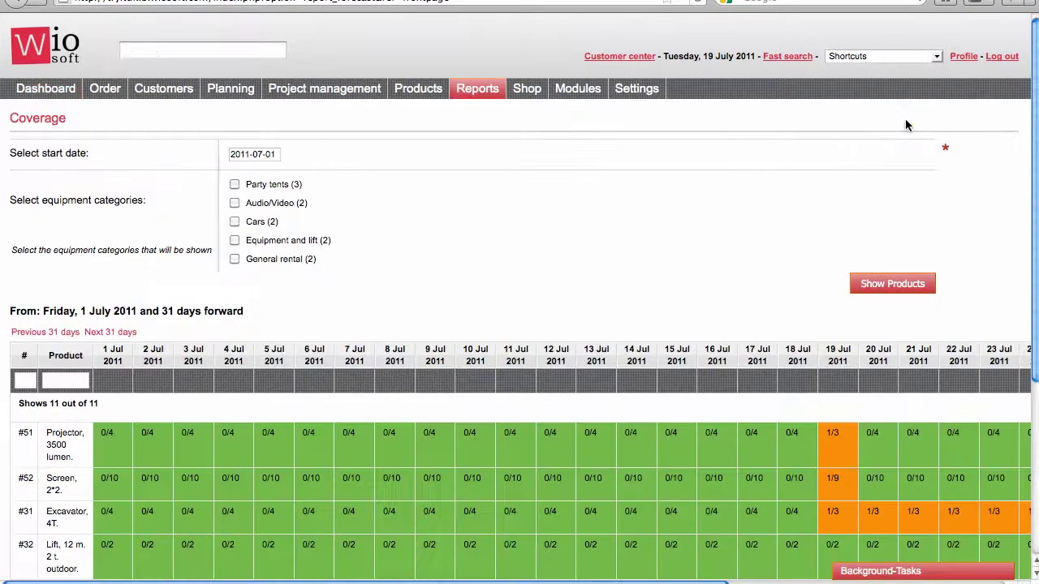
{"action": "scroll", "coordinate": [758, 146], "scroll_direction": "right", "scroll_amount": 5}
{"action": "scroll", "coordinate": [761, 146], "scroll_direction": "left", "scroll_amount": 3}
{"action": "scroll", "coordinate": [761, 146], "scroll_direction": "down", "scroll_amount": 5}
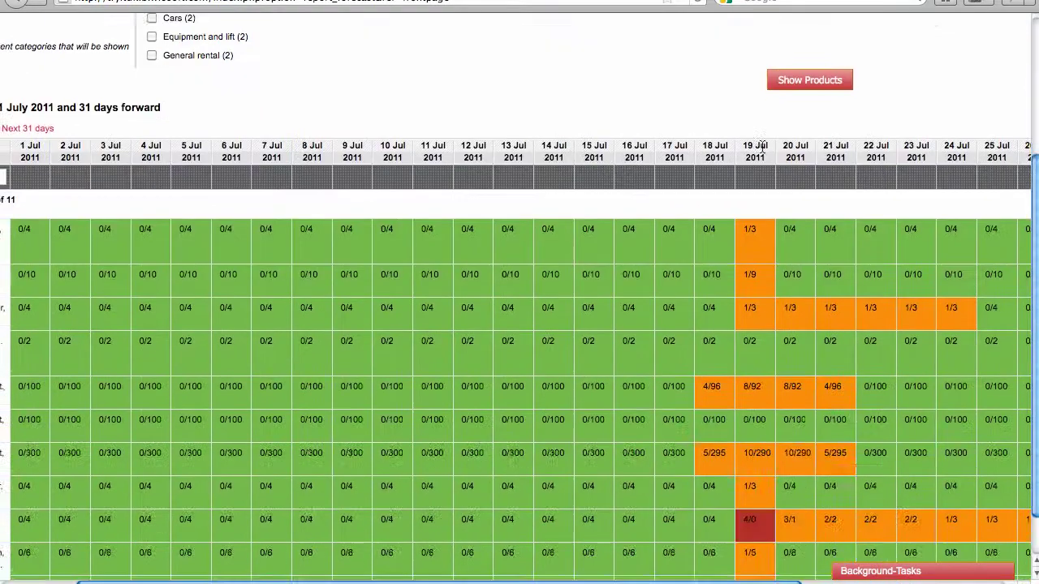
{"action": "scroll", "coordinate": [761, 146], "scroll_direction": "down", "scroll_amount": 2}
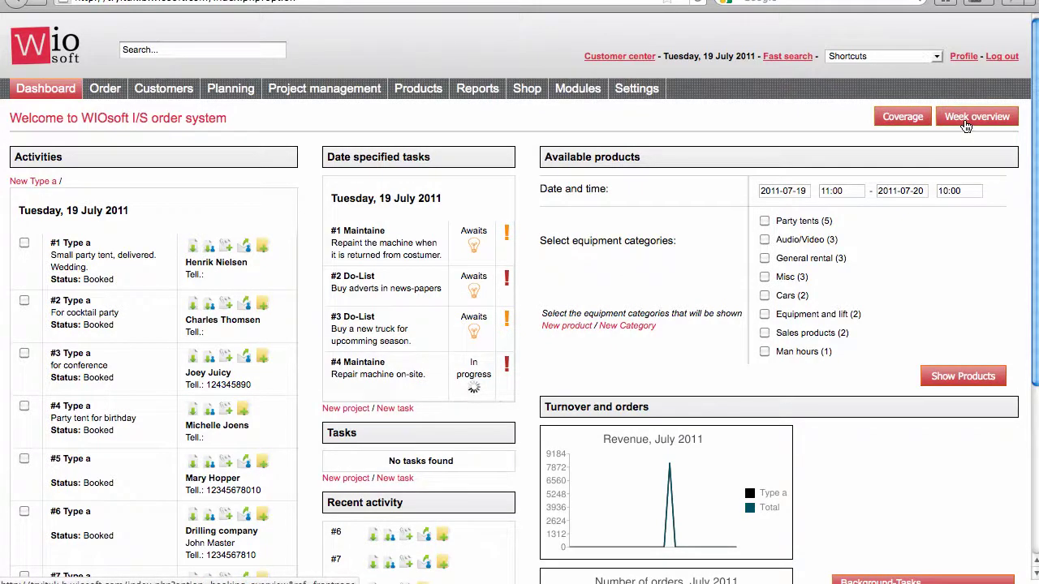
Step: Examine the scheduled activities per day in the Week overview and return to the dashboard
{"action": "left_click", "coordinate": [966, 122]}
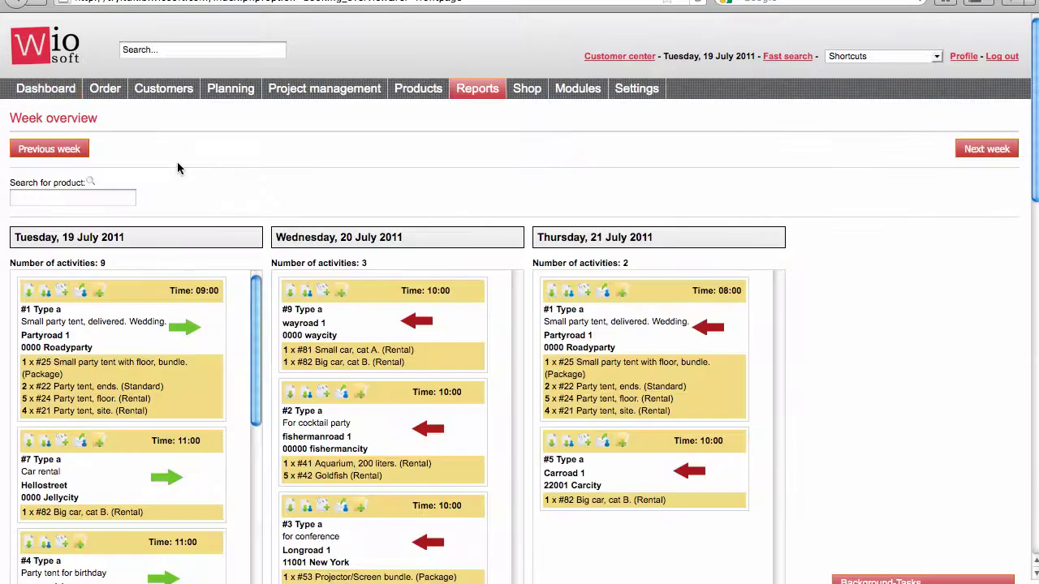
{"action": "scroll", "coordinate": [177, 213], "scroll_direction": "down", "scroll_amount": 1}
{"action": "scroll", "coordinate": [177, 213], "scroll_direction": "down", "scroll_amount": 2}
{"action": "scroll", "coordinate": [243, 235], "scroll_direction": "down", "scroll_amount": 5}
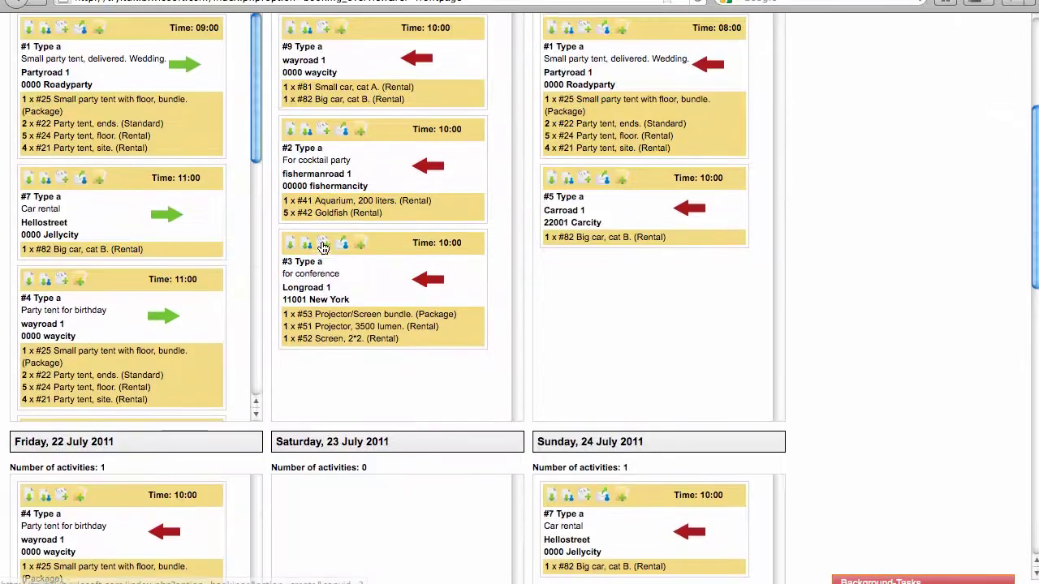
{"action": "scroll", "coordinate": [322, 247], "scroll_direction": "up", "scroll_amount": 2}
{"action": "scroll", "coordinate": [323, 247], "scroll_direction": "up", "scroll_amount": 5}
{"action": "left_click", "coordinate": [49, 85]}
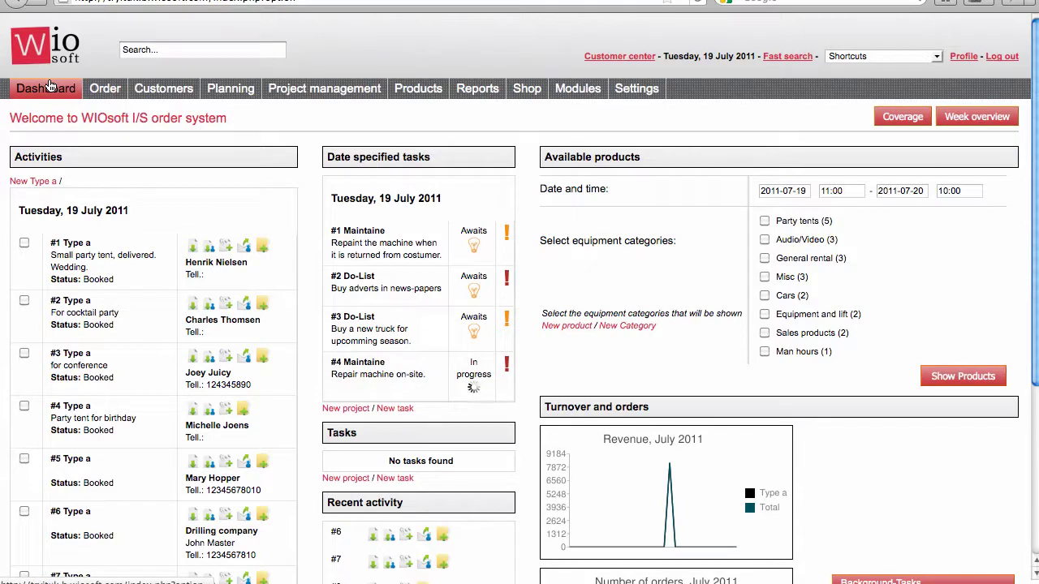
Step: Open a new support request and view the available subject options, leaving the subject blank
{"action": "mouse_move", "coordinate": [641, 91]}
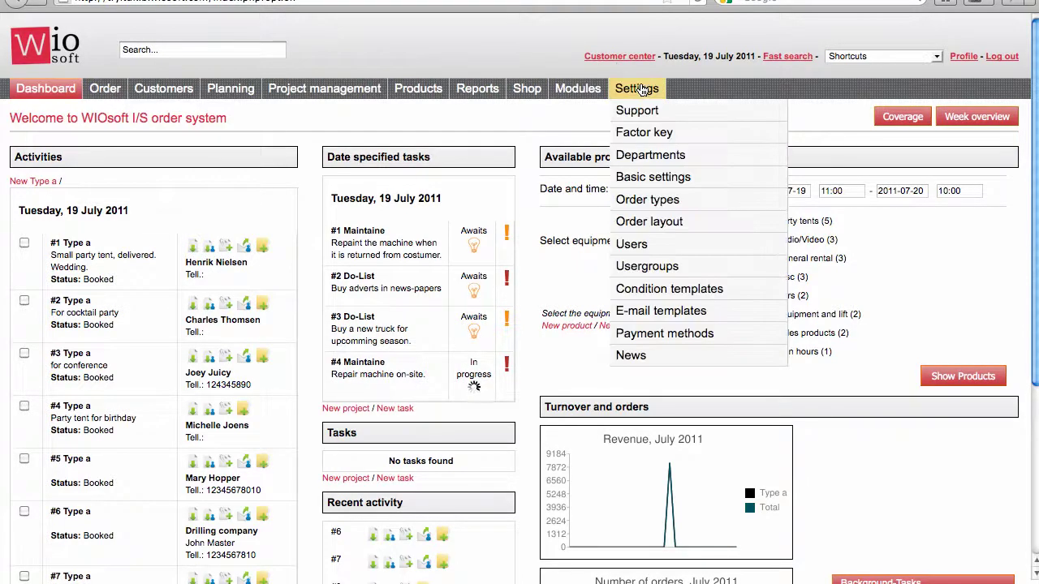
{"action": "left_click", "coordinate": [638, 111]}
{"action": "left_click", "coordinate": [276, 169]}
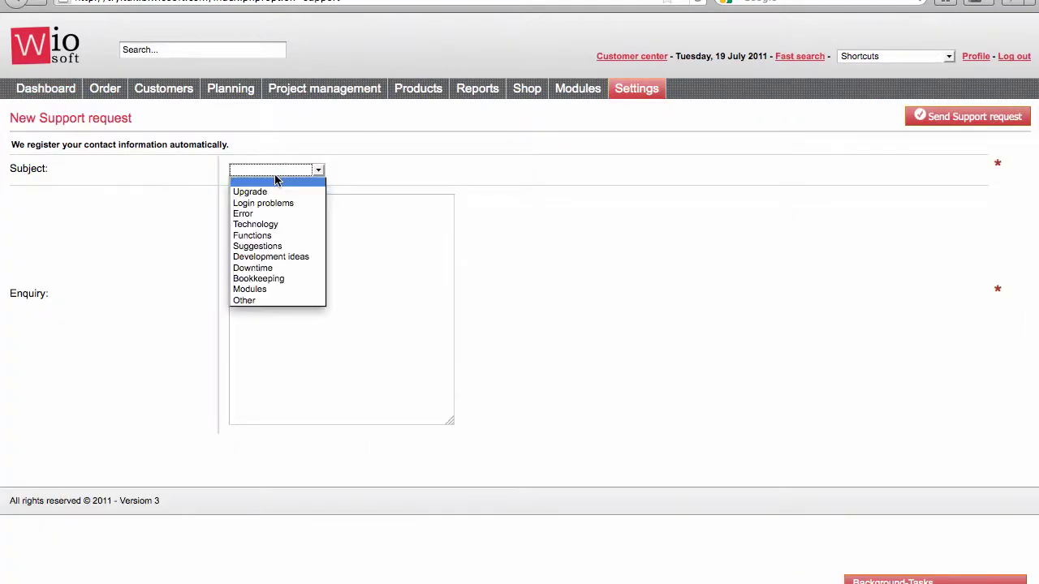
{"action": "left_click", "coordinate": [276, 179]}
Step: Set the 2-day rental price factor to 2 in the factor table and look through the remaining factors
{"action": "mouse_move", "coordinate": [631, 90]}
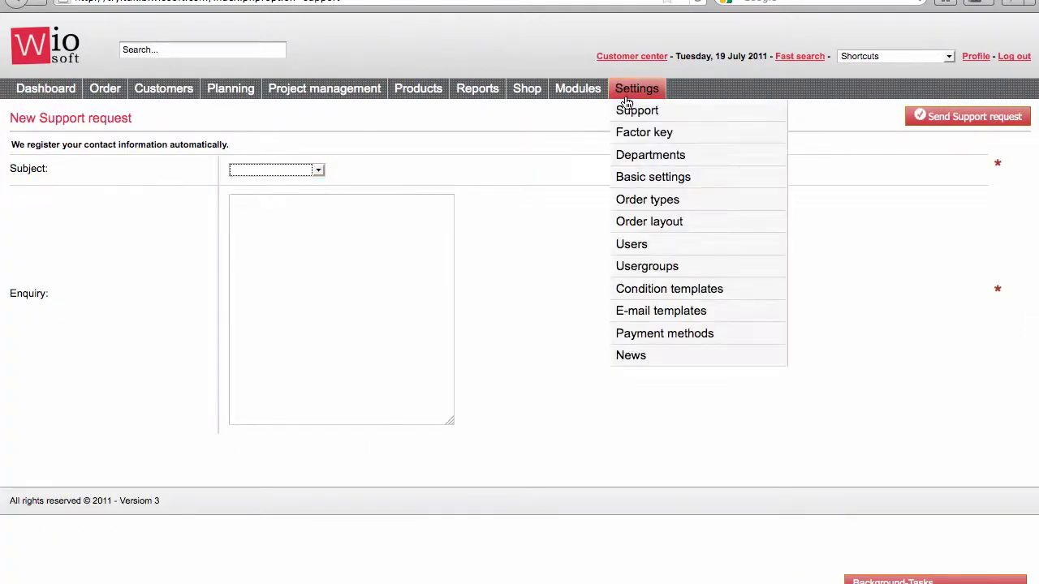
{"action": "left_click", "coordinate": [629, 142]}
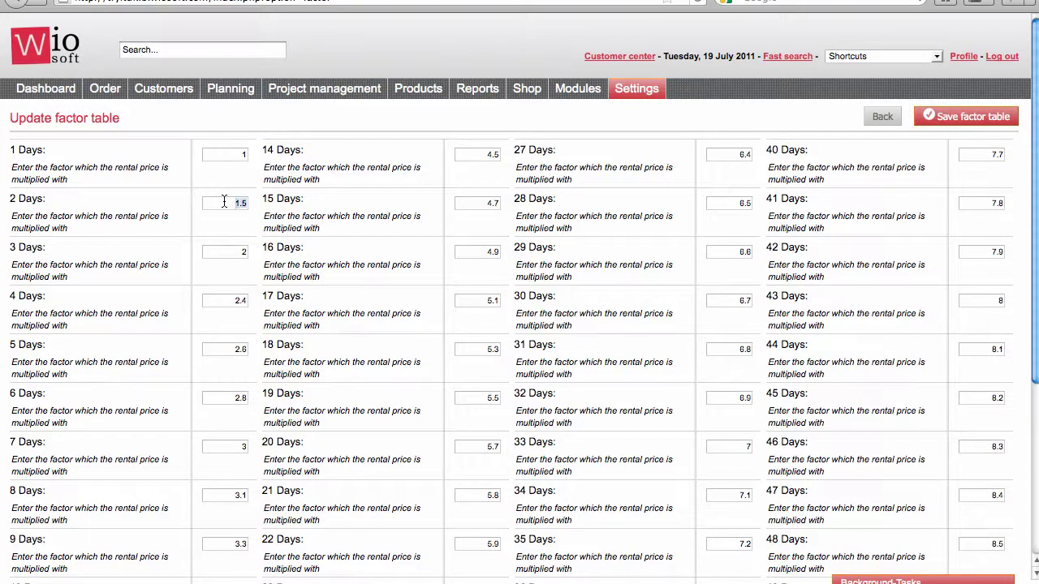
{"action": "type", "text": "2"}
{"action": "left_click_drag", "start_coordinate": [8, 199], "coordinate": [69, 199]}
{"action": "left_click", "coordinate": [69, 200]}
{"action": "scroll", "coordinate": [670, 178], "scroll_direction": "down", "scroll_amount": 5}
{"action": "scroll", "coordinate": [668, 178], "scroll_direction": "up", "scroll_amount": 5}
Step: View the department directory and review the company master data in the basic settings
{"action": "mouse_move", "coordinate": [649, 91]}
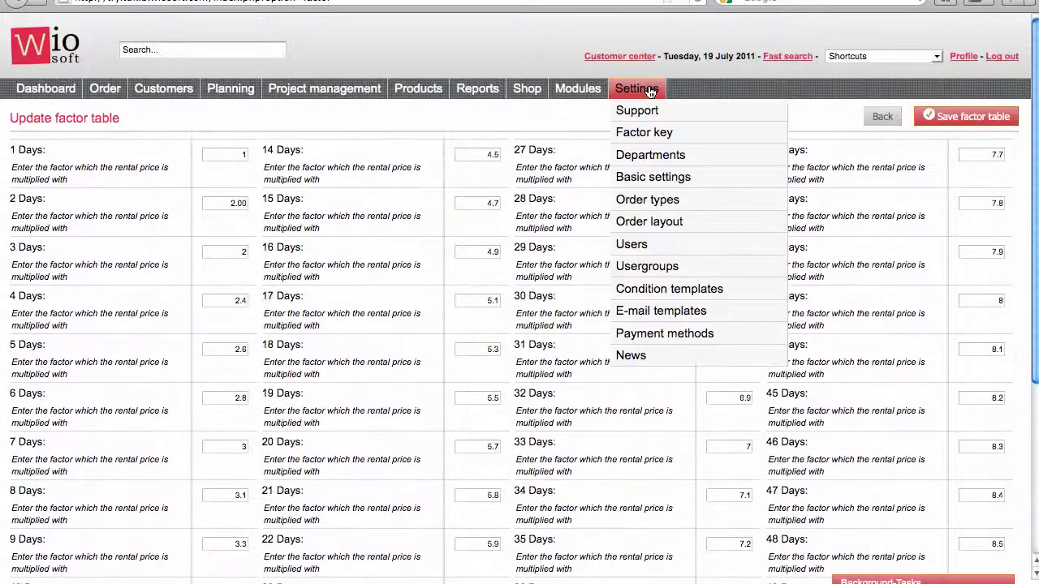
{"action": "left_click", "coordinate": [652, 159]}
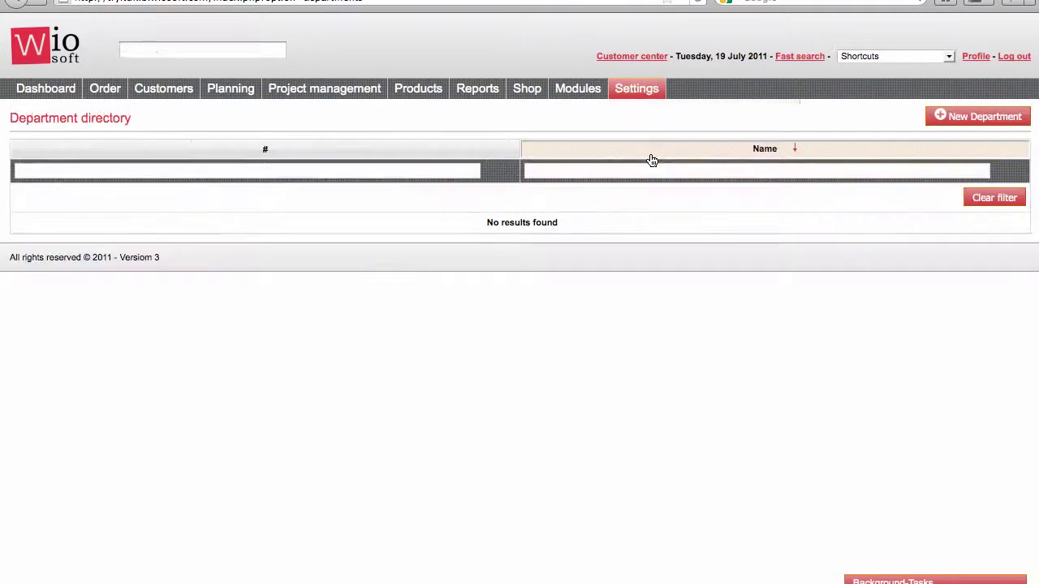
{"action": "mouse_move", "coordinate": [637, 98]}
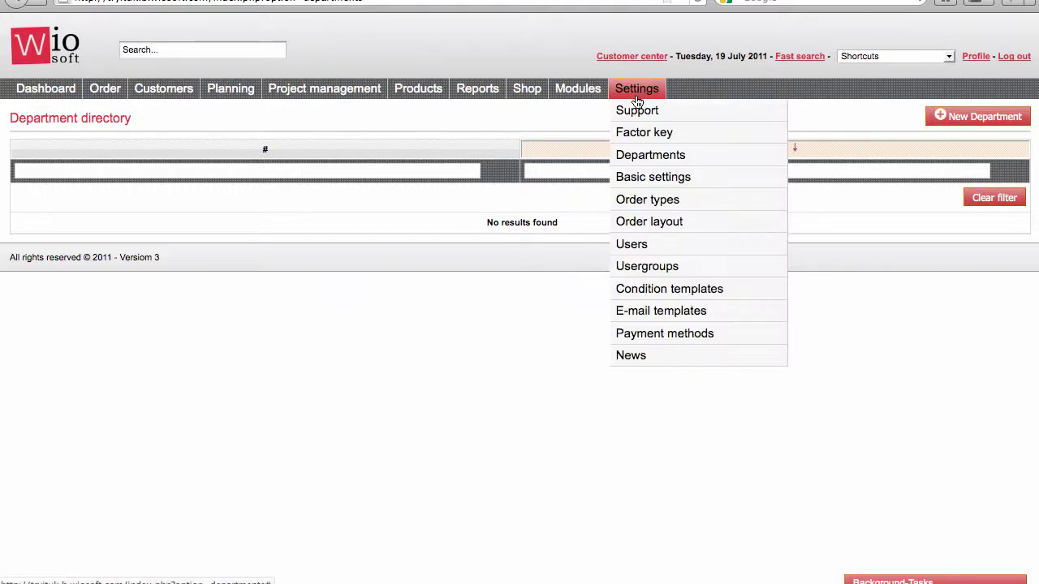
{"action": "left_click", "coordinate": [650, 178]}
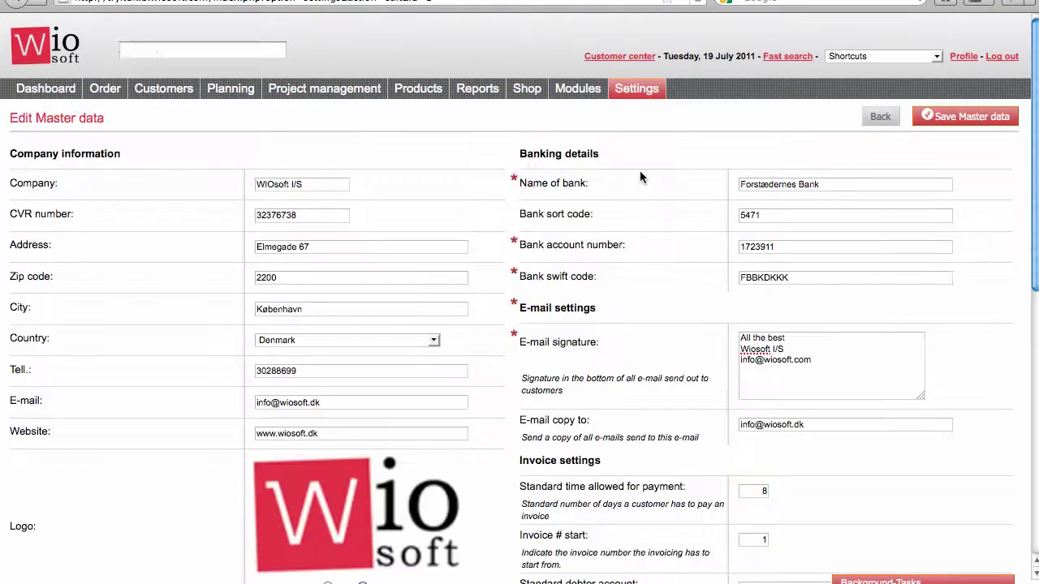
{"action": "scroll", "coordinate": [632, 169], "scroll_direction": "down", "scroll_amount": 5}
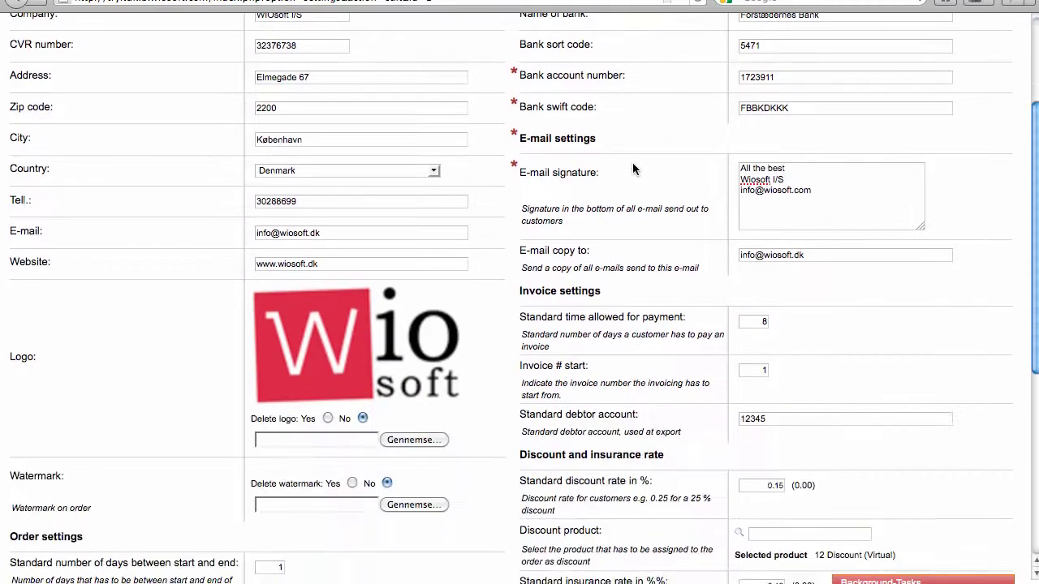
{"action": "scroll", "coordinate": [632, 169], "scroll_direction": "up", "scroll_amount": 5}
Step: Open the order type Type a from the order type directory to view its name setting
{"action": "mouse_move", "coordinate": [625, 98]}
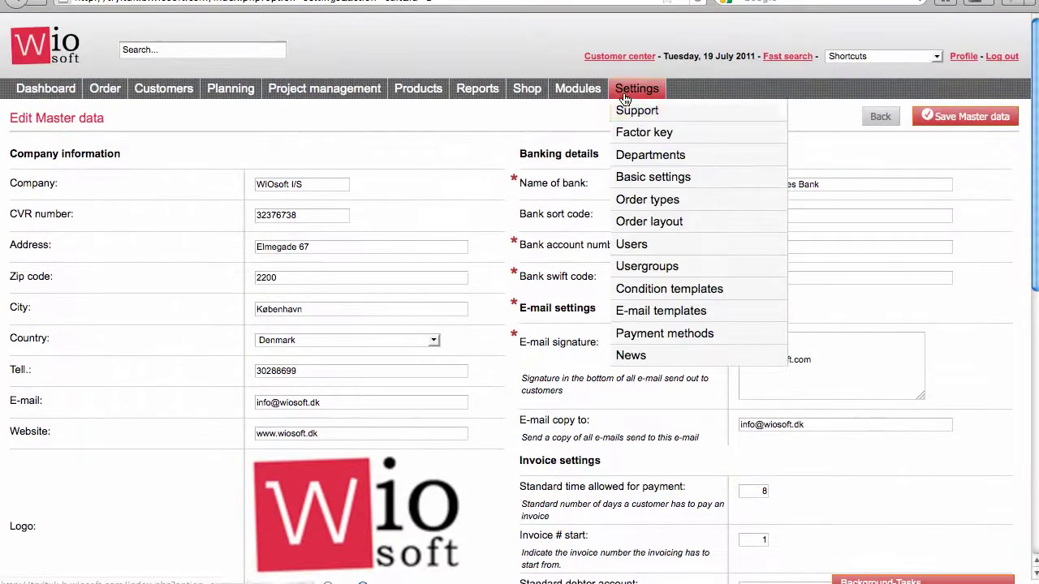
{"action": "left_click", "coordinate": [639, 205]}
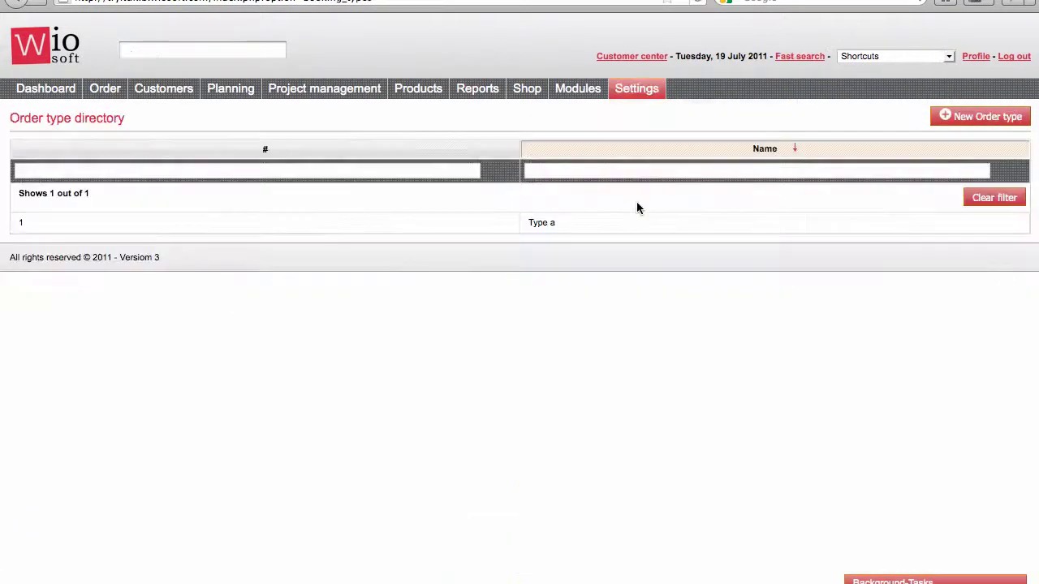
{"action": "left_click", "coordinate": [607, 226]}
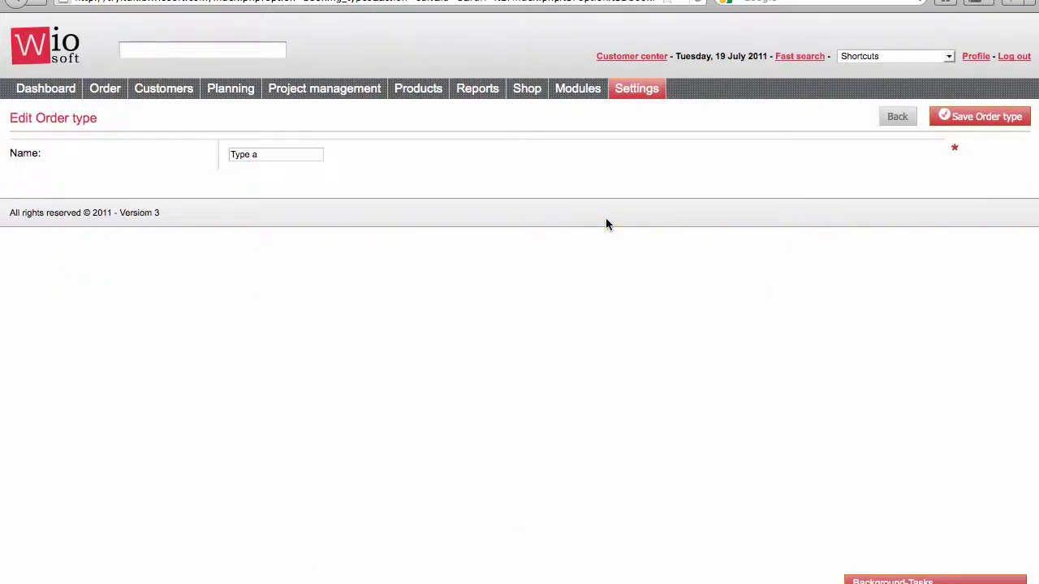
Step: Load the Costumer layout of order type Type a in the order layout editor
{"action": "mouse_move", "coordinate": [636, 91]}
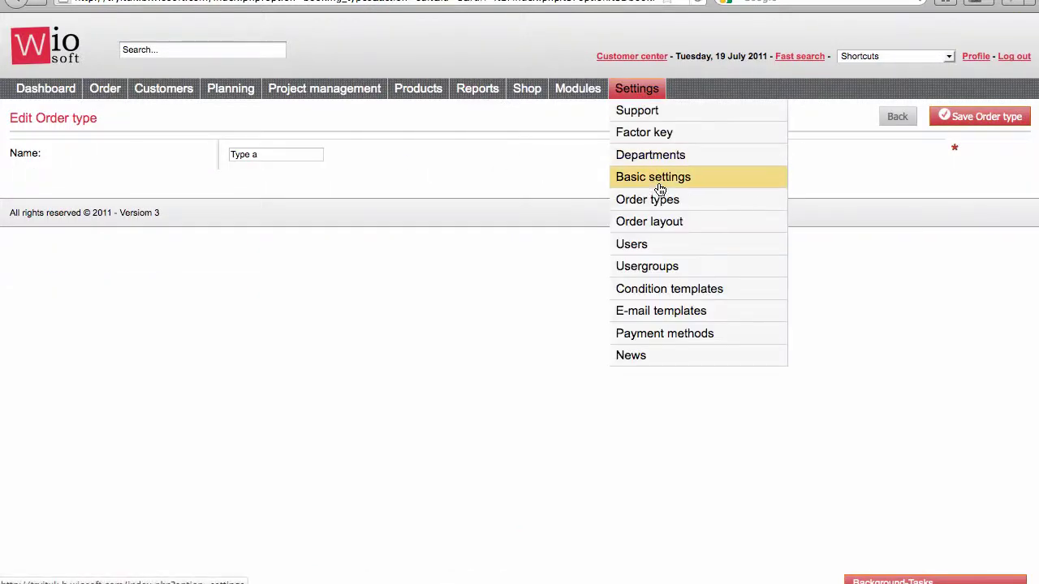
{"action": "left_click", "coordinate": [642, 224]}
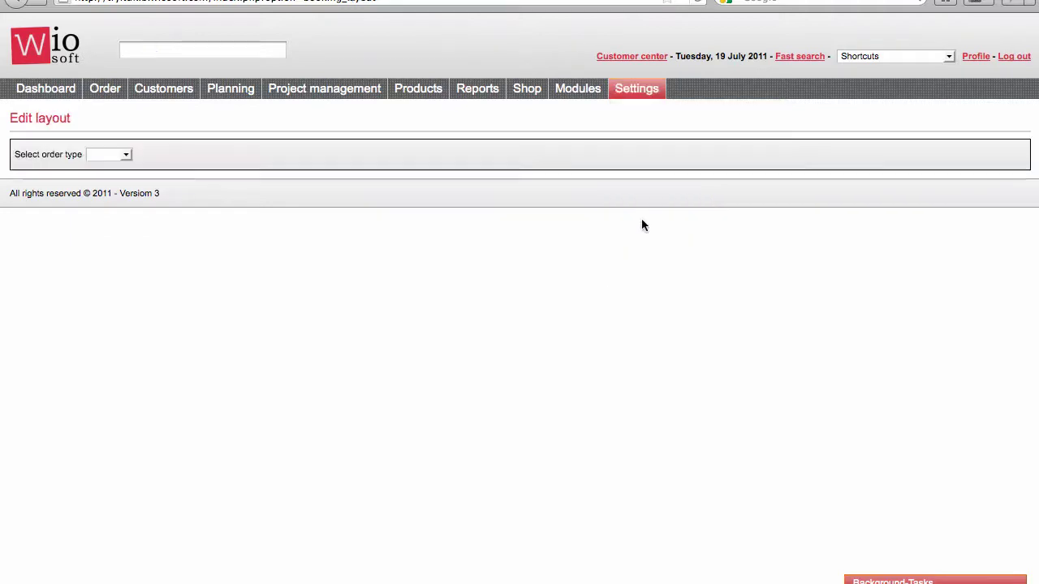
{"action": "left_click", "coordinate": [106, 154]}
{"action": "left_click", "coordinate": [104, 173]}
{"action": "left_click", "coordinate": [255, 158]}
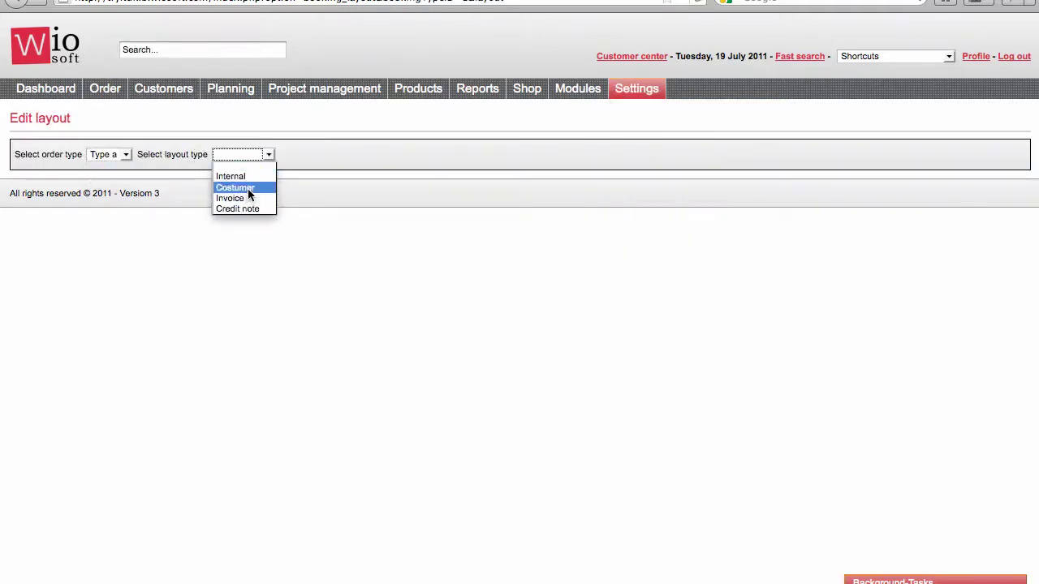
{"action": "left_click", "coordinate": [245, 187]}
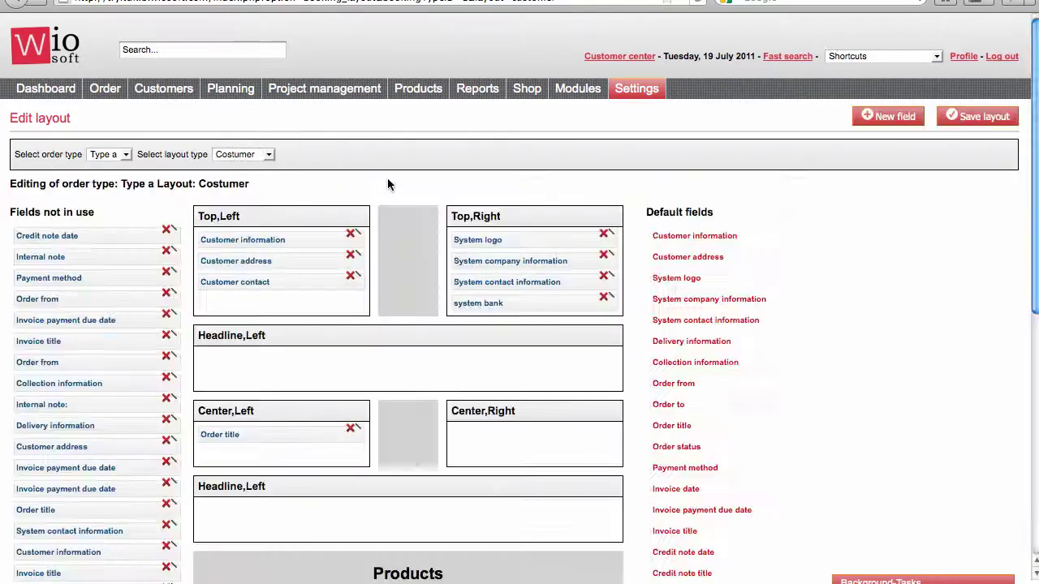
Step: Open the Customer contact field in the layout's Top,Left block to review its dynamic text, and save the field
{"action": "left_click_drag", "start_coordinate": [248, 281], "coordinate": [342, 280]}
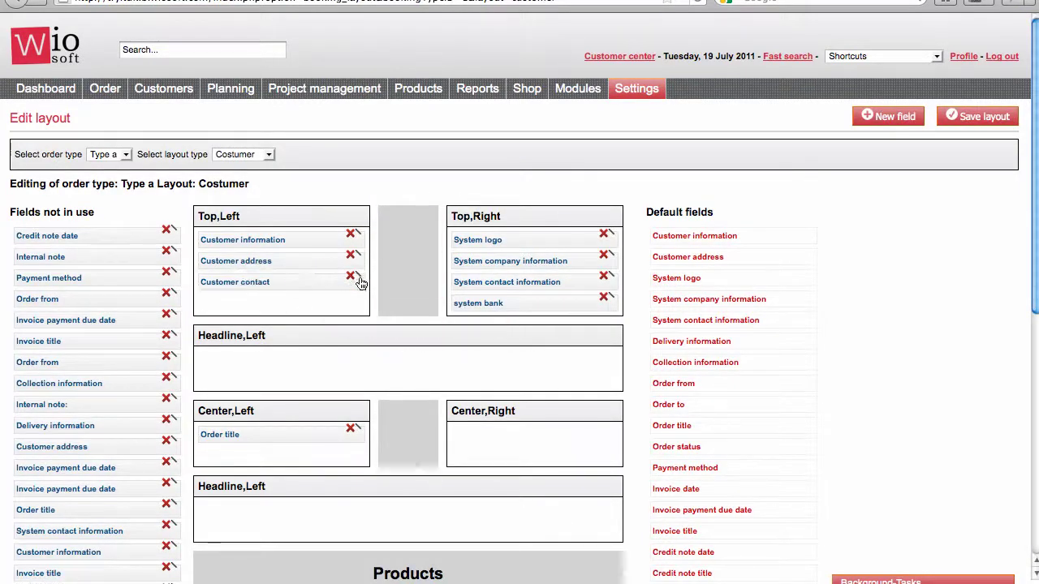
{"action": "left_click", "coordinate": [359, 278]}
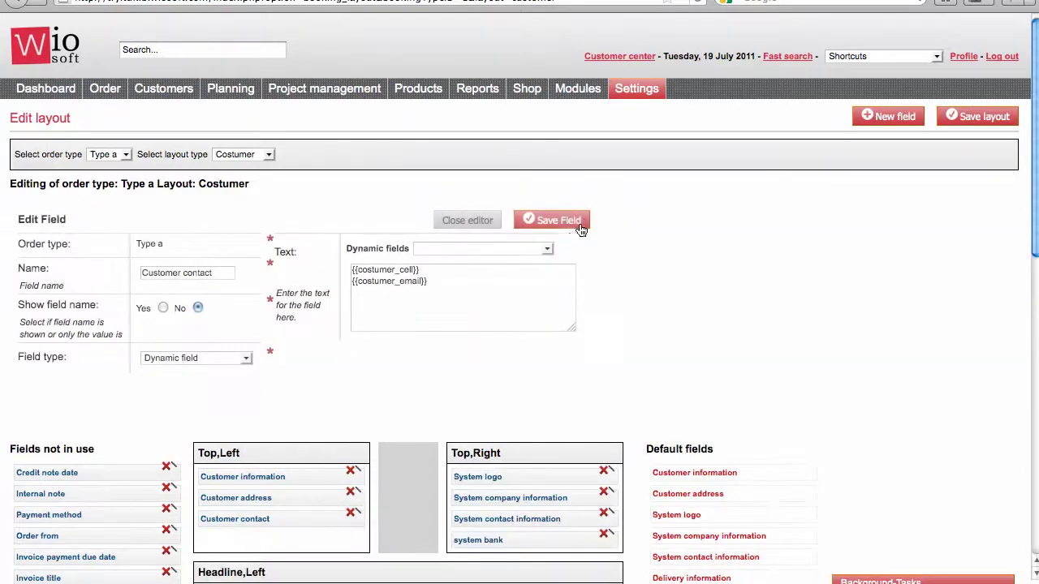
{"action": "left_click", "coordinate": [523, 219]}
Step: Start a new user from the user directory and view the available access levels
{"action": "mouse_move", "coordinate": [636, 90]}
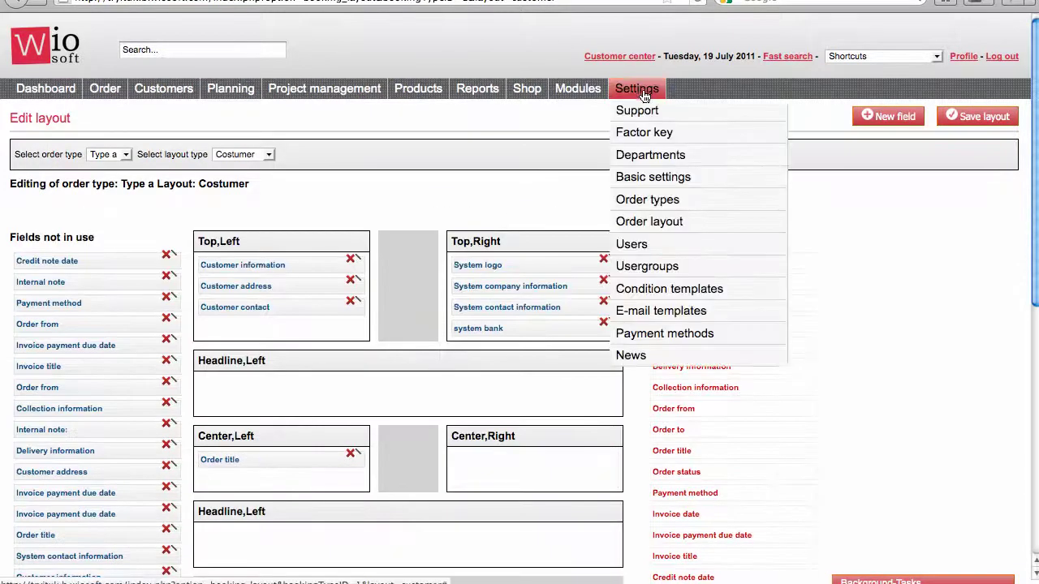
{"action": "left_click", "coordinate": [665, 245]}
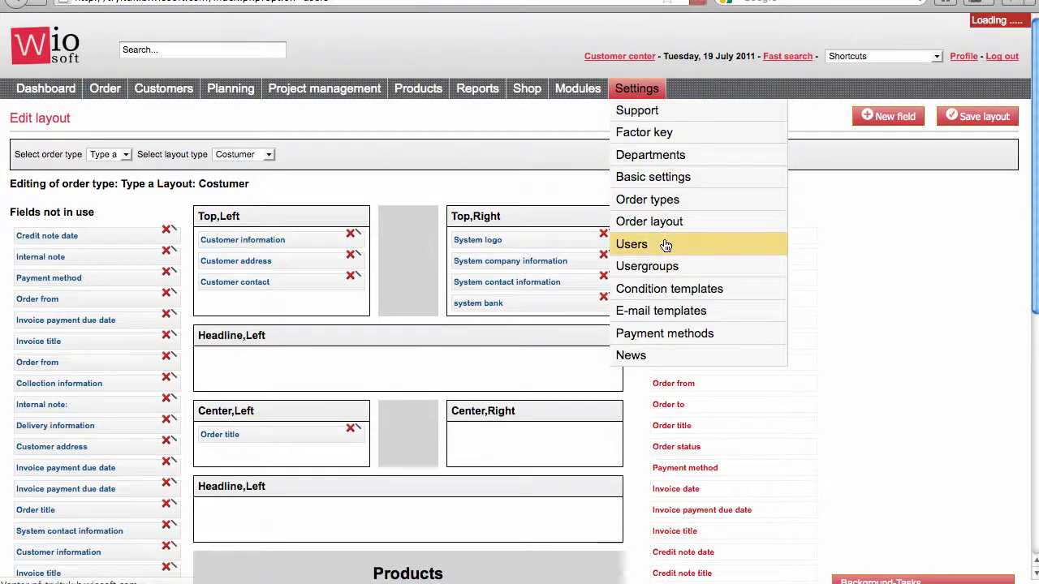
{"action": "left_click", "coordinate": [972, 120]}
{"action": "left_click", "coordinate": [271, 313]}
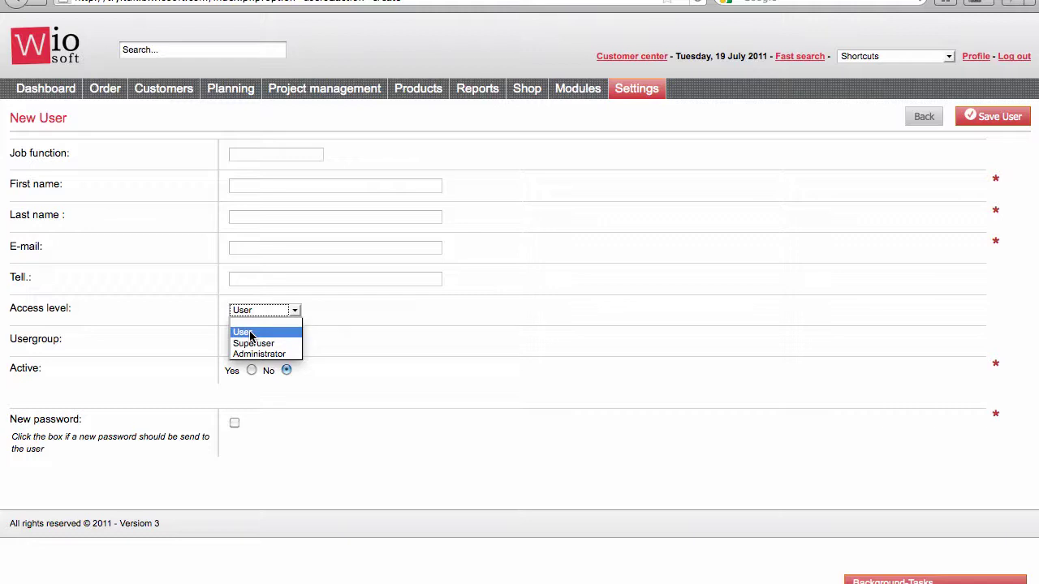
Step: View the usergroup directory in the settings
{"action": "mouse_move", "coordinate": [652, 99]}
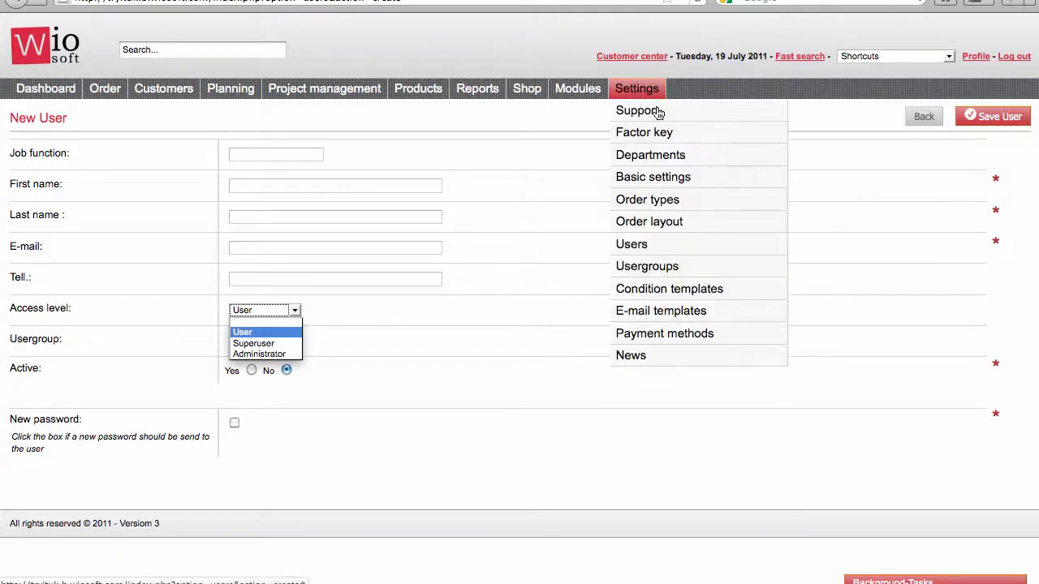
{"action": "left_click", "coordinate": [680, 270]}
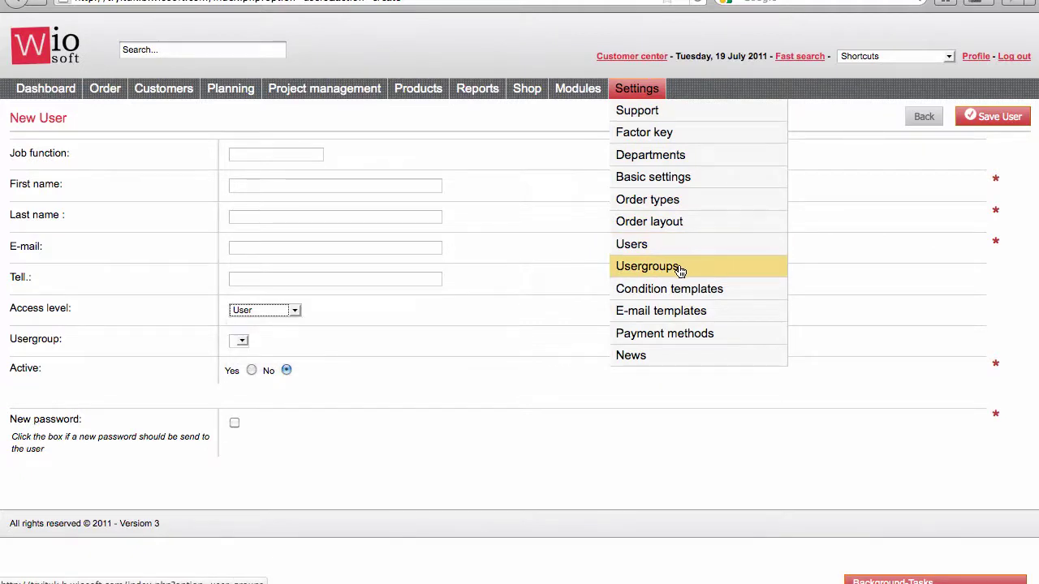
{"action": "left_click", "coordinate": [680, 268]}
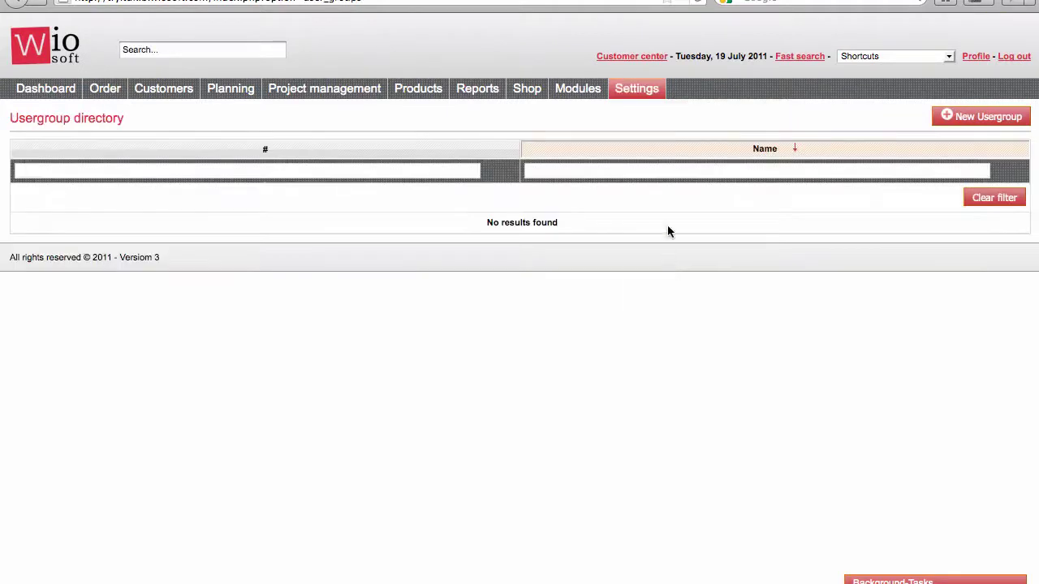
Step: Open the Condition 1 contract template and look through its order type and contract text
{"action": "mouse_move", "coordinate": [639, 95]}
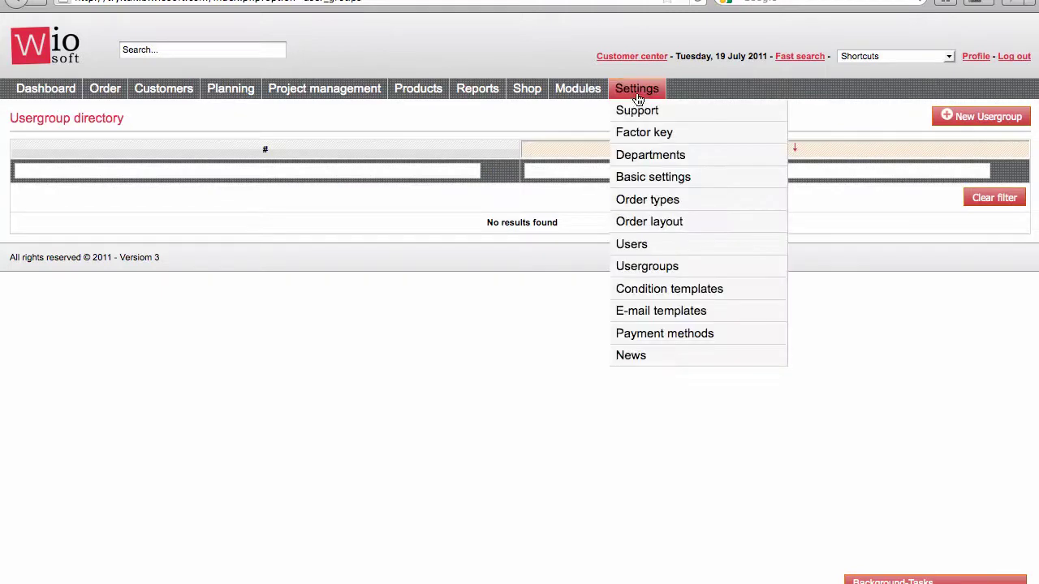
{"action": "left_click", "coordinate": [713, 292]}
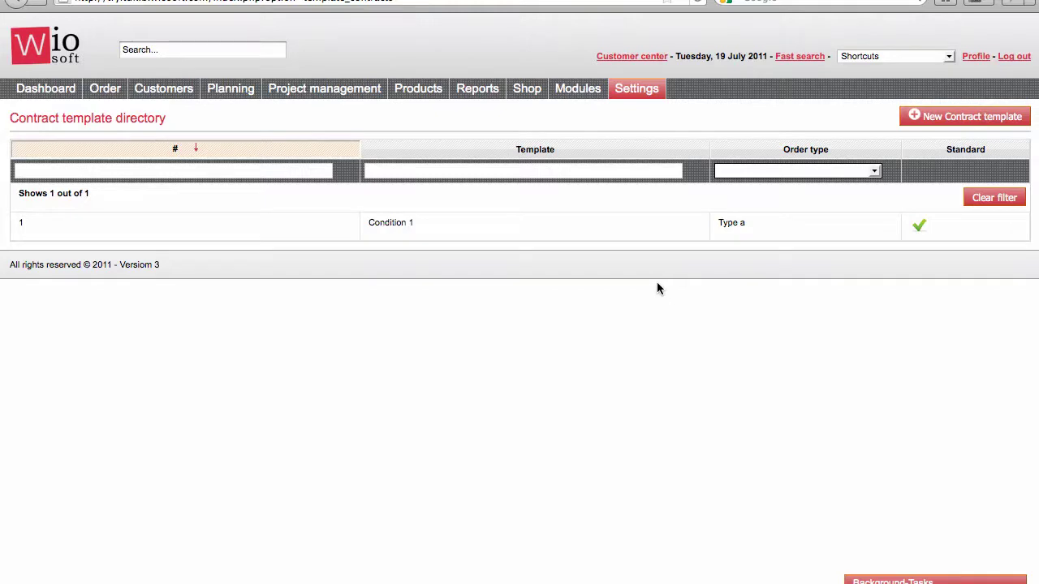
{"action": "left_click", "coordinate": [568, 222]}
{"action": "scroll", "coordinate": [424, 375], "scroll_direction": "down", "scroll_amount": 3}
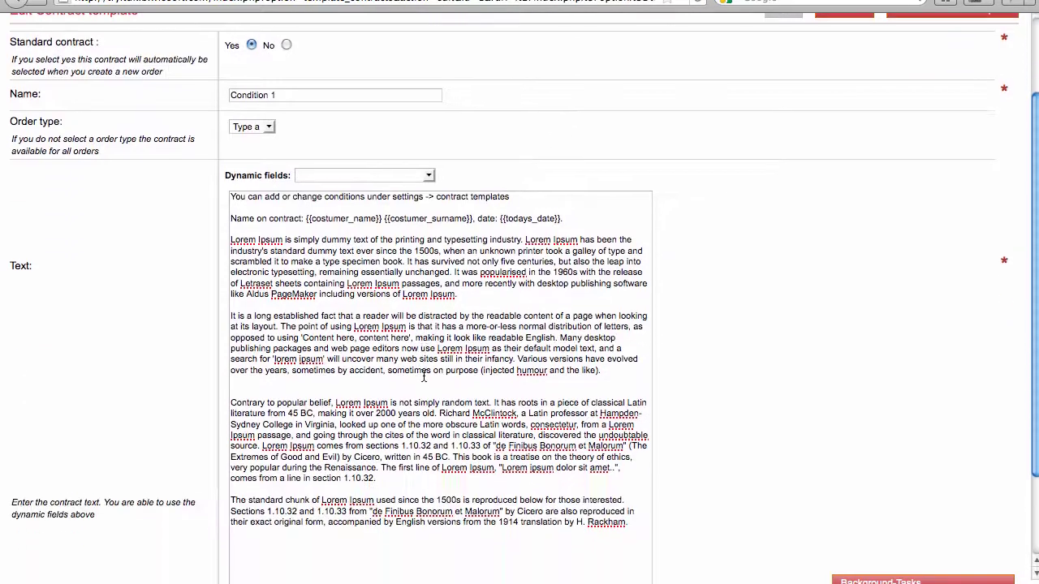
{"action": "scroll", "coordinate": [496, 365], "scroll_direction": "up", "scroll_amount": 3}
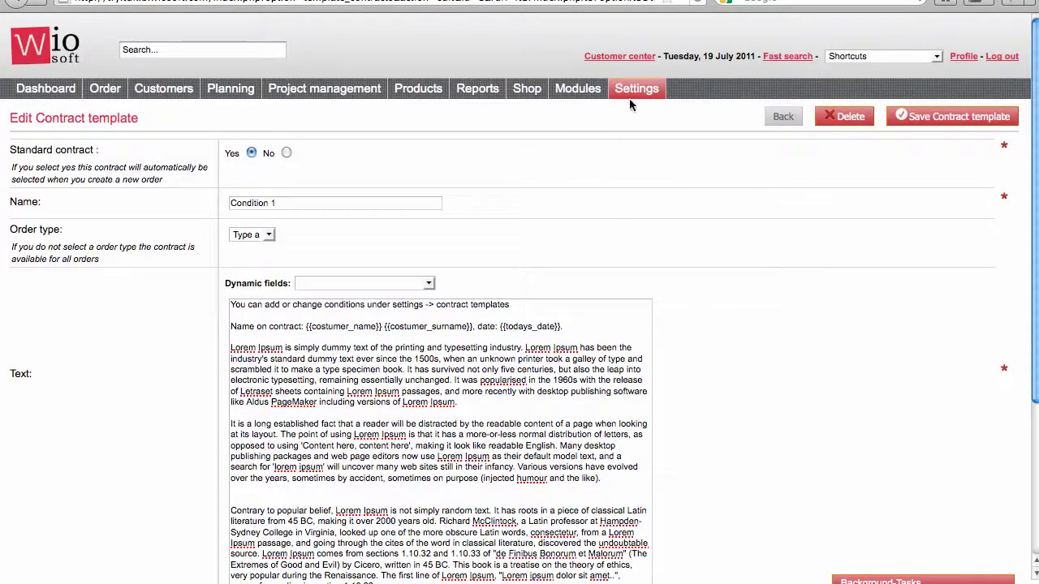
Step: Open the Order recieved e-mail template and highlight the {{costumer_name}} dynamic field in its text
{"action": "mouse_move", "coordinate": [637, 89]}
{"action": "left_click", "coordinate": [682, 312]}
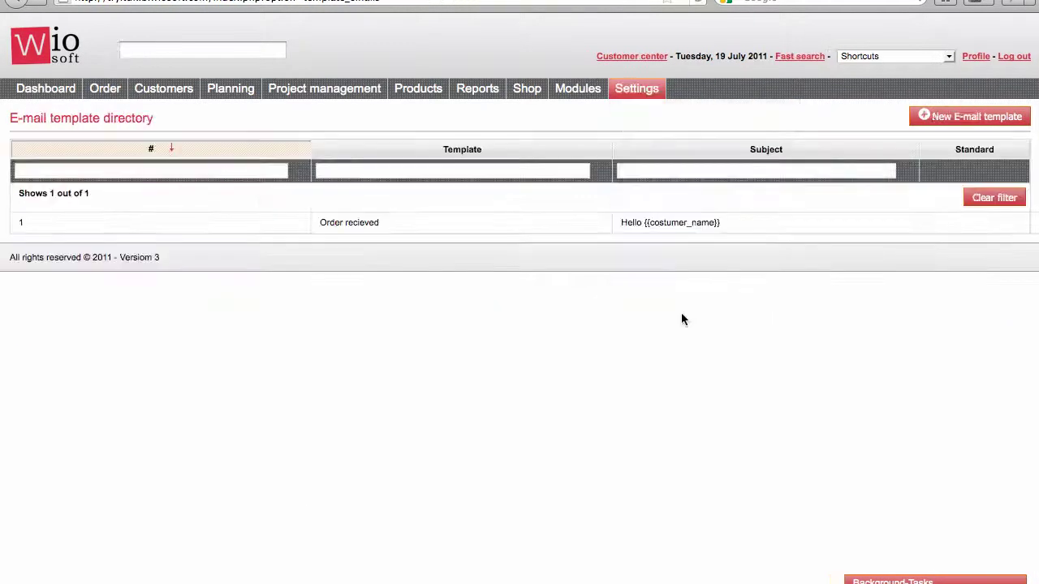
{"action": "left_click", "coordinate": [560, 234]}
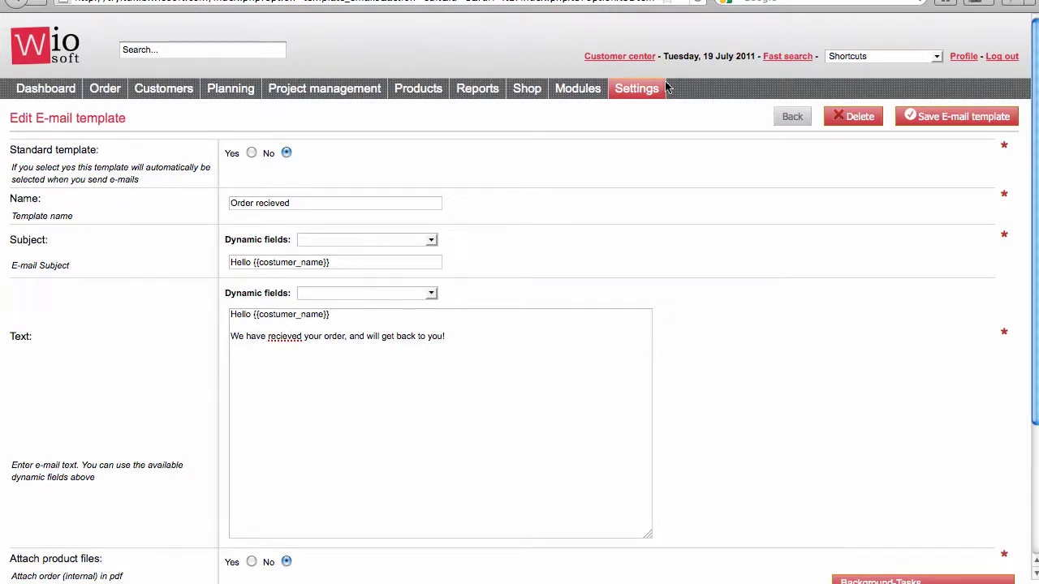
{"action": "mouse_move", "coordinate": [652, 91]}
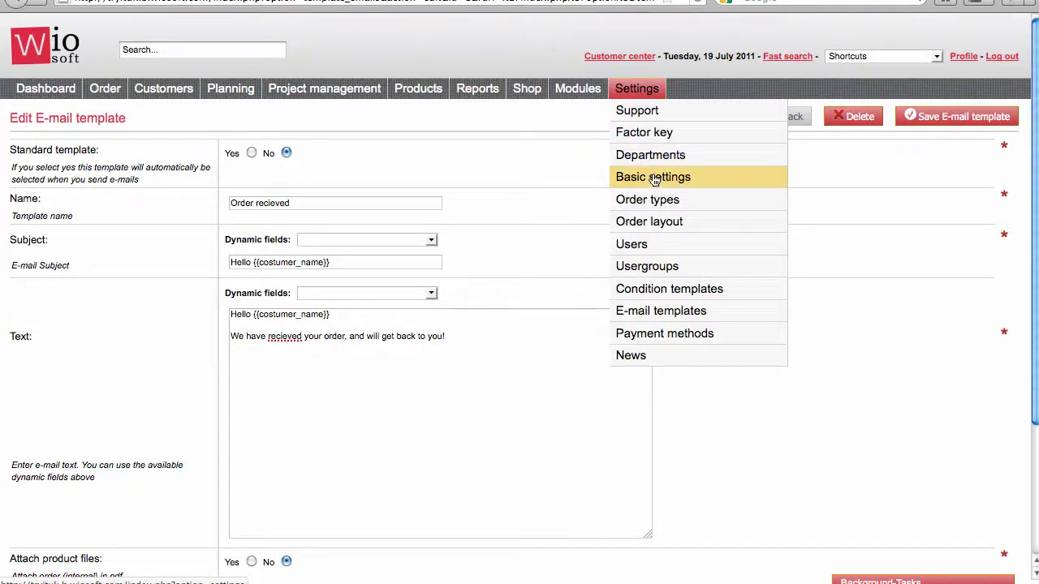
{"action": "left_click_drag", "start_coordinate": [353, 314], "coordinate": [250, 317]}
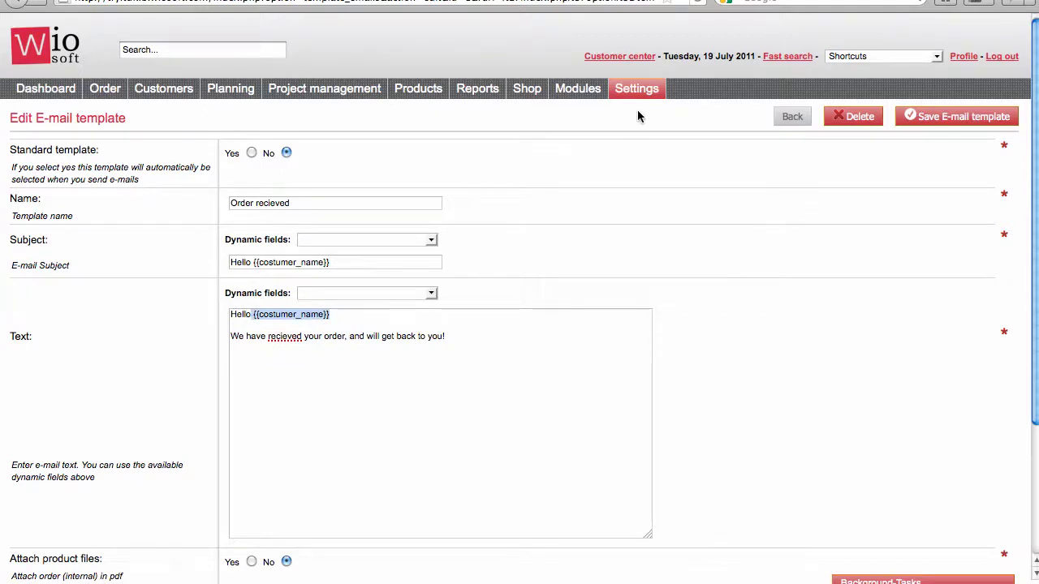
Step: View the payment method directory and the news directory
{"action": "mouse_move", "coordinate": [641, 95]}
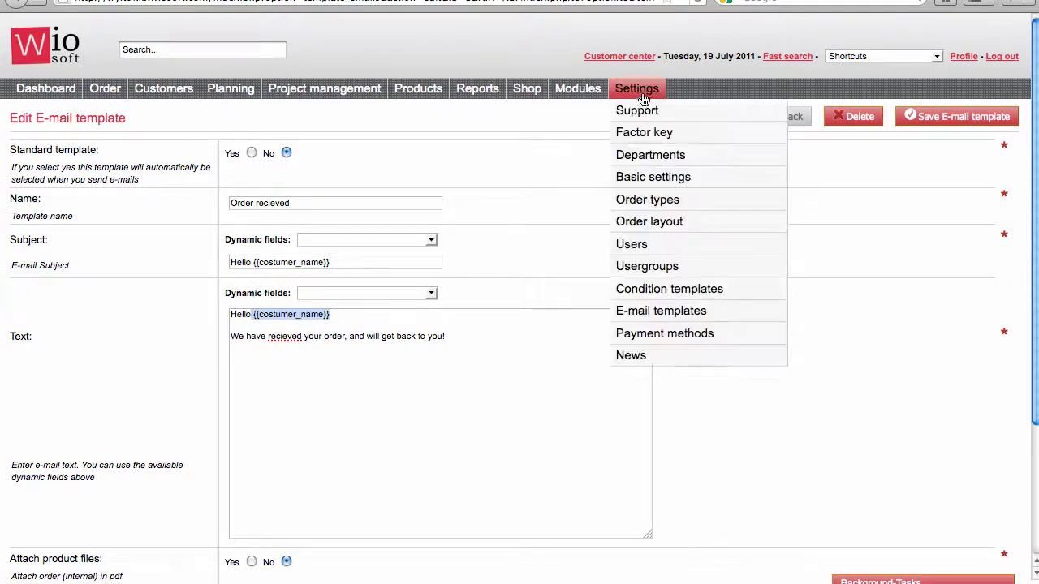
{"action": "left_click", "coordinate": [662, 334]}
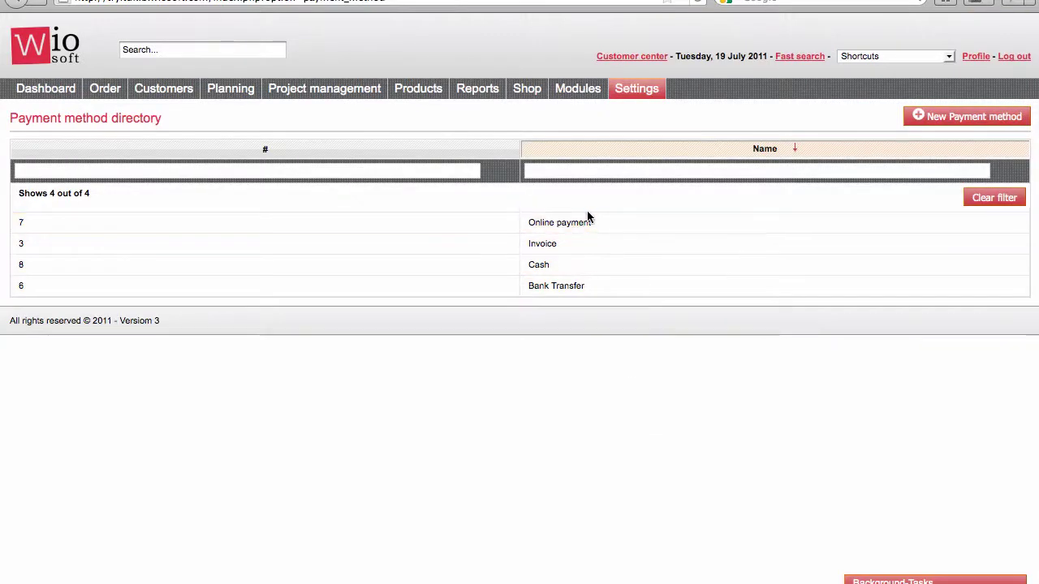
{"action": "mouse_move", "coordinate": [625, 96]}
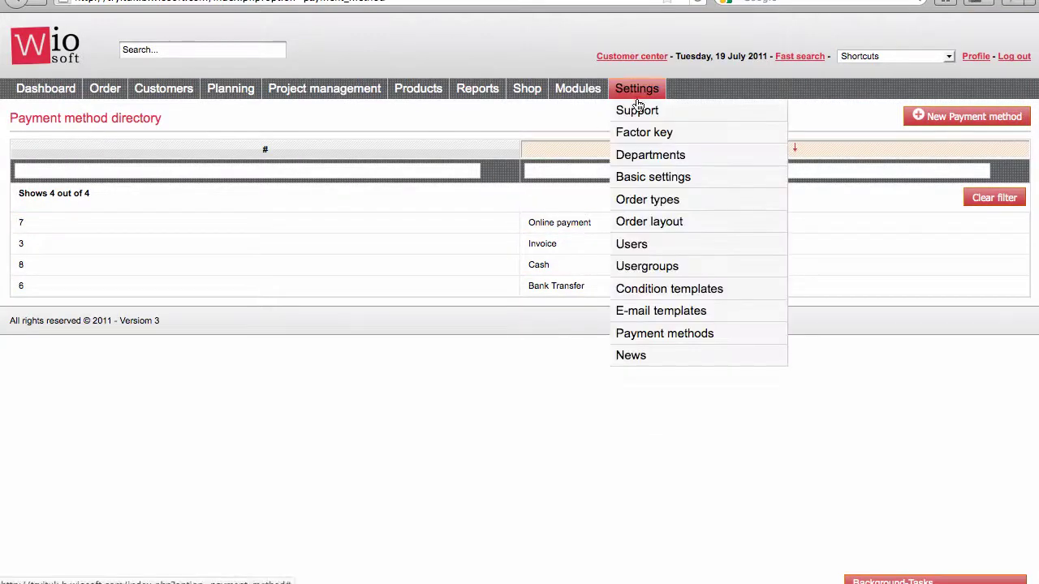
{"action": "left_click", "coordinate": [637, 358]}
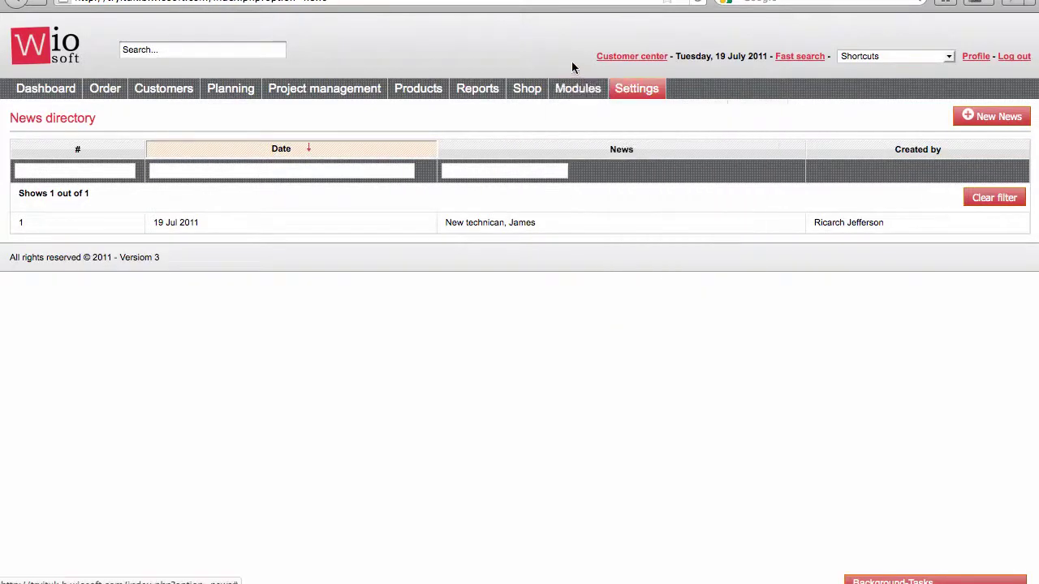
Step: Open the scheduled e-mail directory and start a new scheduled e-mail for customers
{"action": "mouse_move", "coordinate": [573, 86]}
{"action": "mouse_move", "coordinate": [580, 111]}
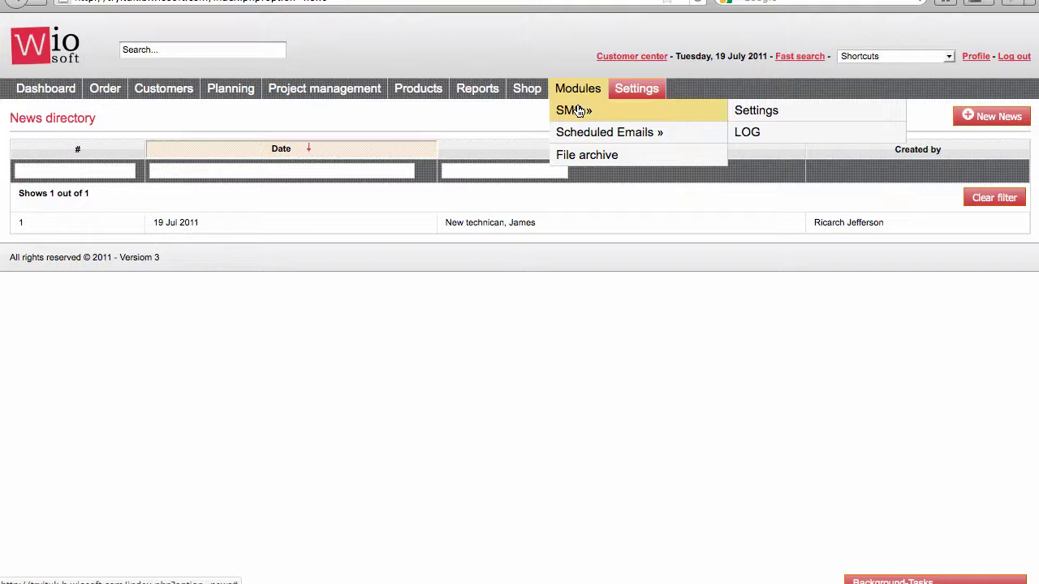
{"action": "mouse_move", "coordinate": [579, 135]}
{"action": "left_click", "coordinate": [750, 141]}
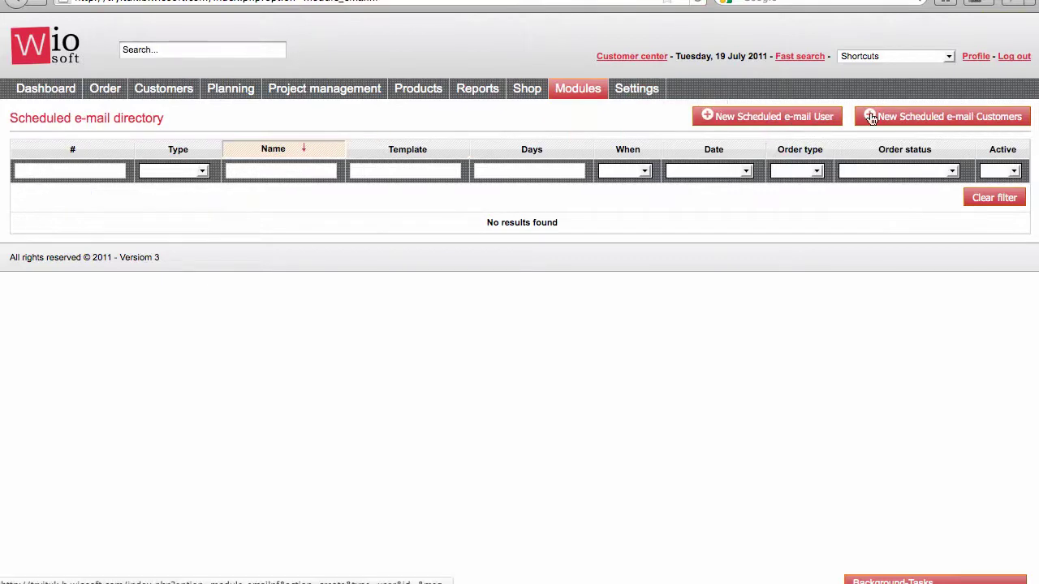
{"action": "left_click", "coordinate": [907, 116]}
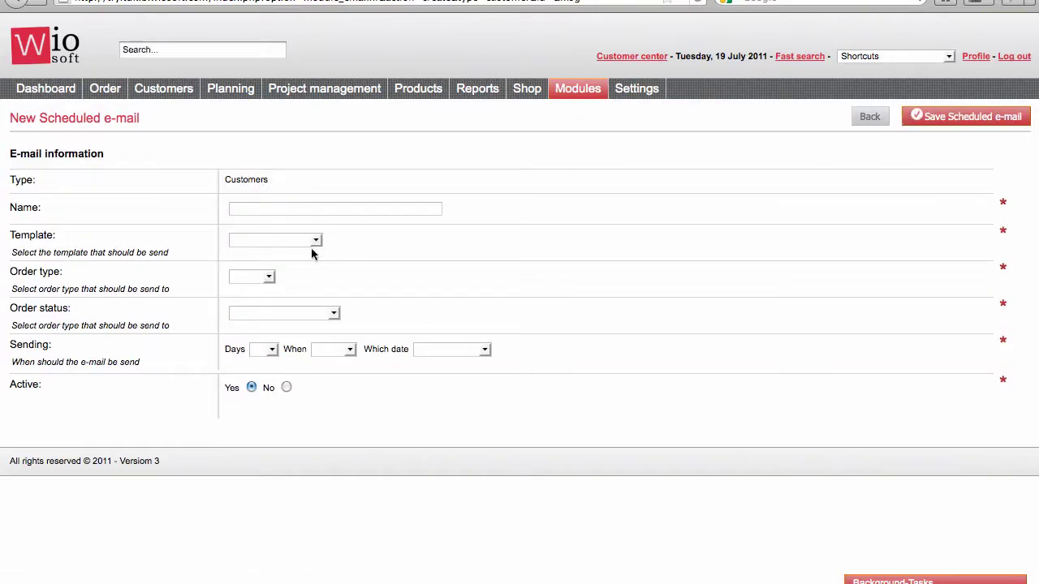
Step: Set the scheduled e-mail's template to # 1 Order recieved, the order type to All and the order status to Booked
{"action": "left_click", "coordinate": [284, 240]}
{"action": "left_click", "coordinate": [279, 260]}
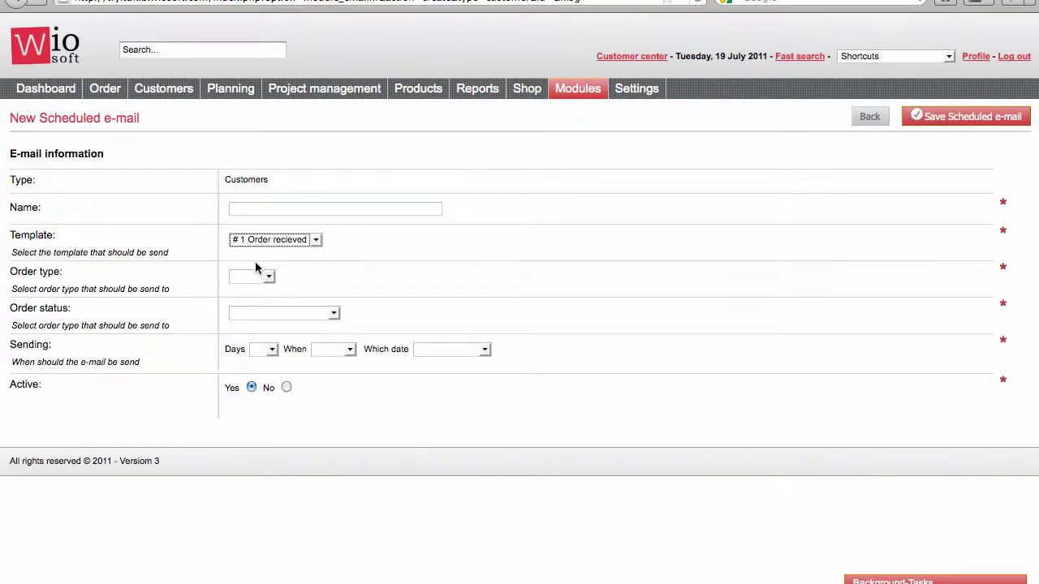
{"action": "left_click", "coordinate": [249, 277]}
{"action": "left_click", "coordinate": [246, 310]}
{"action": "left_click", "coordinate": [290, 313]}
{"action": "left_click", "coordinate": [292, 320]}
{"action": "left_click", "coordinate": [276, 319]}
{"action": "left_click", "coordinate": [269, 355]}
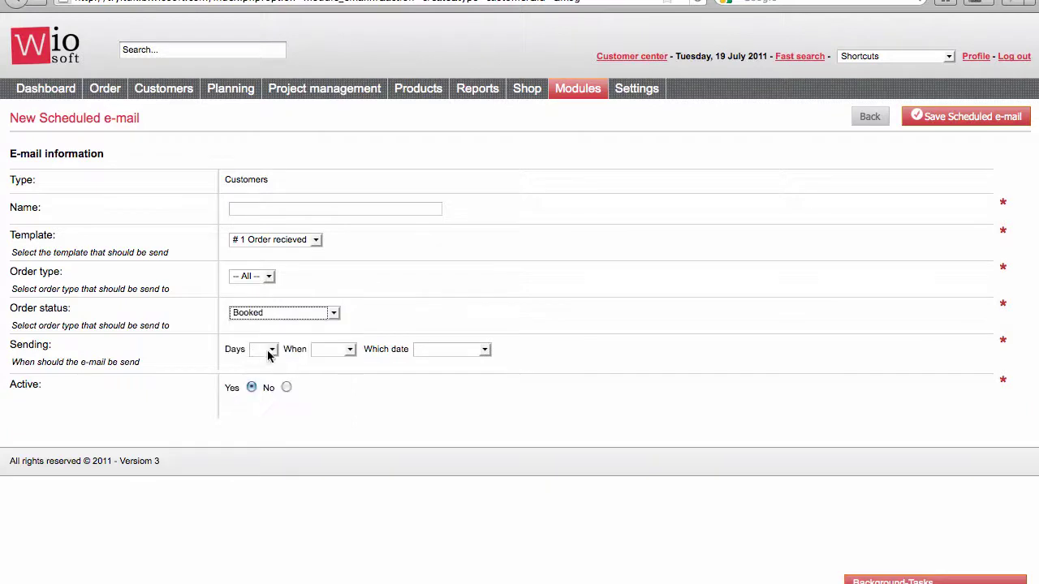
Step: Schedule the e-mail to be sent 2 days before the delivery date and activate its name field for entry
{"action": "left_click", "coordinate": [269, 350]}
{"action": "left_click", "coordinate": [259, 383]}
{"action": "left_click", "coordinate": [341, 351]}
{"action": "left_click", "coordinate": [328, 370]}
{"action": "left_click", "coordinate": [439, 351]}
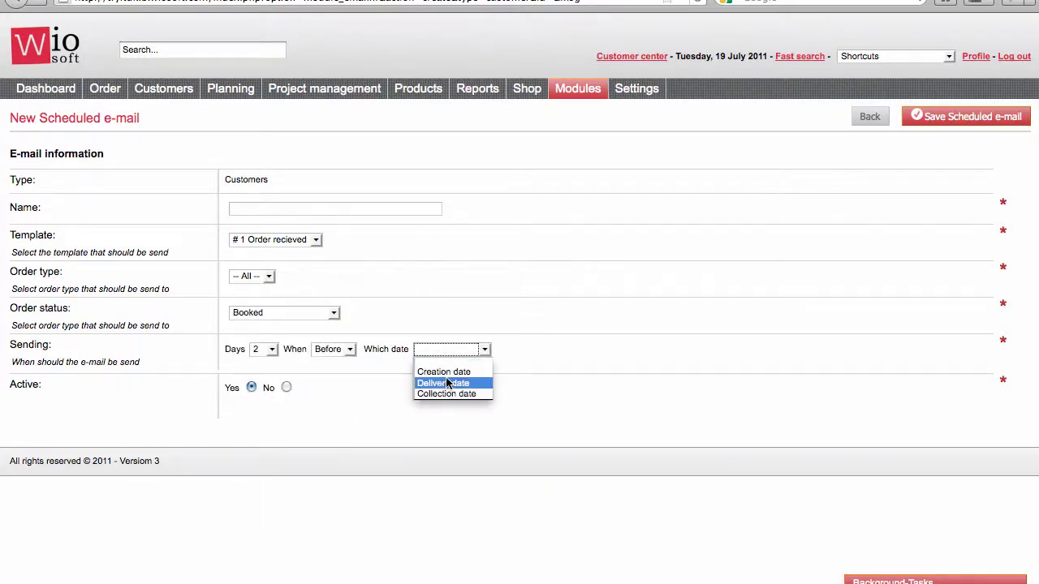
{"action": "left_click", "coordinate": [446, 383]}
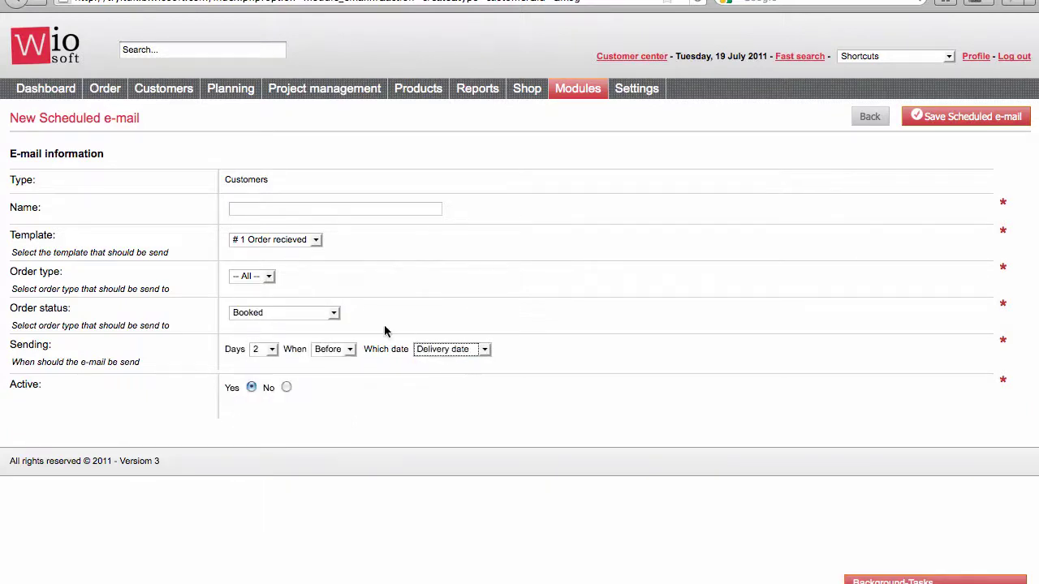
{"action": "left_click", "coordinate": [274, 215]}
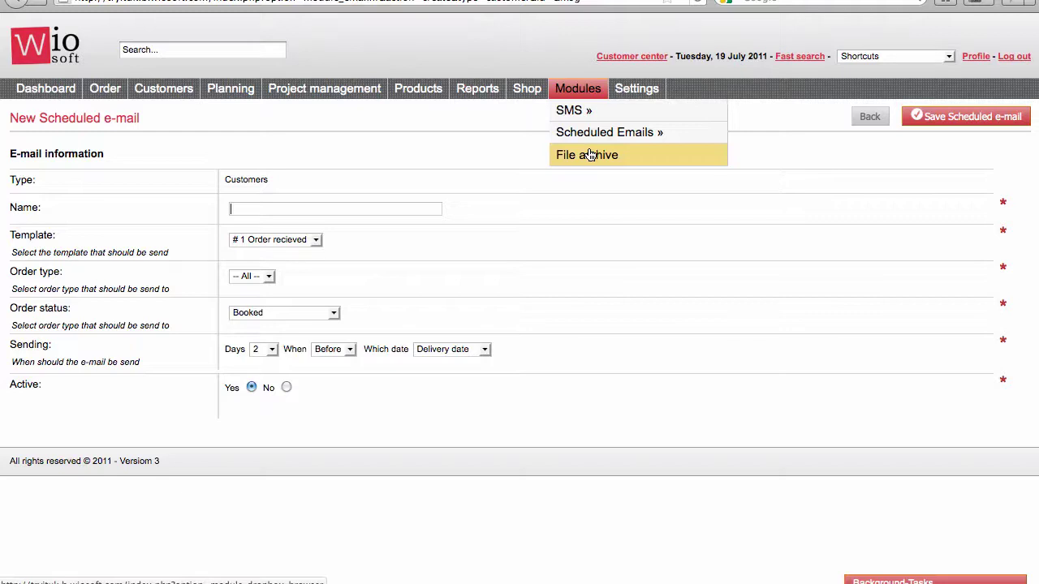
Step: Open the order statistics report and look through its 2011 yearly and July order charts
{"action": "mouse_move", "coordinate": [537, 101]}
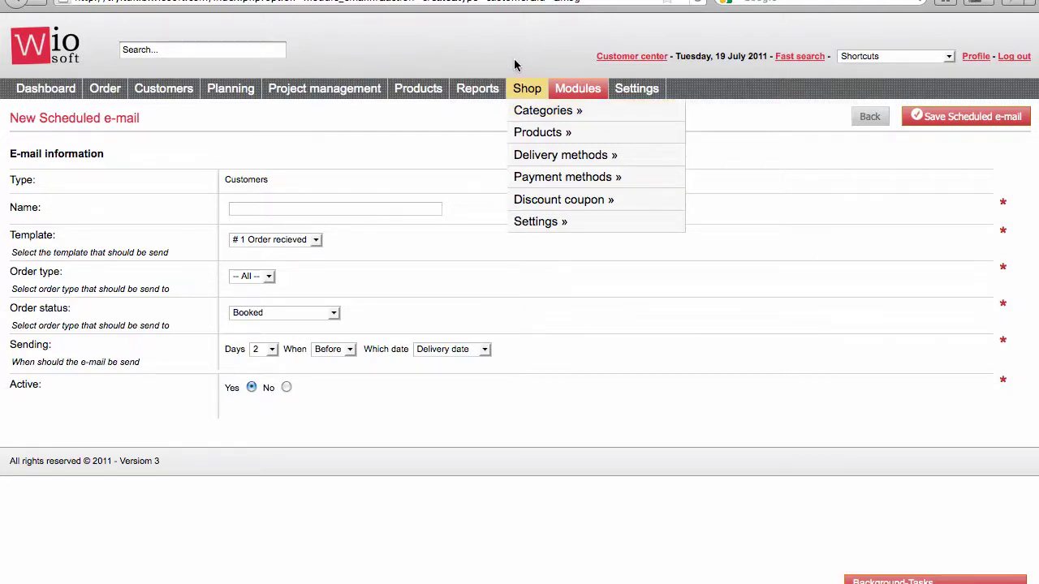
{"action": "left_click", "coordinate": [490, 92]}
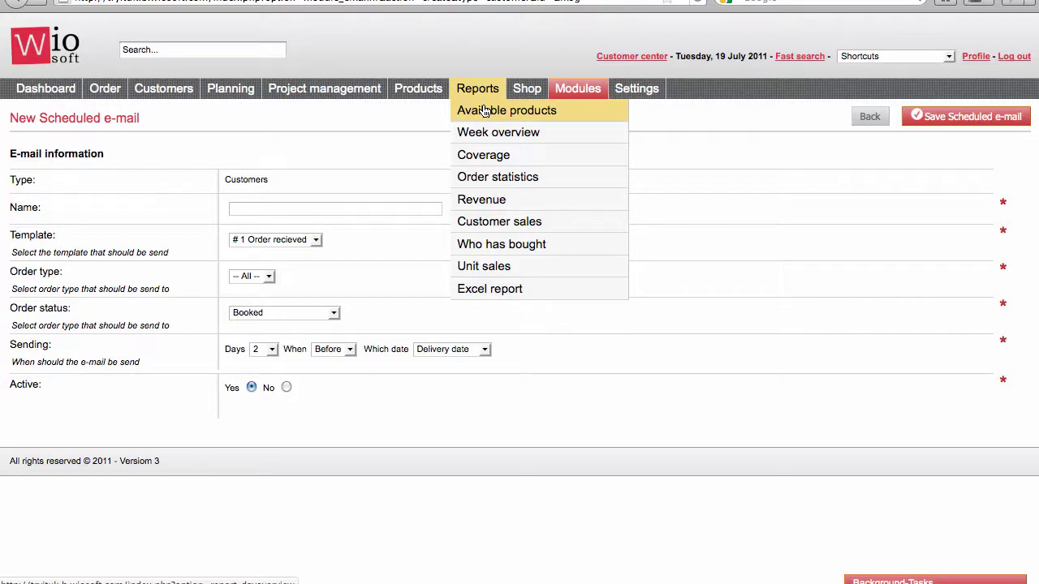
{"action": "left_click", "coordinate": [508, 184]}
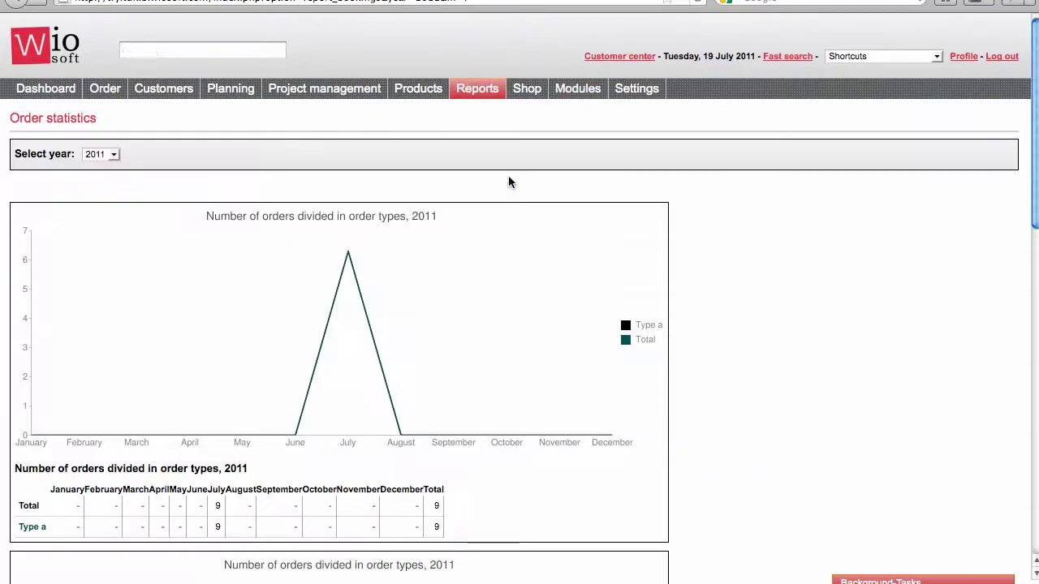
{"action": "scroll", "coordinate": [508, 178], "scroll_direction": "down", "scroll_amount": 10}
{"action": "scroll", "coordinate": [508, 182], "scroll_direction": "up", "scroll_amount": 10}
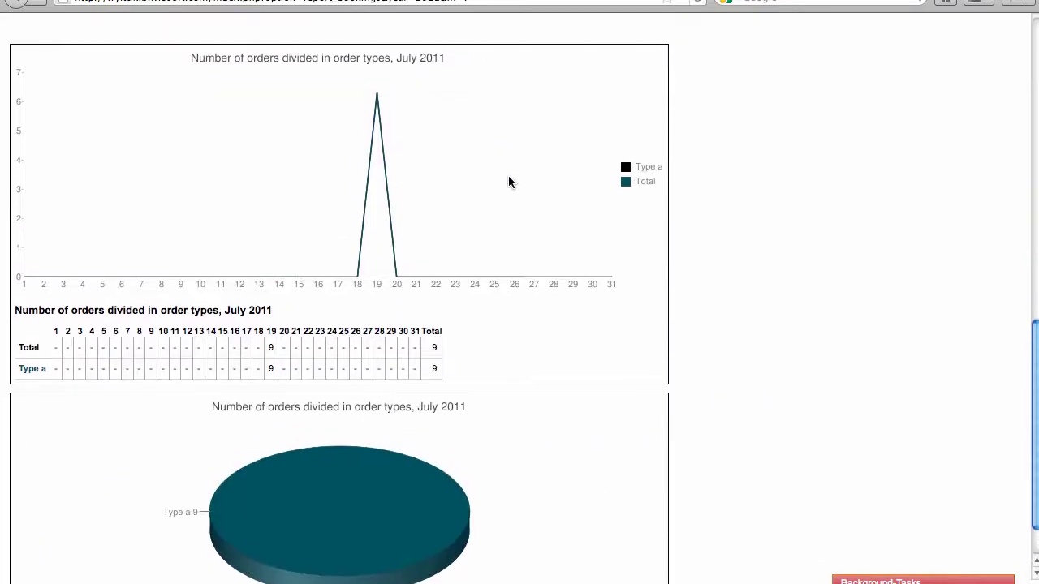
{"action": "scroll", "coordinate": [508, 175], "scroll_direction": "up", "scroll_amount": 2}
Step: Open the revenue report and look through the yearly 2011 and July turnover charts by order type
{"action": "left_click", "coordinate": [482, 89]}
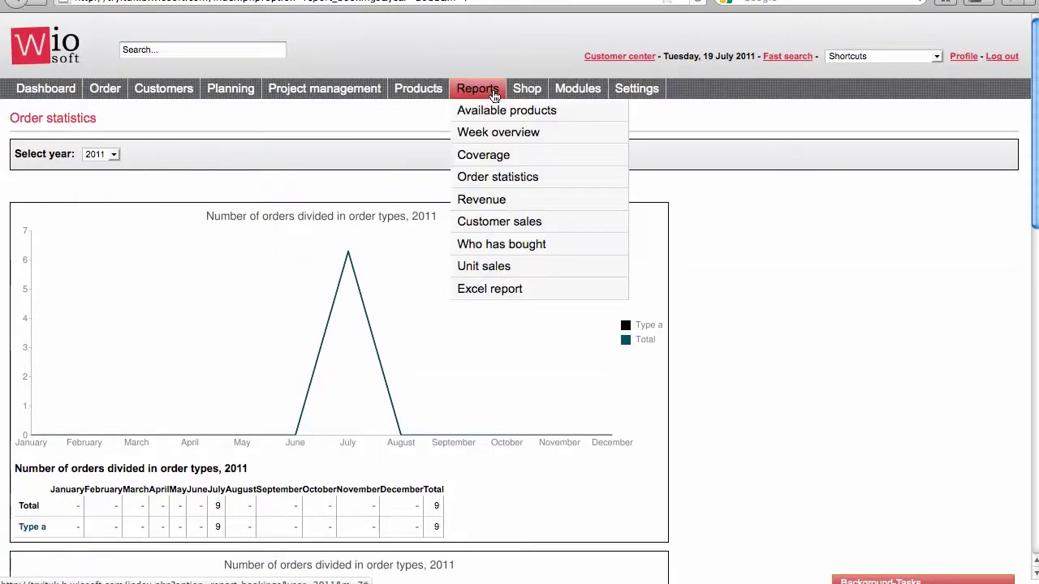
{"action": "left_click", "coordinate": [500, 207]}
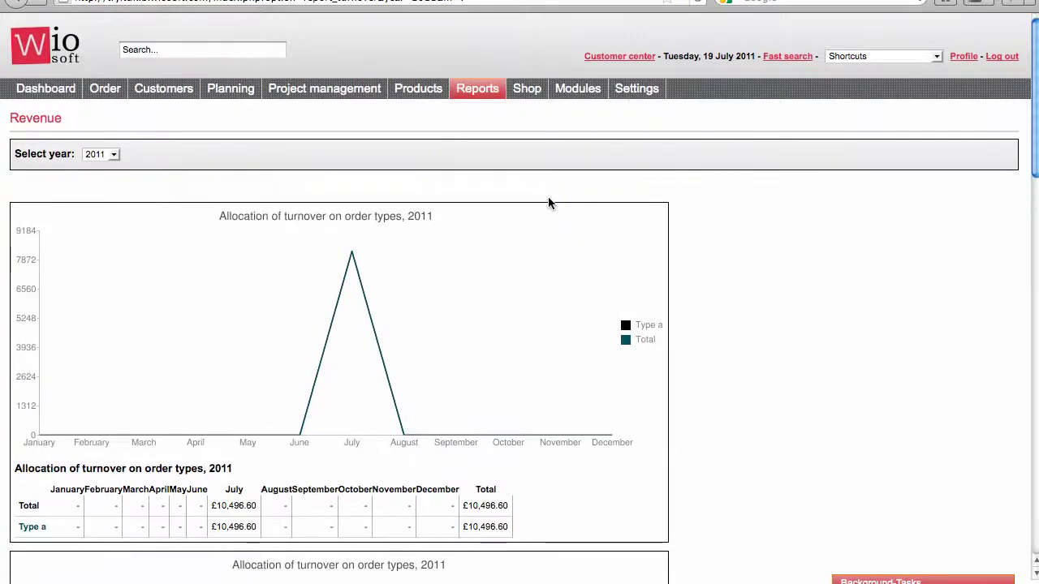
{"action": "scroll", "coordinate": [549, 203], "scroll_direction": "down", "scroll_amount": 6}
{"action": "scroll", "coordinate": [547, 203], "scroll_direction": "down", "scroll_amount": 5}
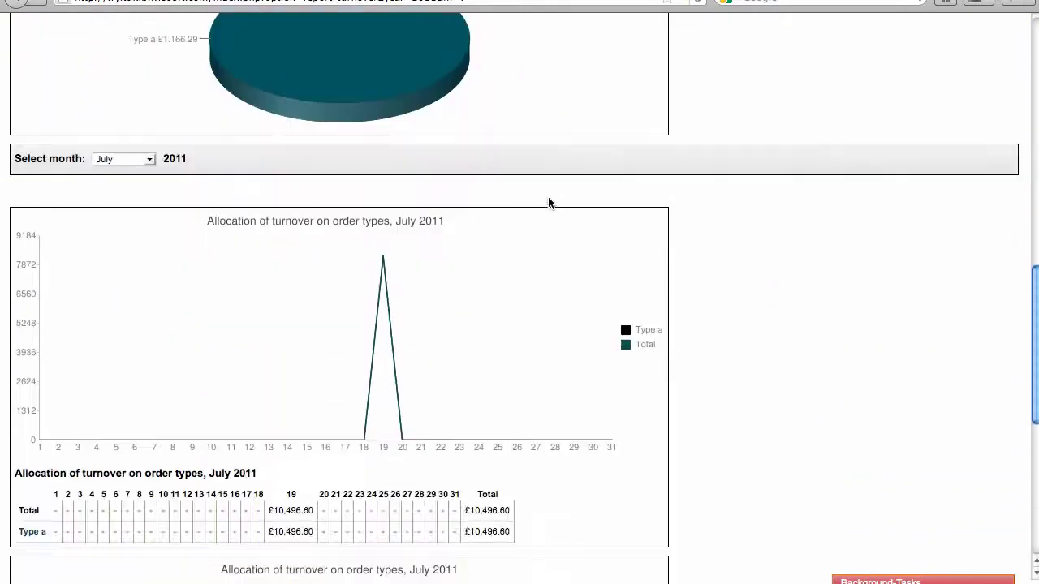
{"action": "scroll", "coordinate": [548, 203], "scroll_direction": "up", "scroll_amount": 6}
{"action": "scroll", "coordinate": [548, 199], "scroll_direction": "up", "scroll_amount": 5}
Step: Look up in the Who has bought report which customers bought product 25, Small party tent with floor, bundle
{"action": "mouse_move", "coordinate": [477, 90]}
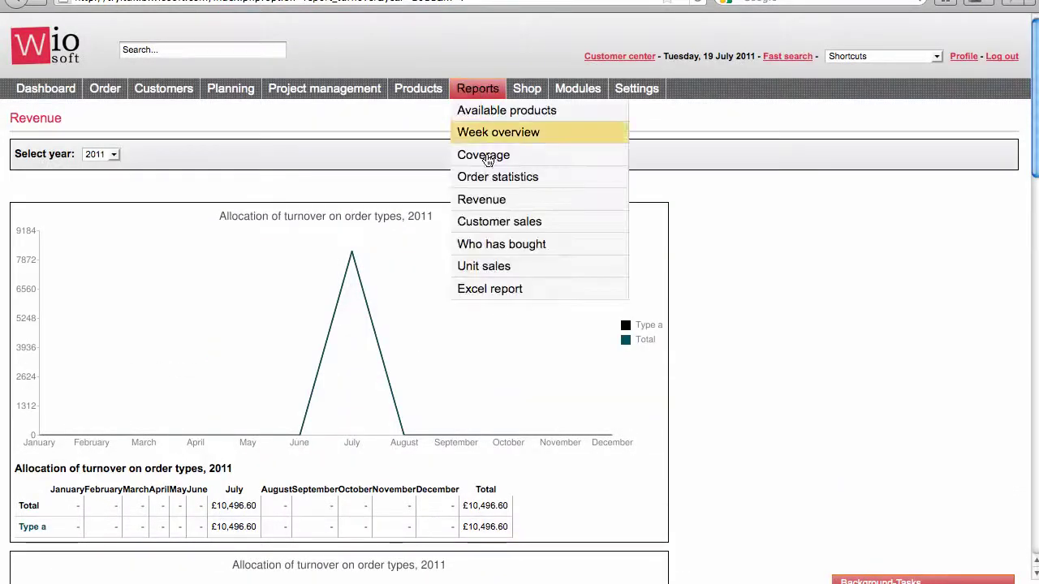
{"action": "left_click", "coordinate": [500, 247]}
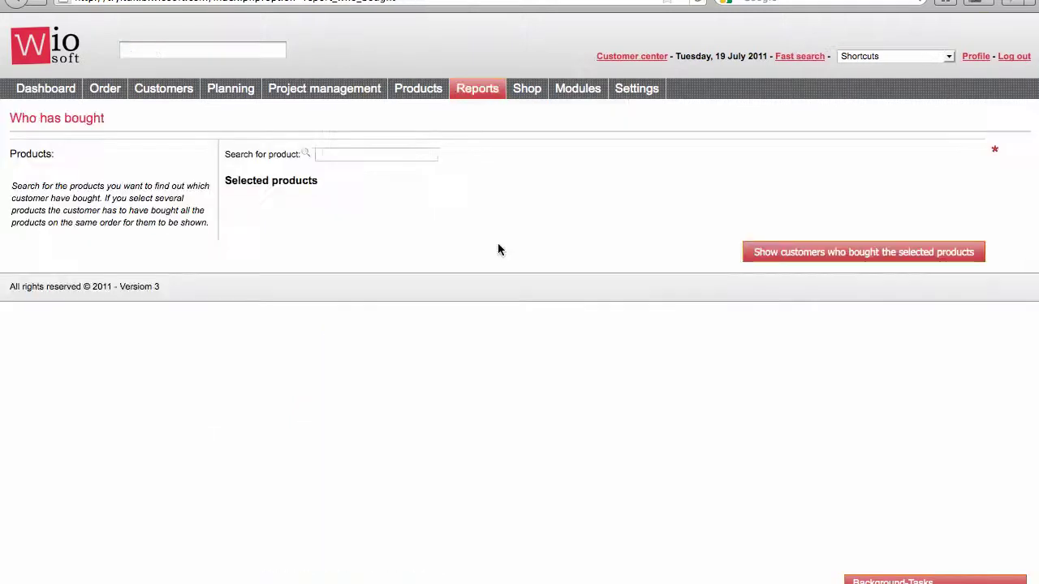
{"action": "type", "text": "party"}
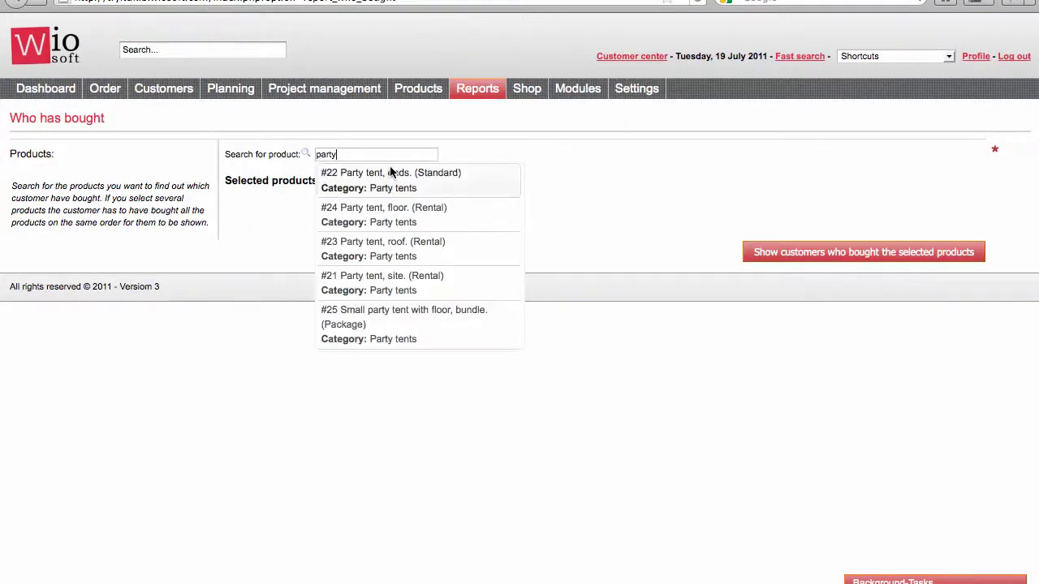
{"action": "left_click", "coordinate": [389, 325]}
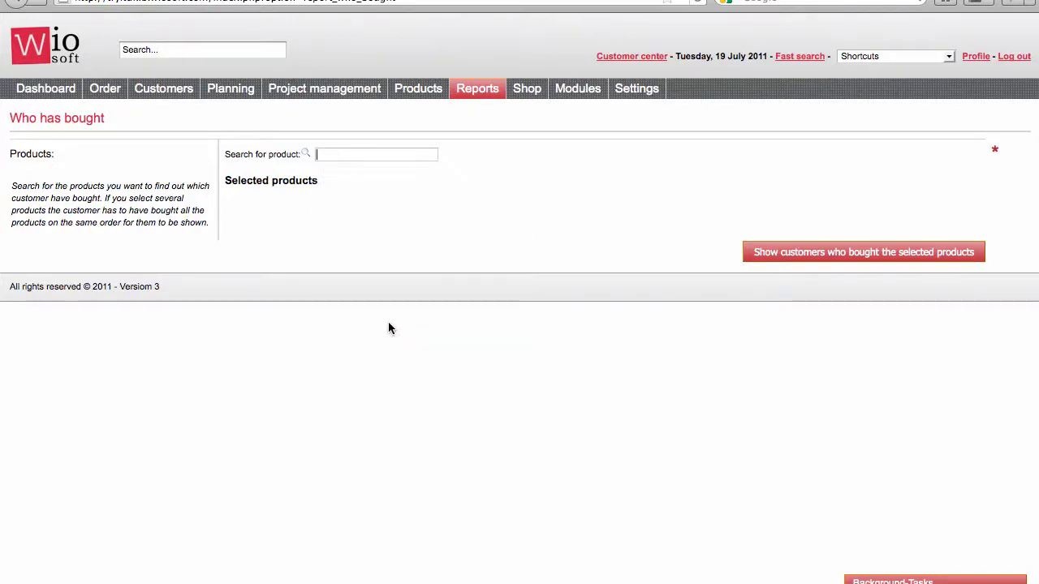
{"action": "left_click", "coordinate": [825, 262]}
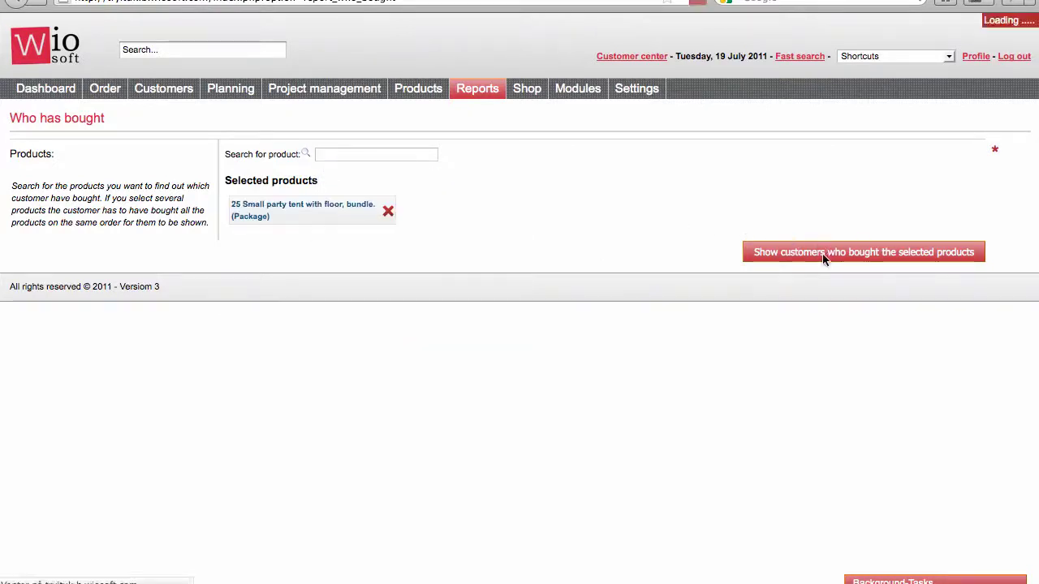
{"action": "left_click", "coordinate": [385, 213]}
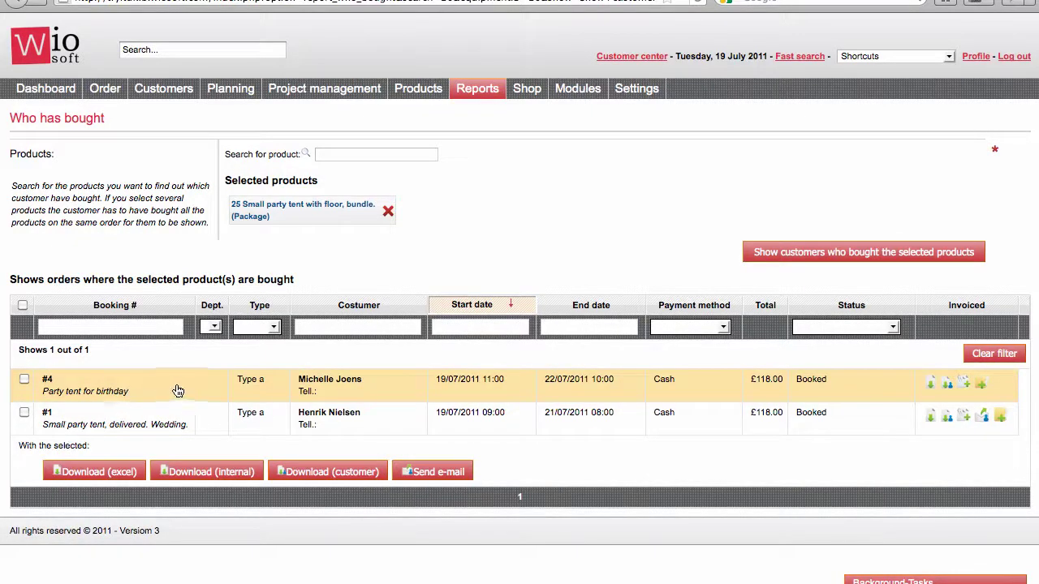
Step: Export the Customers extract from the Excel report and cancel the download of kunder.xlsx
{"action": "mouse_move", "coordinate": [477, 90]}
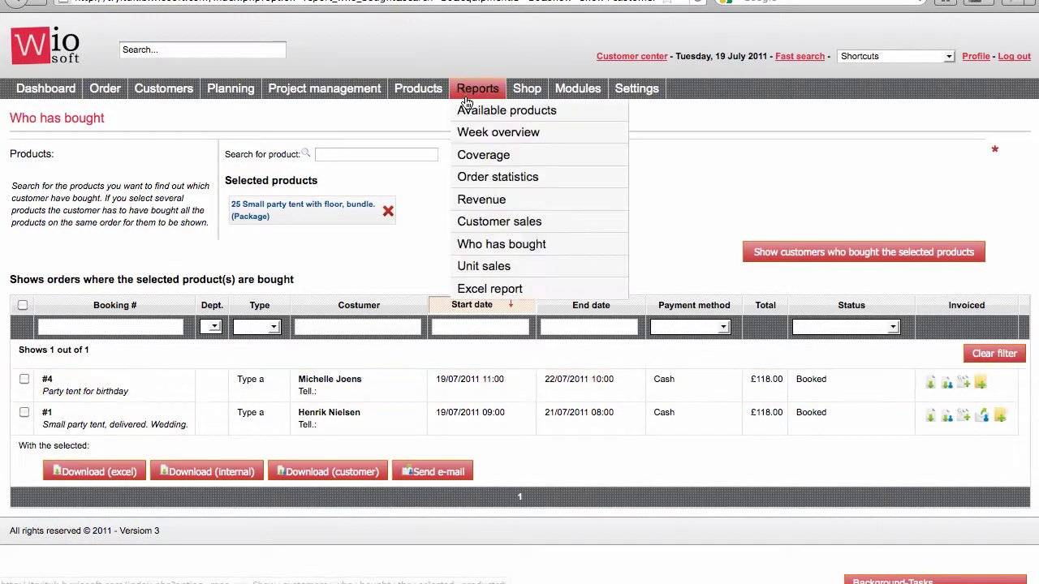
{"action": "left_click", "coordinate": [487, 286]}
{"action": "left_click", "coordinate": [275, 154]}
{"action": "left_click", "coordinate": [268, 176]}
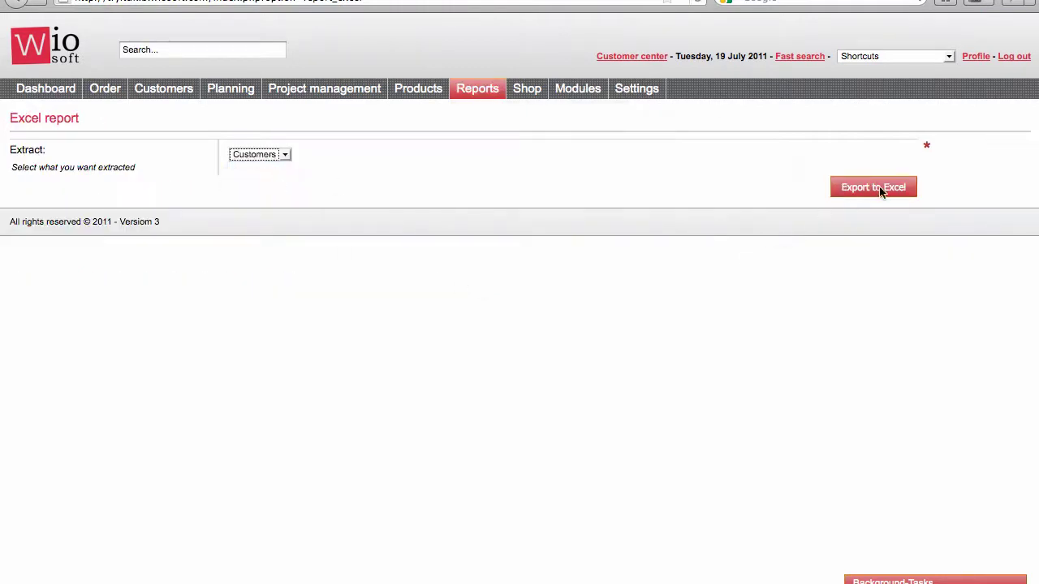
{"action": "left_click", "coordinate": [852, 192]}
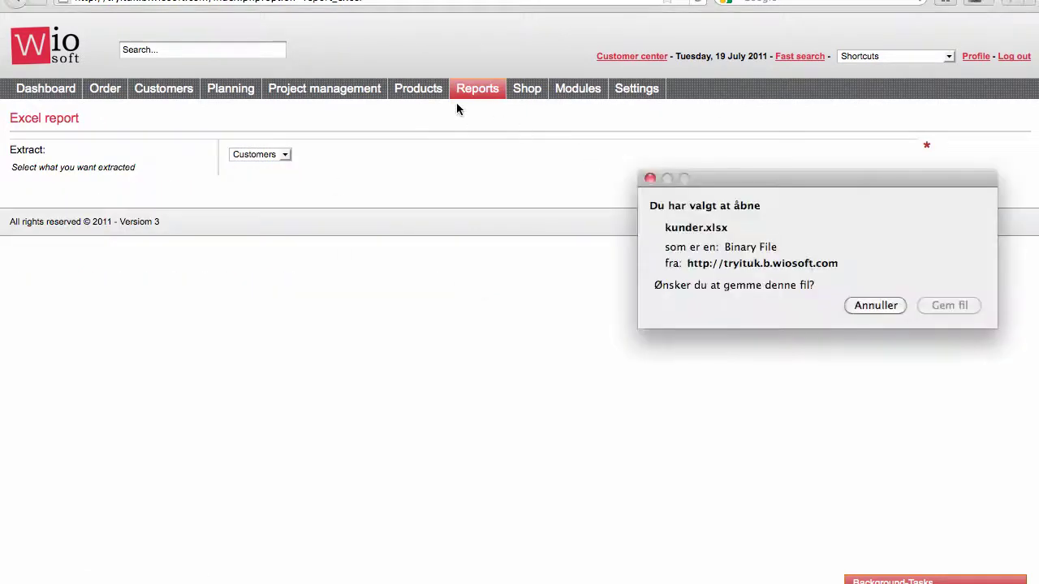
{"action": "left_click", "coordinate": [886, 308]}
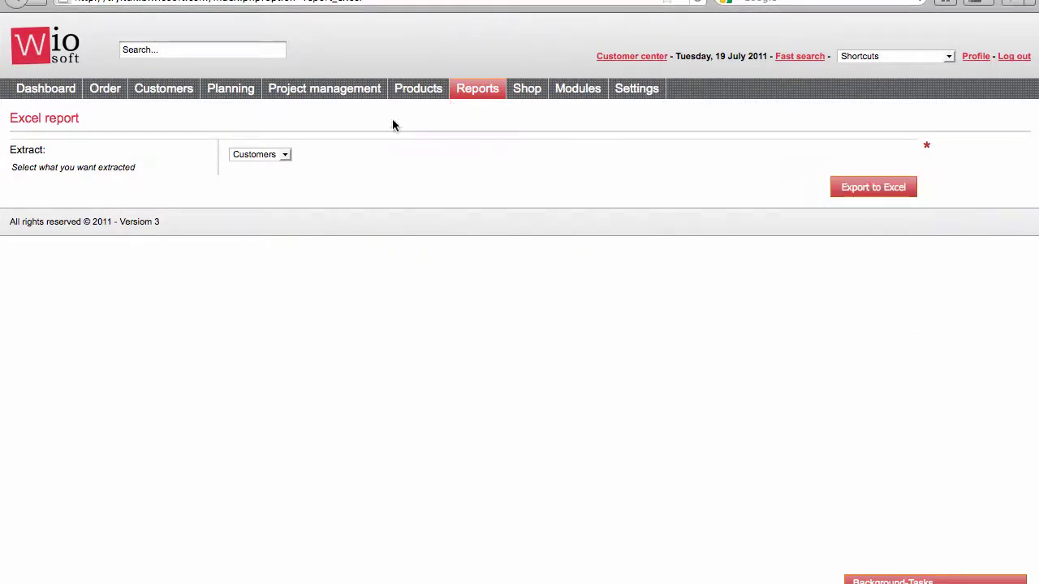
Step: Open the product directory and view the available project management functions, including the time record options
{"action": "mouse_move", "coordinate": [415, 88]}
{"action": "left_click", "coordinate": [417, 112]}
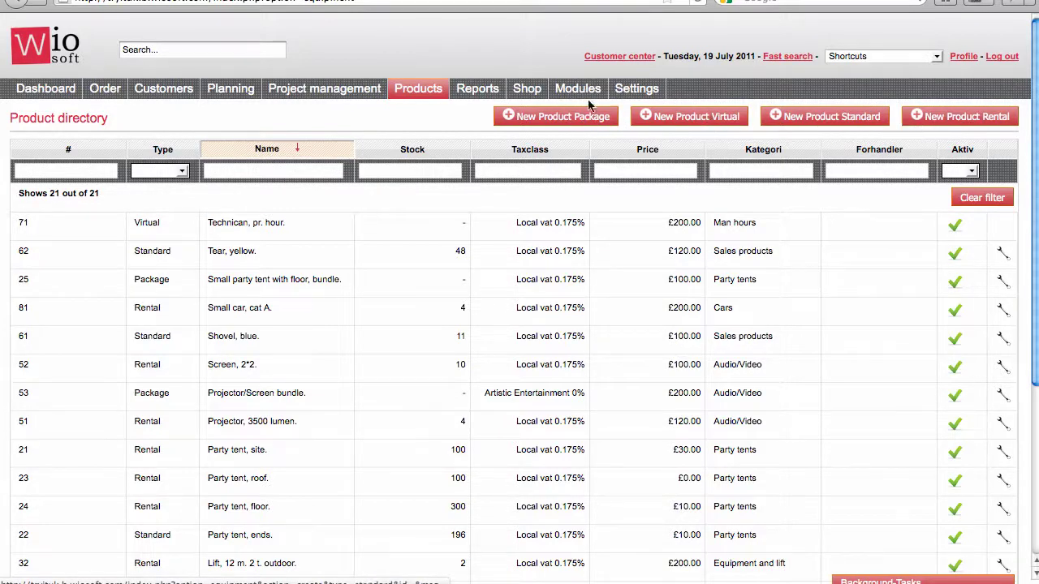
{"action": "mouse_move", "coordinate": [350, 99]}
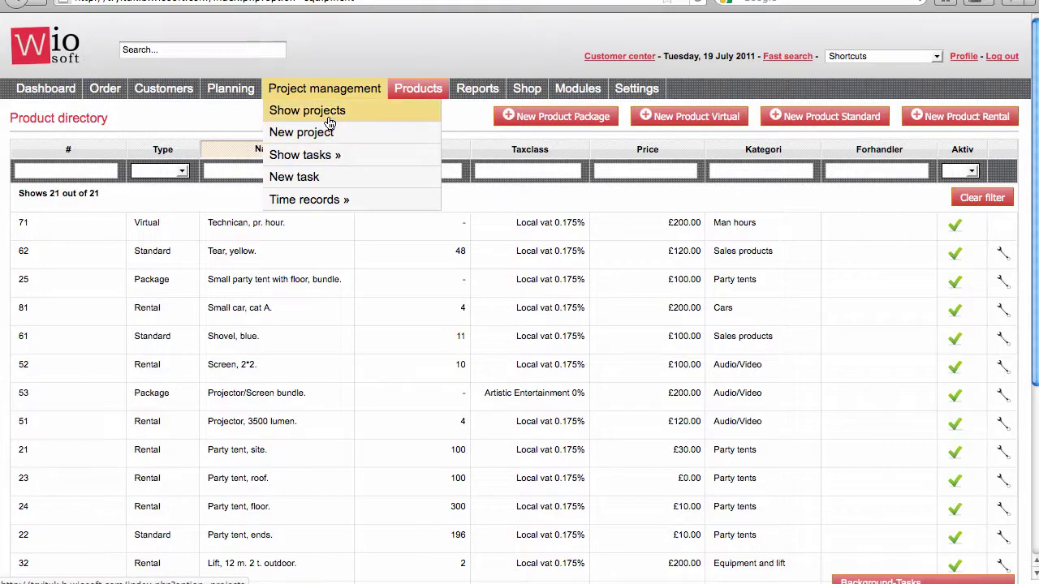
{"action": "mouse_move", "coordinate": [332, 202]}
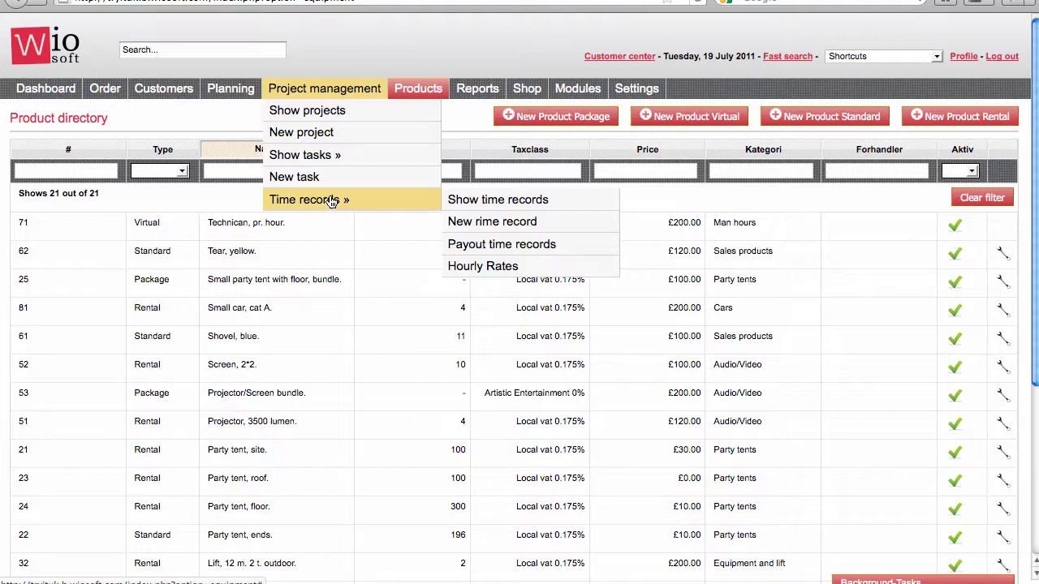
Step: Start a new delivery plan and name it new trip
{"action": "mouse_move", "coordinate": [244, 88]}
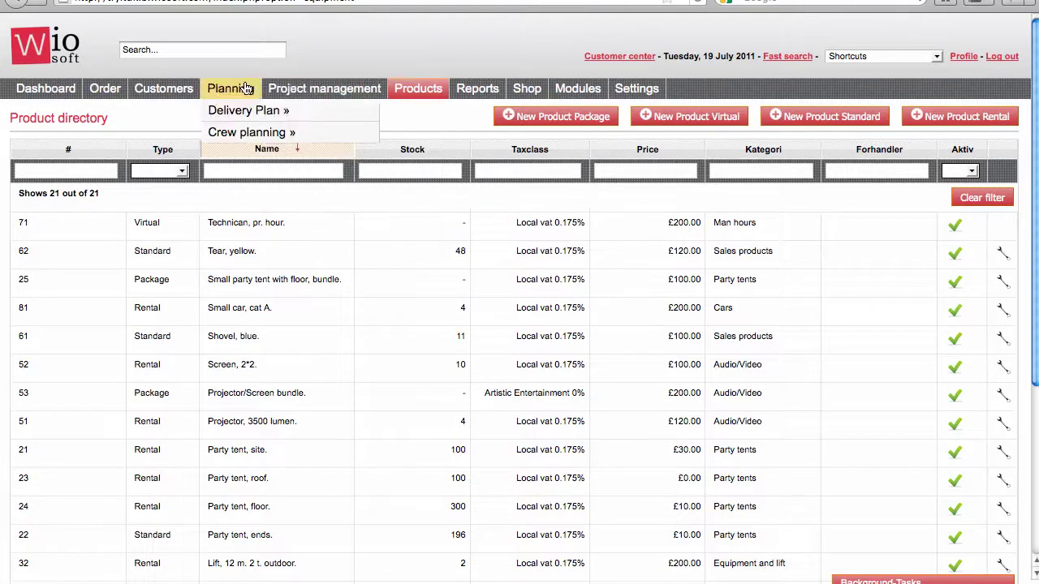
{"action": "left_click", "coordinate": [246, 109]}
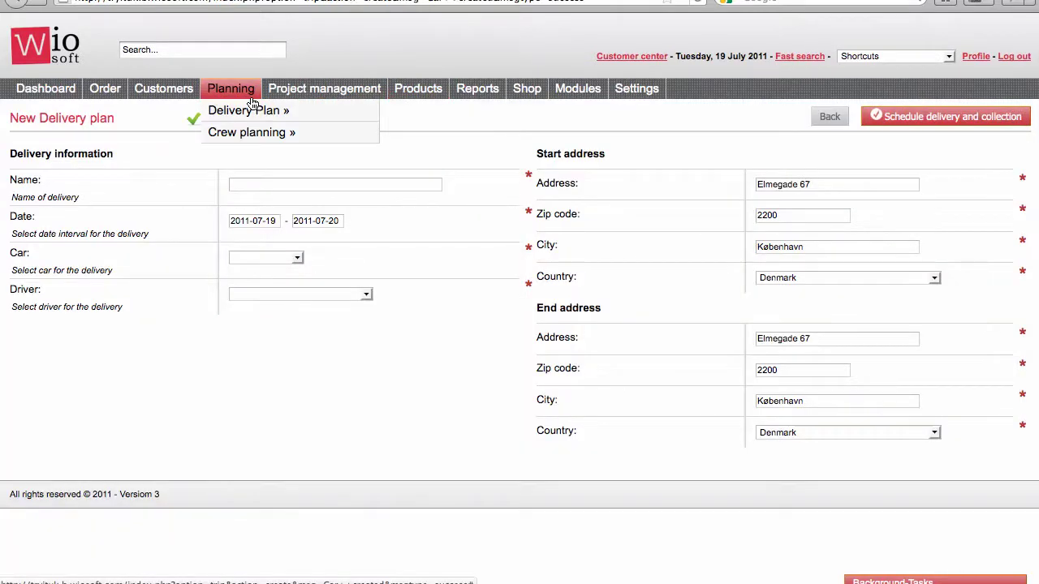
{"action": "mouse_move", "coordinate": [253, 110]}
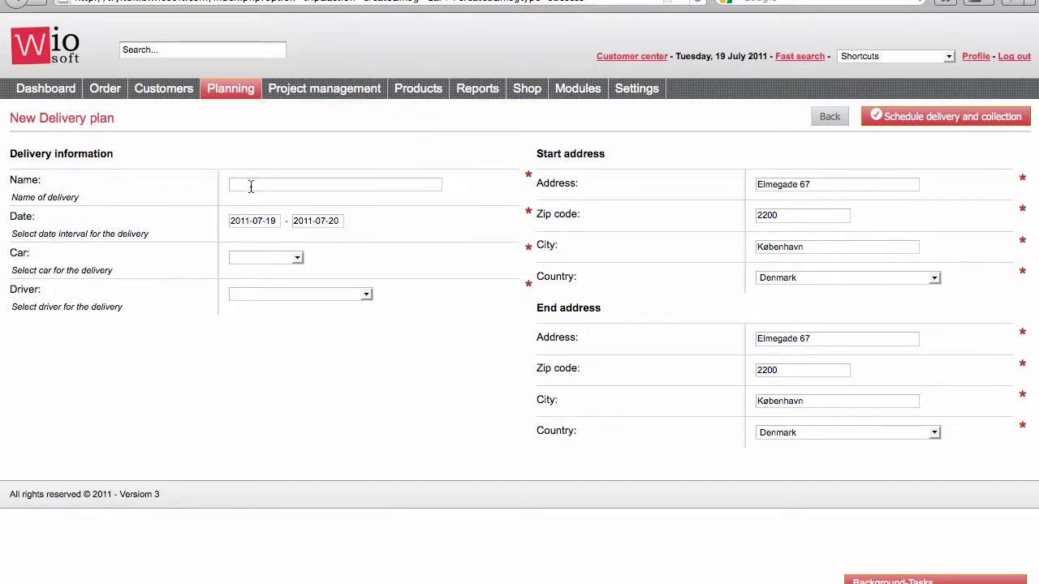
{"action": "type", "text": "new trip"}
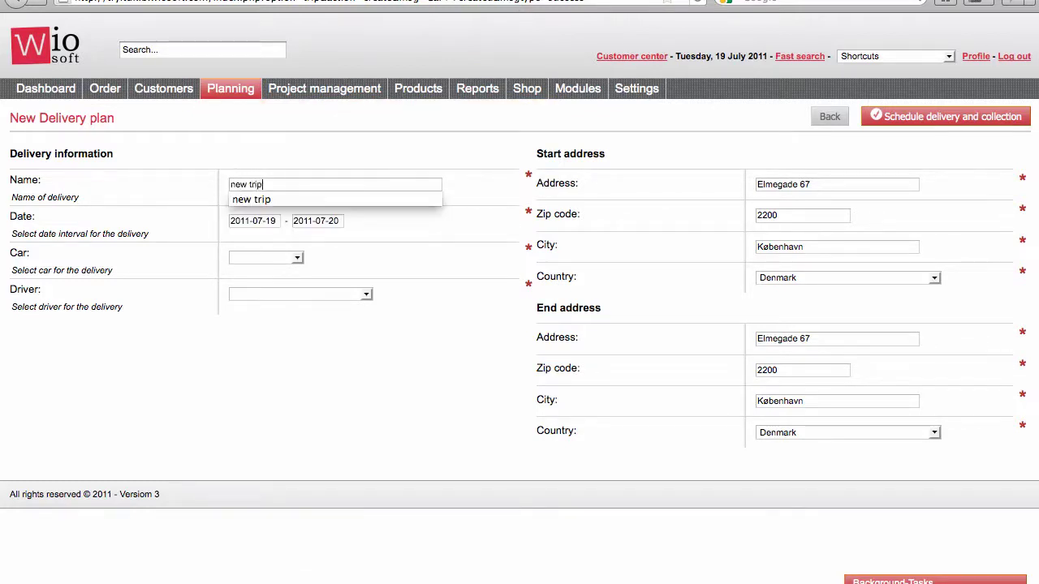
{"action": "left_click", "coordinate": [241, 196]}
Step: Set the delivery plan's date interval from 2011-07-03 to 2011-08-26
{"action": "left_click", "coordinate": [252, 220]}
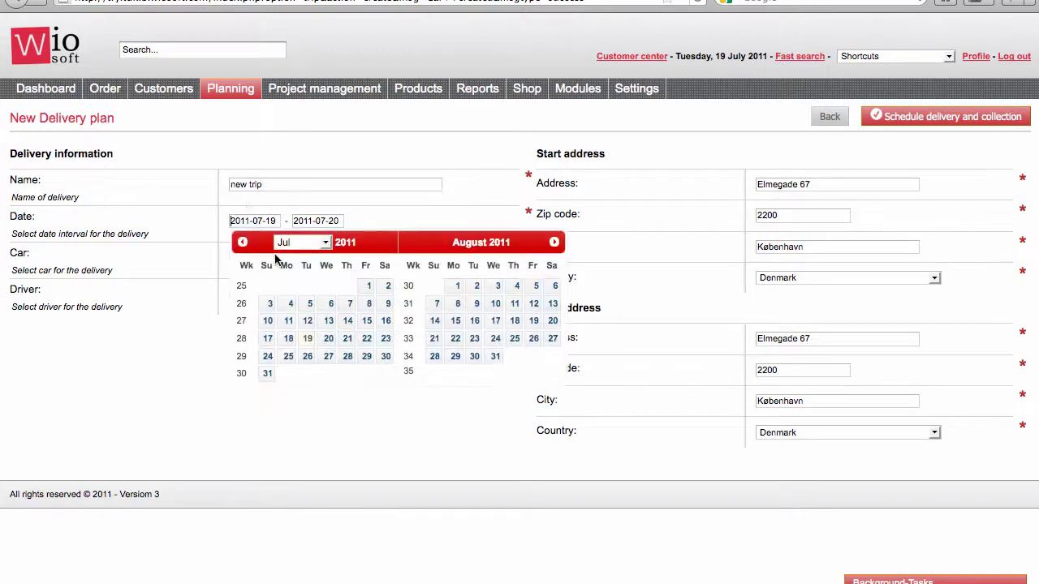
{"action": "left_click", "coordinate": [268, 303]}
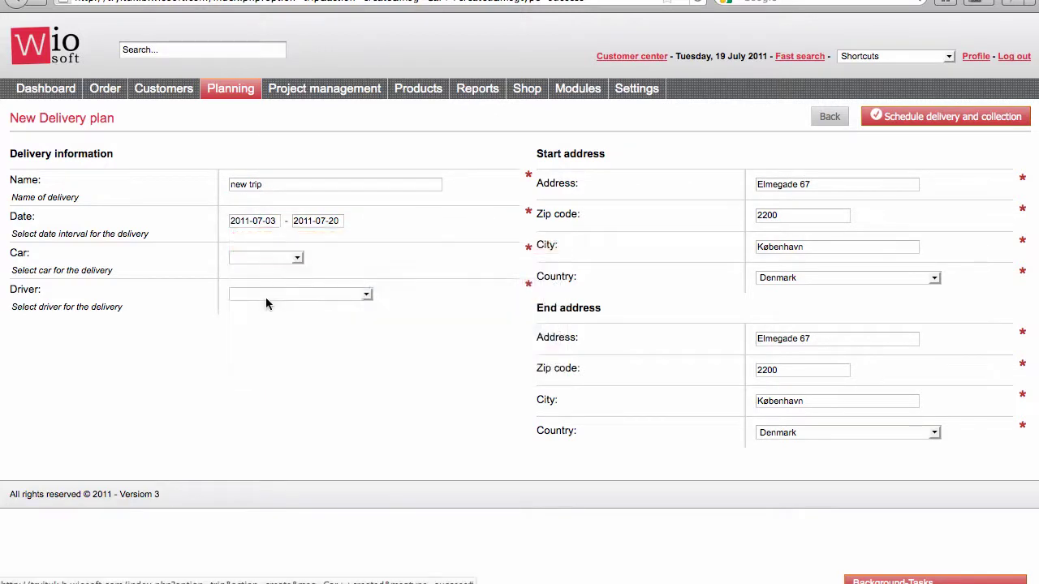
{"action": "left_click", "coordinate": [337, 220]}
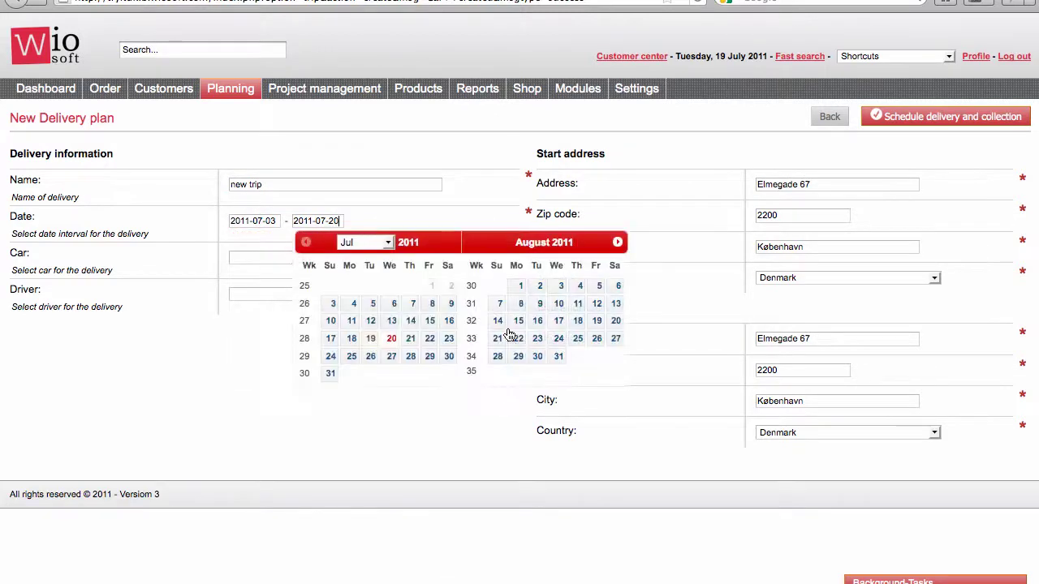
{"action": "left_click", "coordinate": [596, 339]}
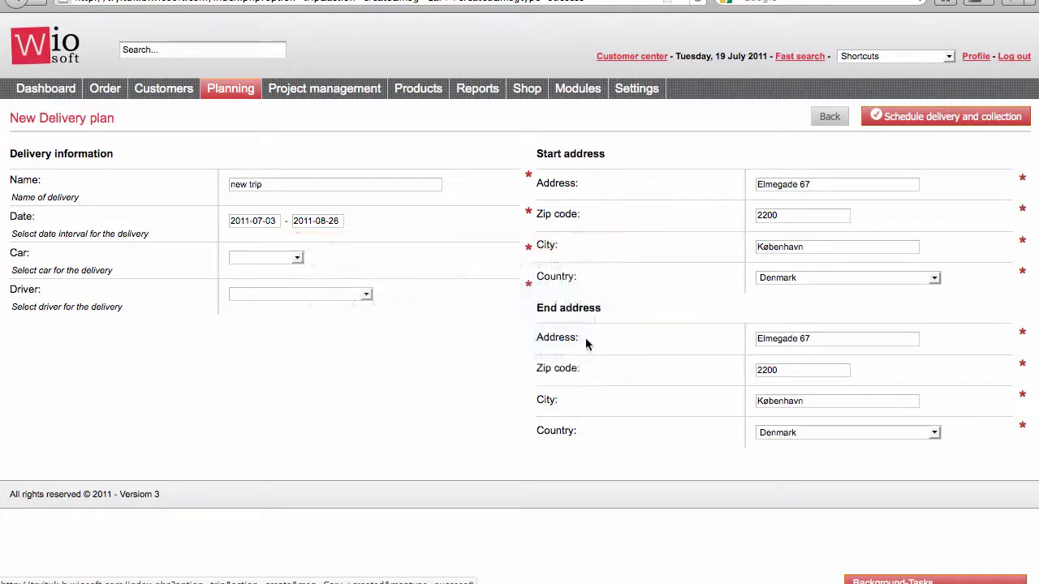
Step: Assign the car cara (3000kg) and the Warehouse-manager as driver, and proceed to scheduling deliveries and collections
{"action": "left_click", "coordinate": [268, 258]}
{"action": "left_click", "coordinate": [265, 279]}
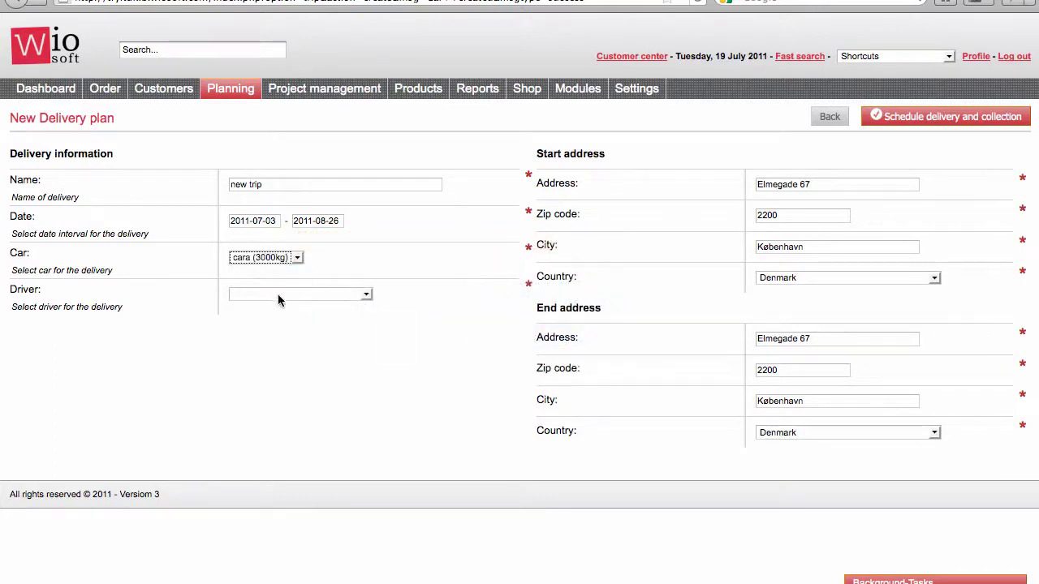
{"action": "left_click", "coordinate": [265, 296]}
{"action": "left_click", "coordinate": [266, 317]}
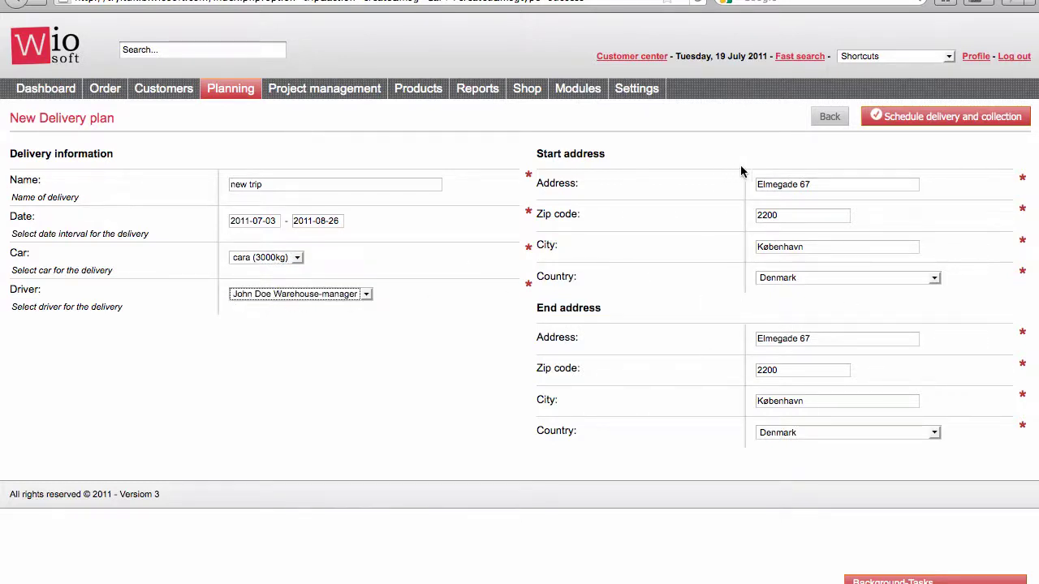
{"action": "left_click", "coordinate": [984, 122]}
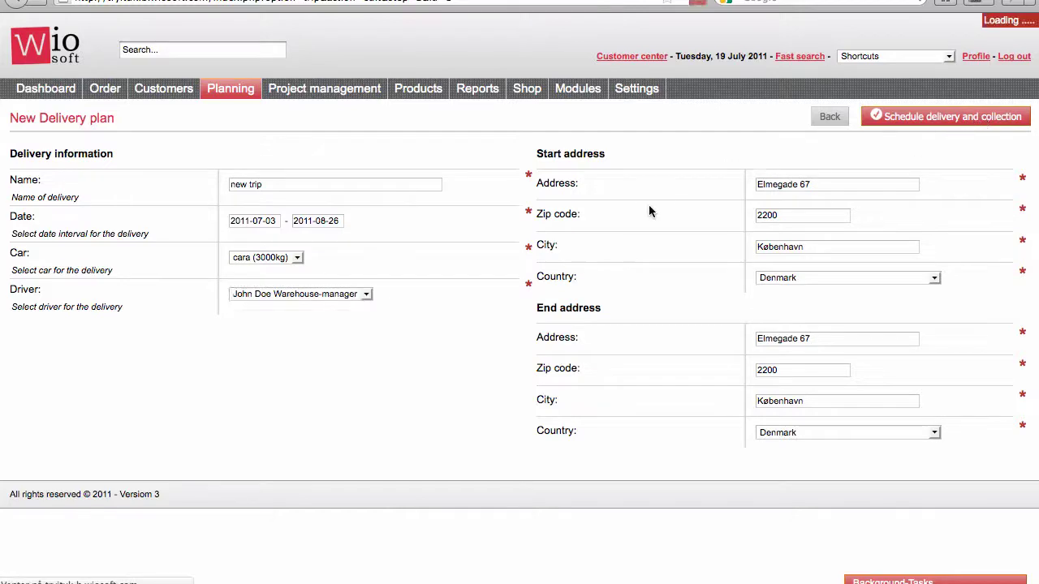
Step: Schedule the car rental, birthday party tent and wedding party tent deliveries in the new trip plan, in that order
{"action": "scroll", "coordinate": [602, 209], "scroll_direction": "down", "scroll_amount": 4}
{"action": "scroll", "coordinate": [602, 208], "scroll_direction": "up", "scroll_amount": 4}
{"action": "scroll", "coordinate": [602, 211], "scroll_direction": "down", "scroll_amount": 1}
{"action": "scroll", "coordinate": [602, 212], "scroll_direction": "down", "scroll_amount": 1}
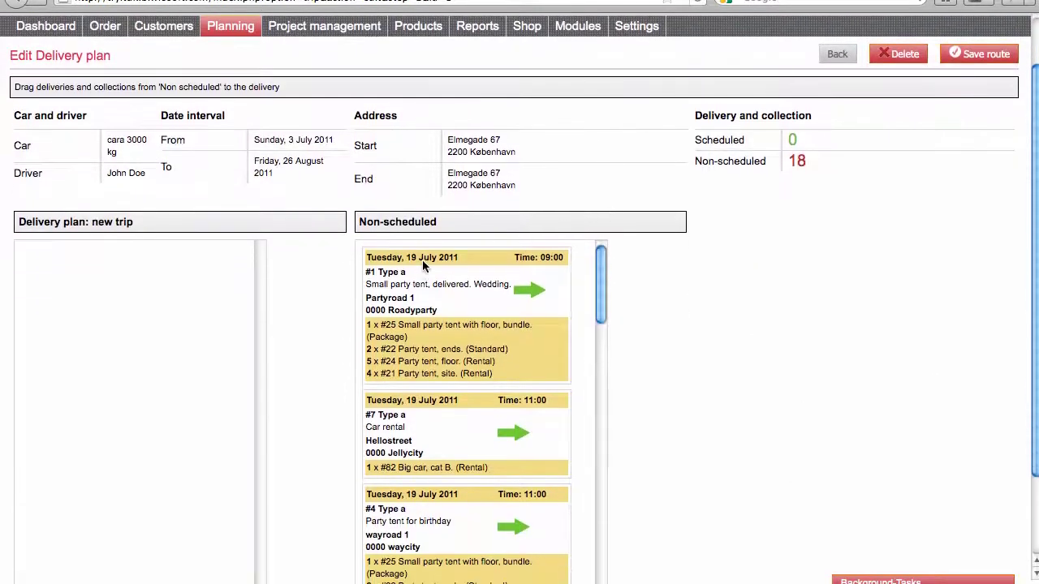
{"action": "scroll", "coordinate": [427, 259], "scroll_direction": "down", "scroll_amount": 3}
{"action": "scroll", "coordinate": [439, 258], "scroll_direction": "up", "scroll_amount": 3}
{"action": "left_click_drag", "start_coordinate": [443, 257], "coordinate": [64, 255]}
{"action": "left_click_drag", "start_coordinate": [486, 262], "coordinate": [144, 235]}
{"action": "left_click_drag", "start_coordinate": [412, 263], "coordinate": [82, 496]}
Step: Add the non-scheduled cocktail party delivery between the birthday and wedding deliveries and save the route
{"action": "scroll", "coordinate": [625, 335], "scroll_direction": "down", "scroll_amount": 3}
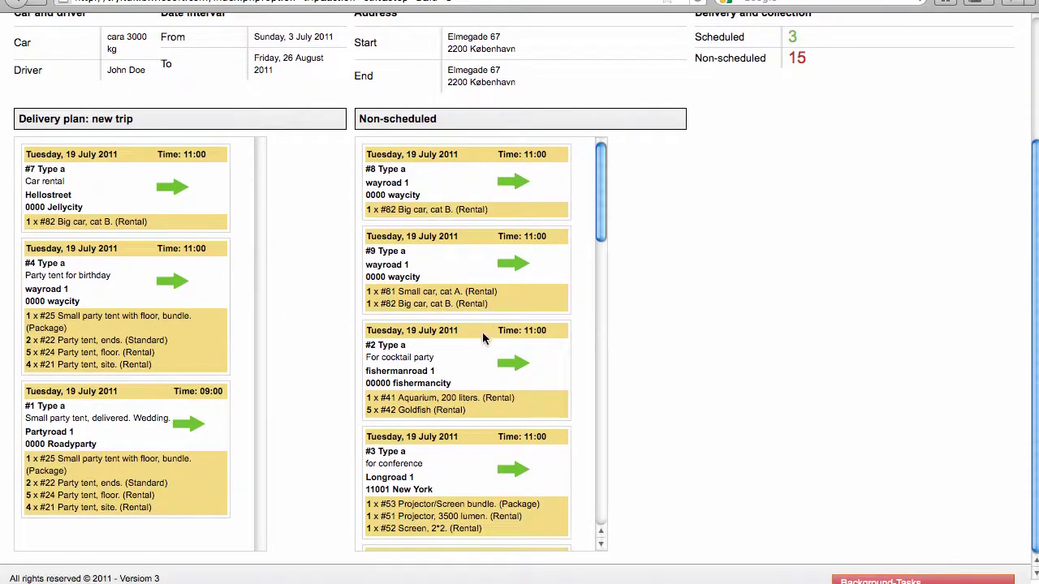
{"action": "left_click_drag", "start_coordinate": [486, 336], "coordinate": [159, 247]}
{"action": "scroll", "coordinate": [844, 178], "scroll_direction": "up", "scroll_amount": 5}
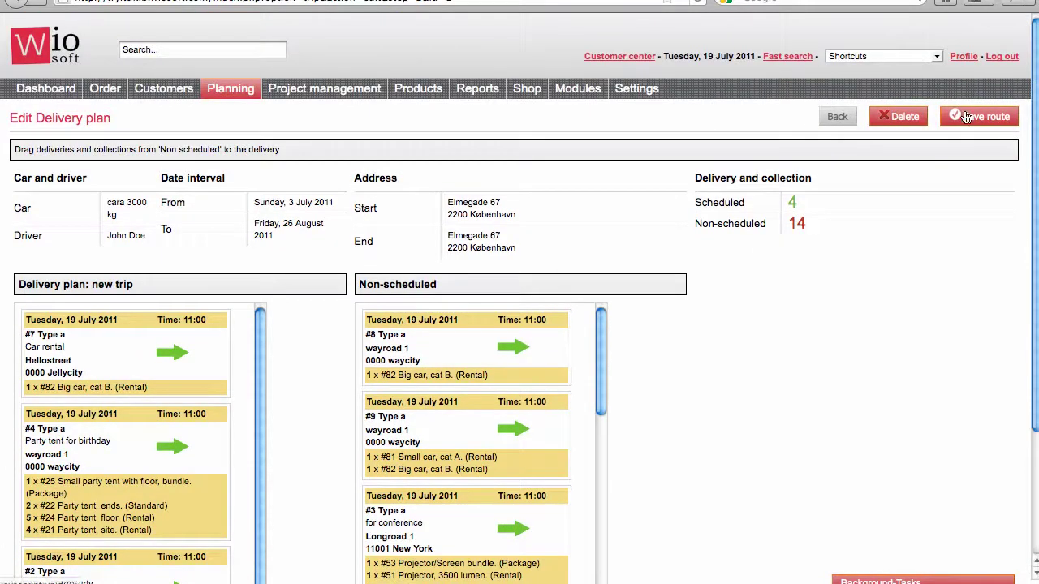
{"action": "left_click", "coordinate": [965, 118]}
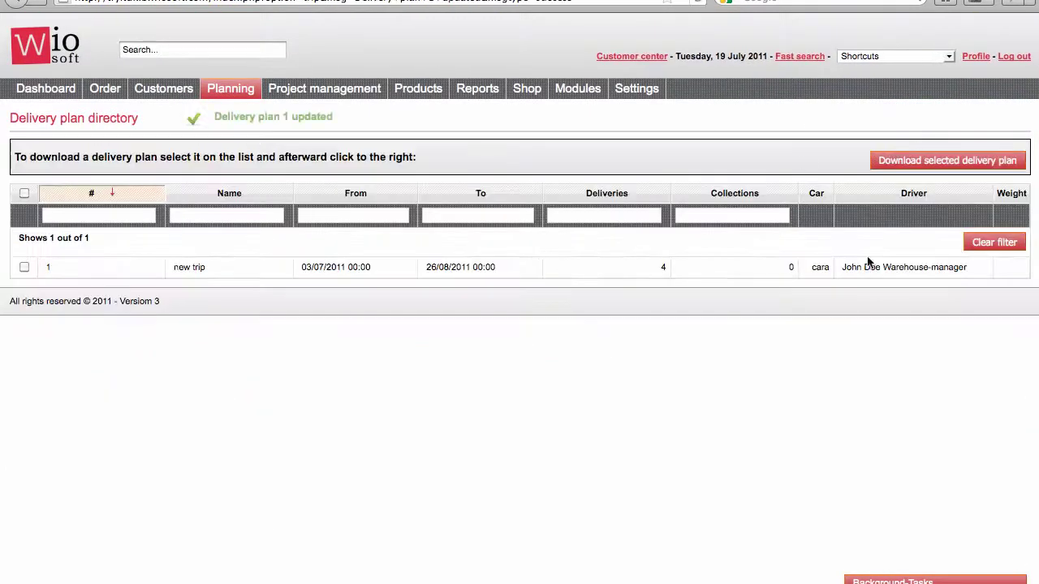
Step: Download the new trip delivery plan, open Delivery plan_1.pdf and look through its delivery list and order pages
{"action": "left_click", "coordinate": [24, 267]}
{"action": "left_click", "coordinate": [946, 161]}
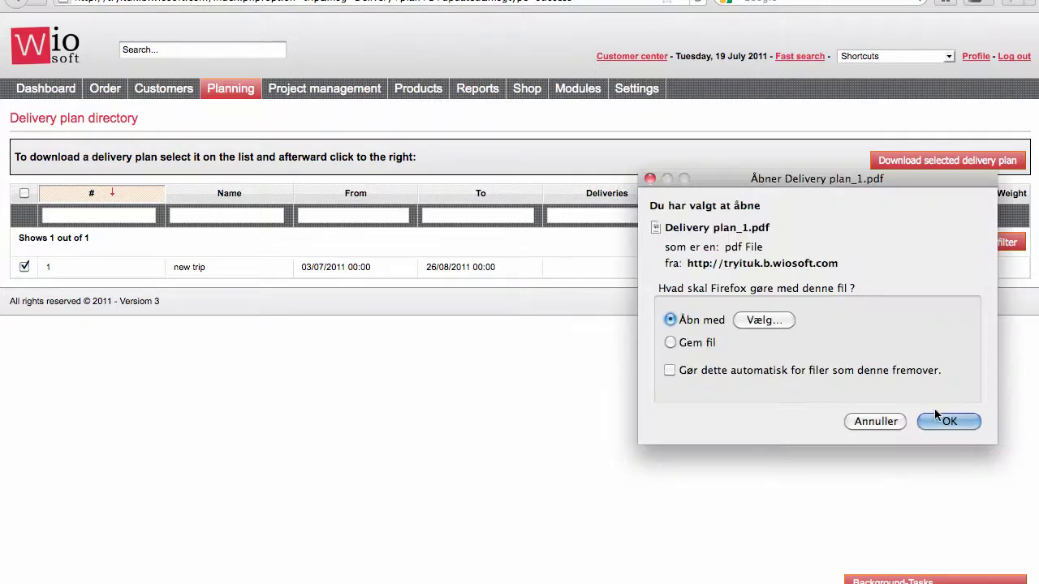
{"action": "left_click", "coordinate": [936, 416]}
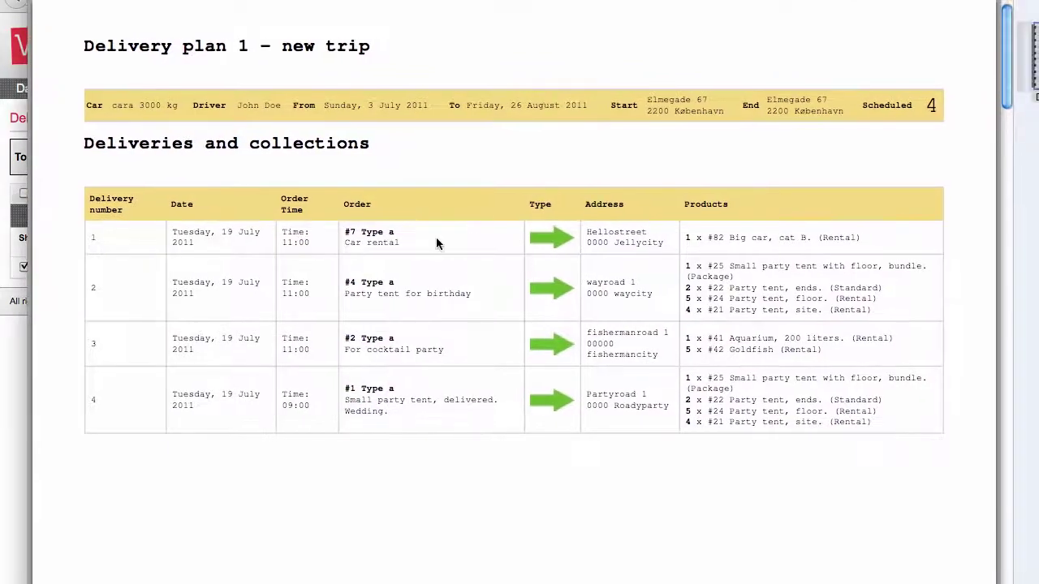
{"action": "scroll", "coordinate": [564, 273], "scroll_direction": "down", "scroll_amount": 15}
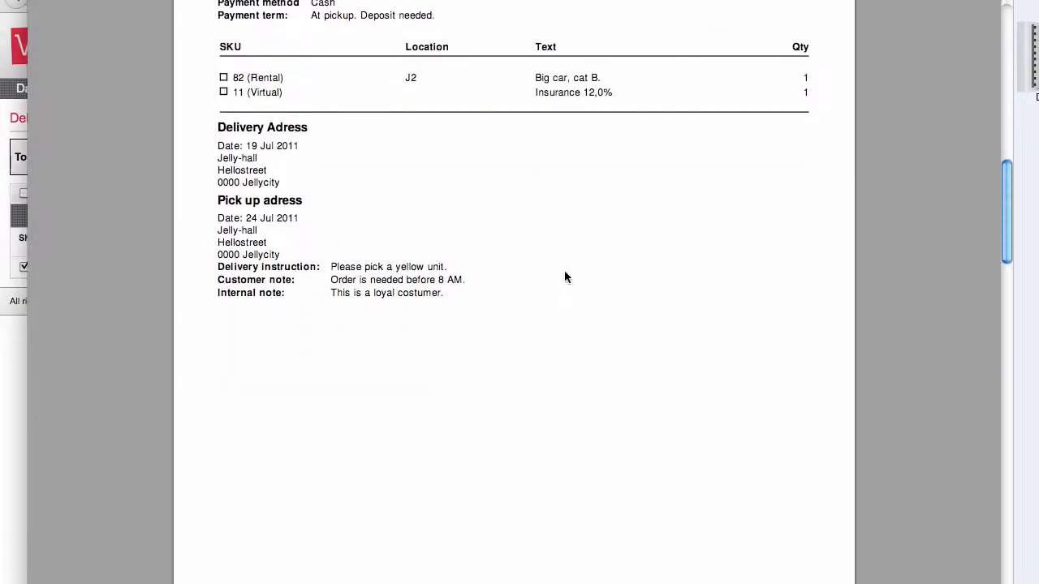
{"action": "scroll", "coordinate": [566, 277], "scroll_direction": "down", "scroll_amount": 10}
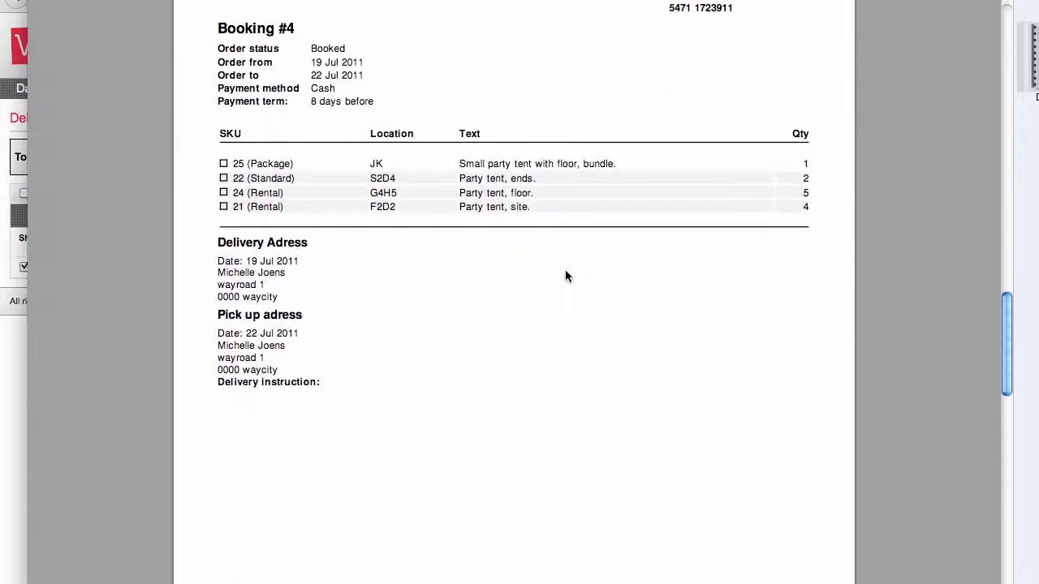
Step: Look through the remaining order pages of the delivery plan PDF, return to its delivery list and close the document
{"action": "scroll", "coordinate": [566, 277], "scroll_direction": "down", "scroll_amount": 10}
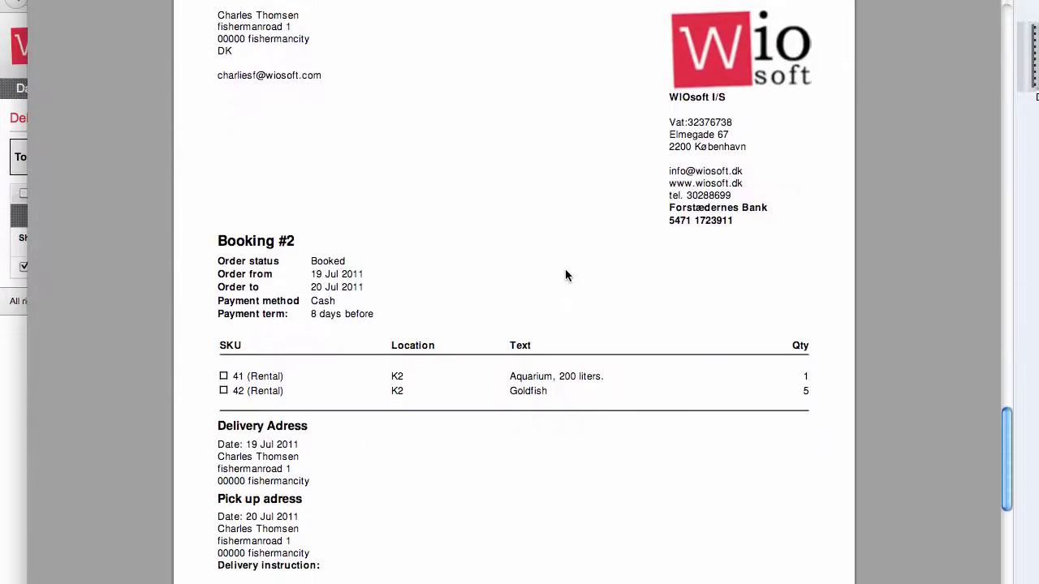
{"action": "scroll", "coordinate": [566, 276], "scroll_direction": "up", "scroll_amount": 20}
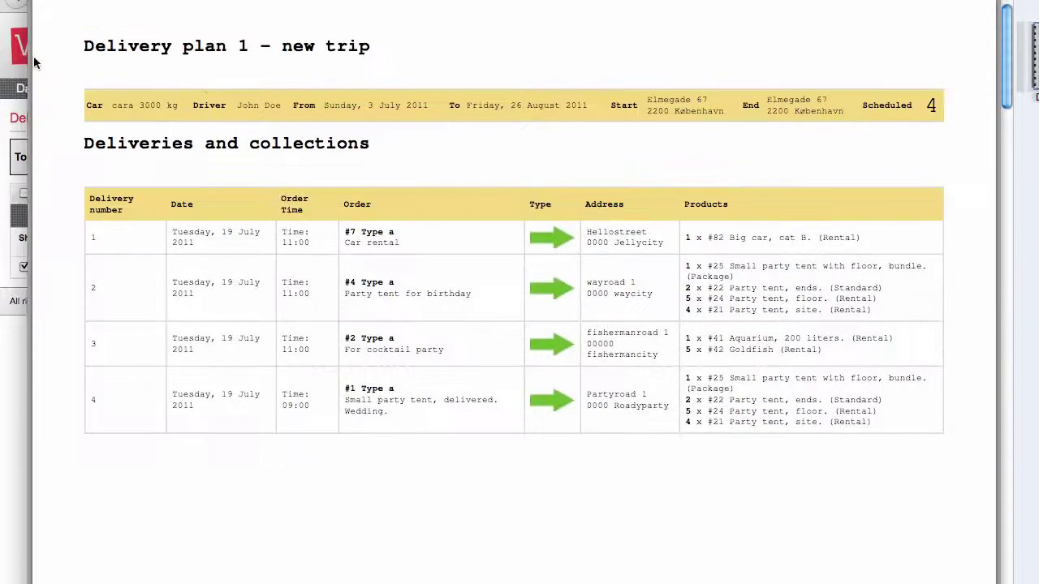
{"action": "key", "text": "super+w"}
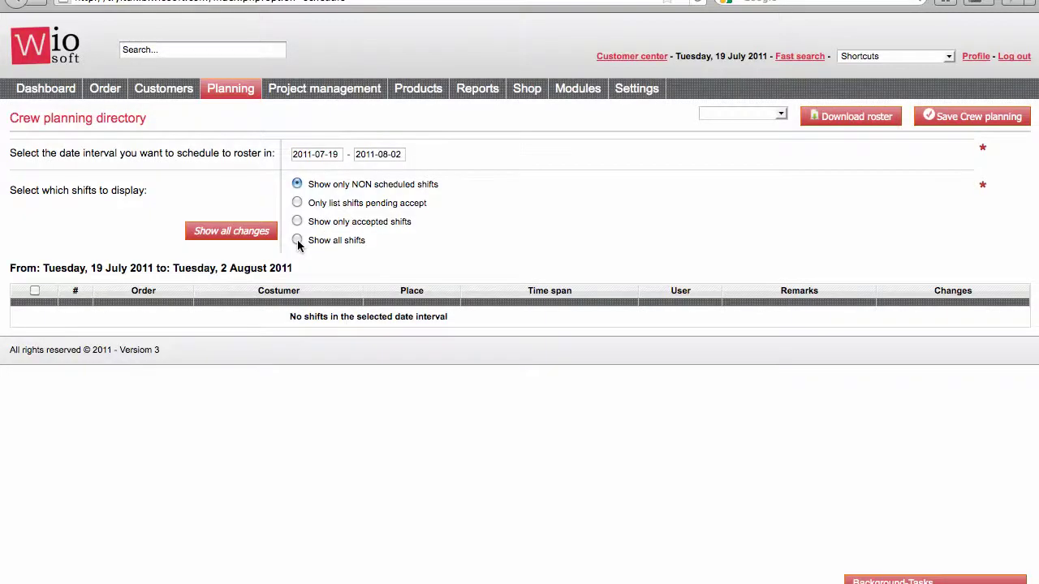
Step: Show all shifts in the crew planning directory and add a second crew member to the wedding party tent shift
{"action": "left_click", "coordinate": [297, 239]}
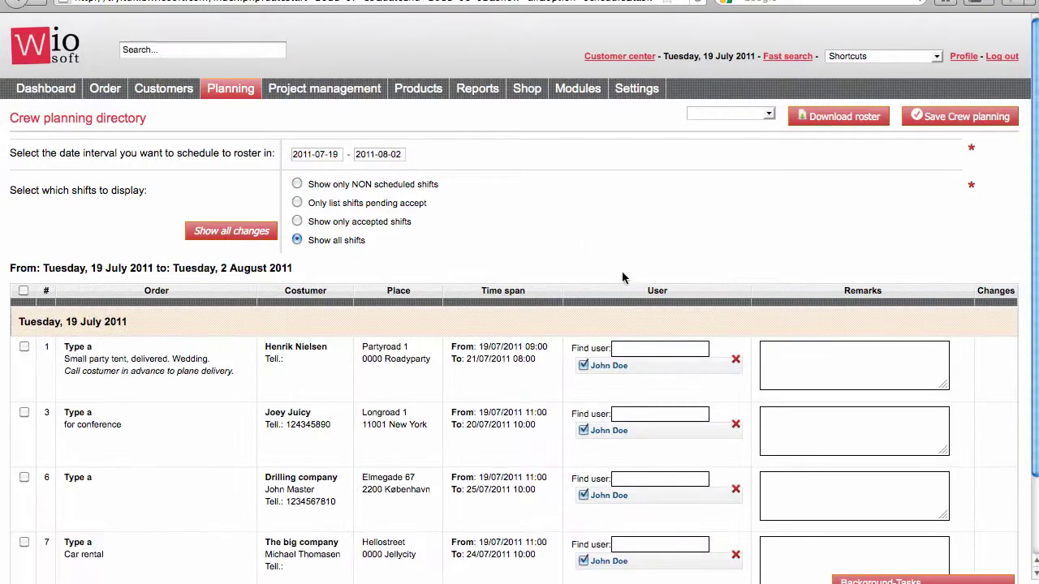
{"action": "left_click", "coordinate": [649, 348]}
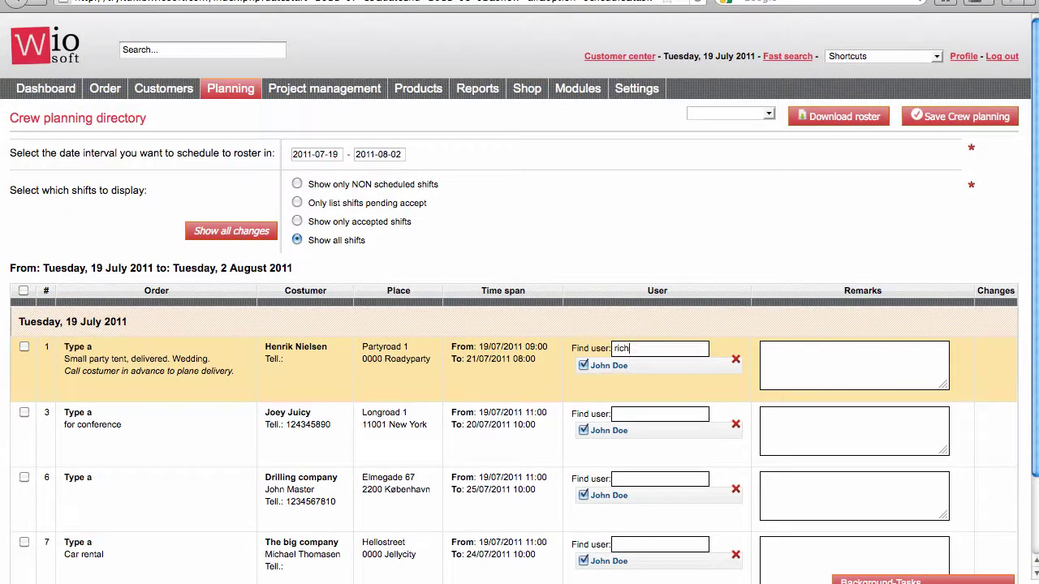
{"action": "type", "text": "rich"}
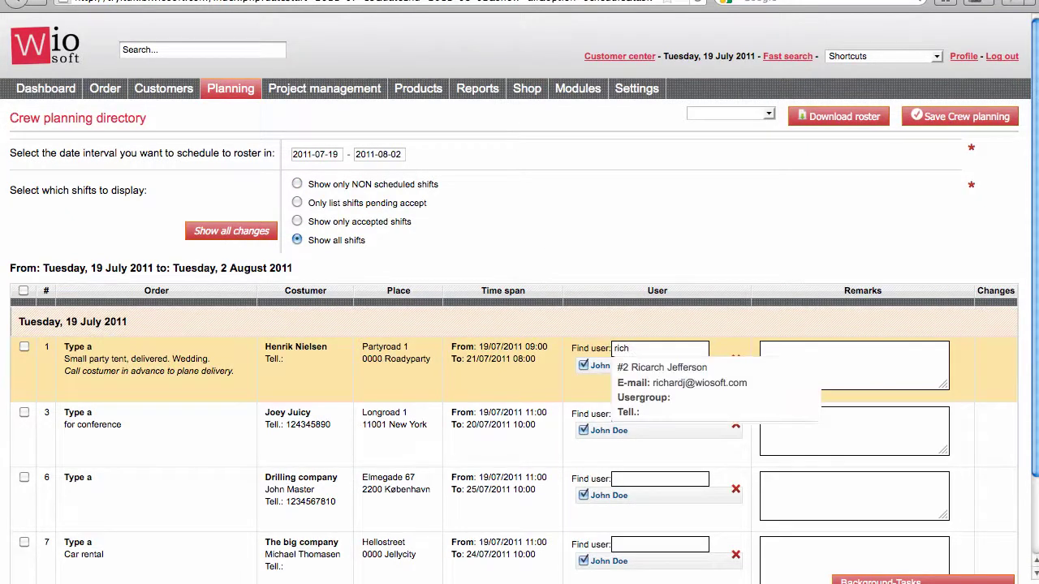
{"action": "left_click", "coordinate": [683, 365]}
{"action": "scroll", "coordinate": [689, 275], "scroll_direction": "down", "scroll_amount": 1}
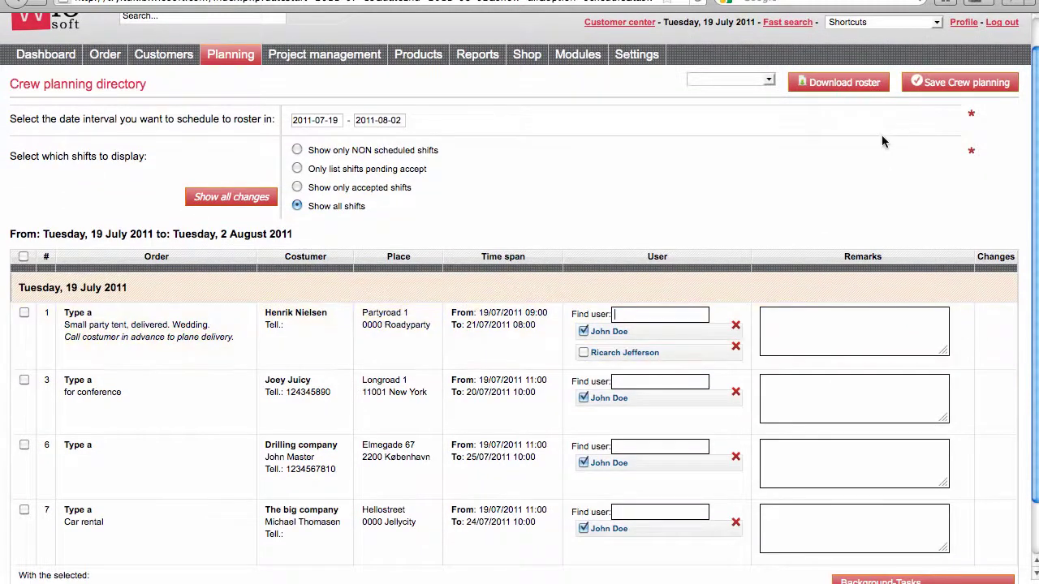
{"action": "scroll", "coordinate": [795, 160], "scroll_direction": "up", "scroll_amount": 1}
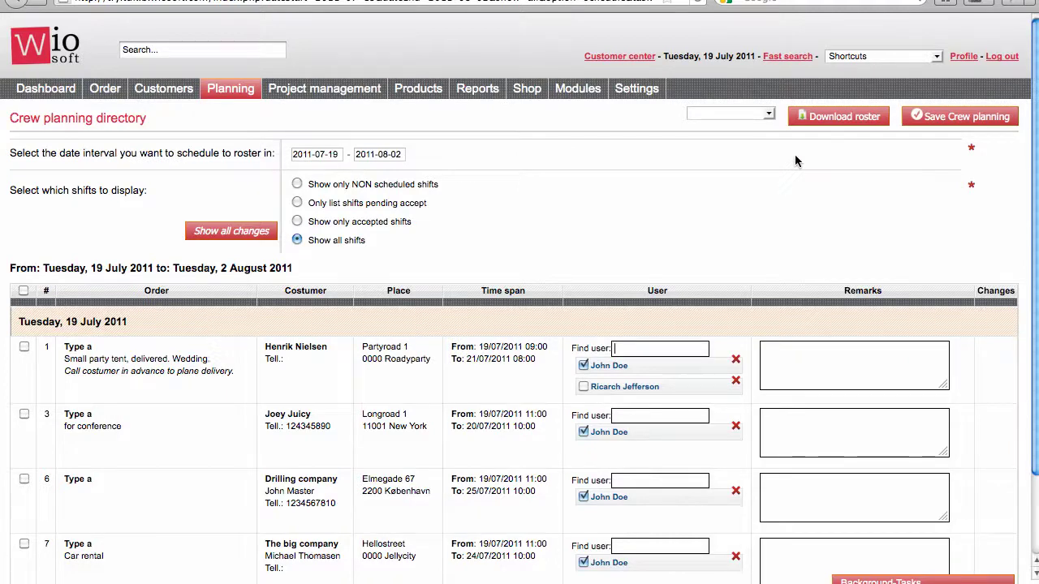
Step: Download the crew roster for the first listed crew member, look through the shift list and order pages, and close the PDF
{"action": "left_click", "coordinate": [762, 113]}
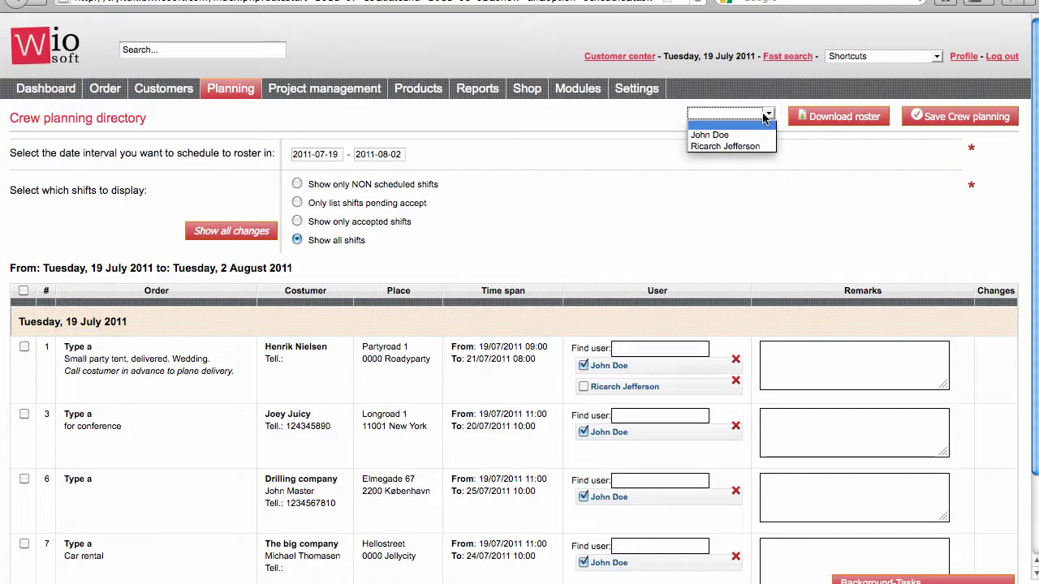
{"action": "left_click", "coordinate": [727, 135]}
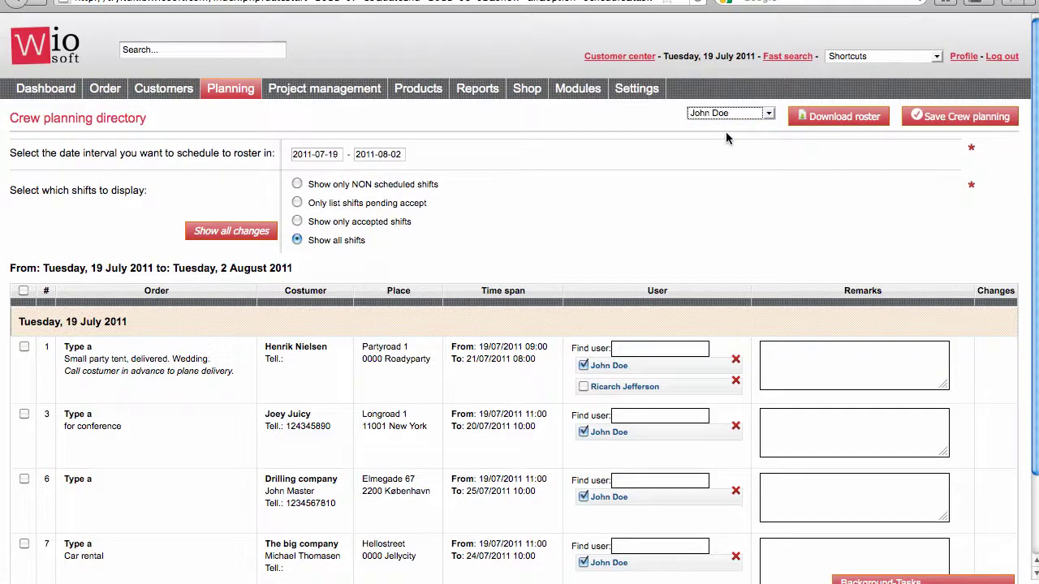
{"action": "left_click", "coordinate": [862, 120]}
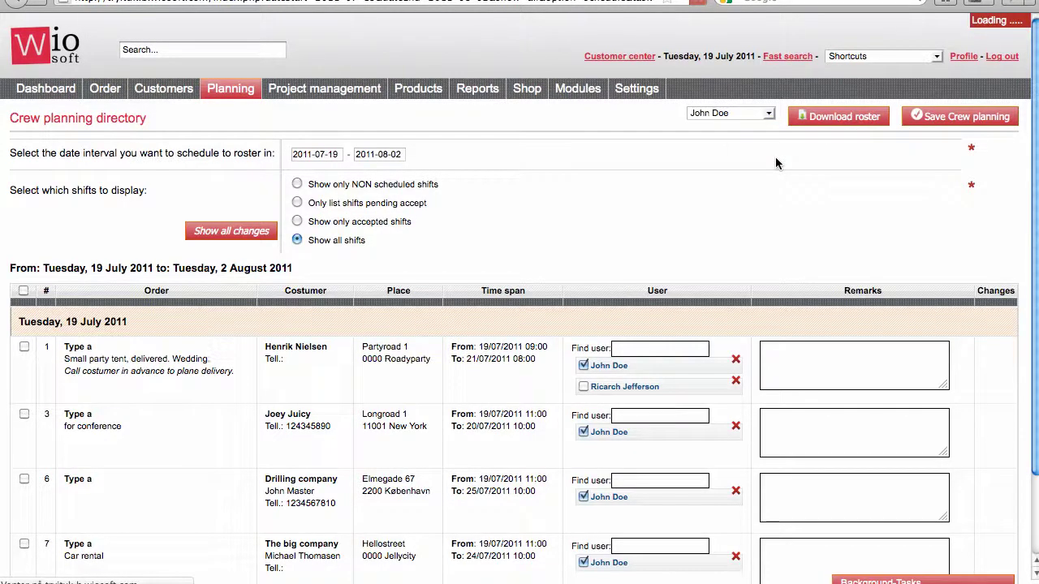
{"action": "left_click", "coordinate": [948, 421]}
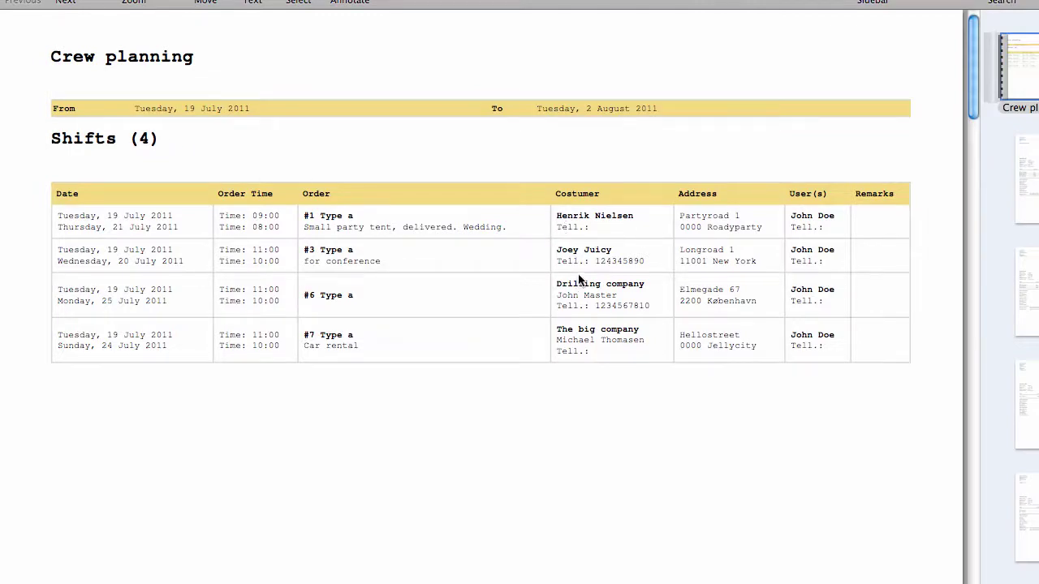
{"action": "scroll", "coordinate": [568, 243], "scroll_direction": "down", "scroll_amount": 15}
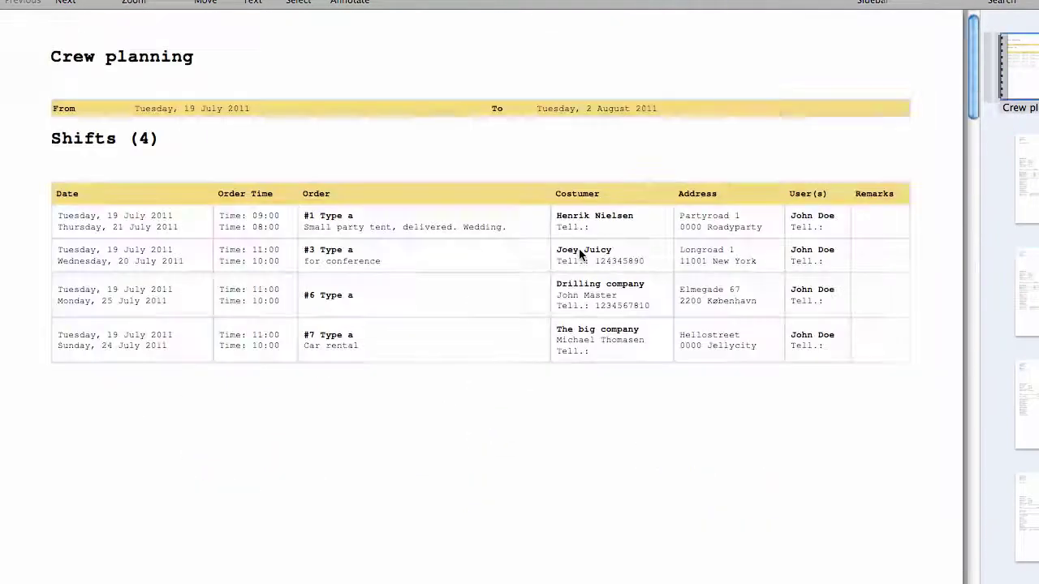
{"action": "scroll", "coordinate": [579, 249], "scroll_direction": "down", "scroll_amount": 15}
{"action": "scroll", "coordinate": [578, 254], "scroll_direction": "up", "scroll_amount": 15}
{"action": "key", "text": "super+w"}
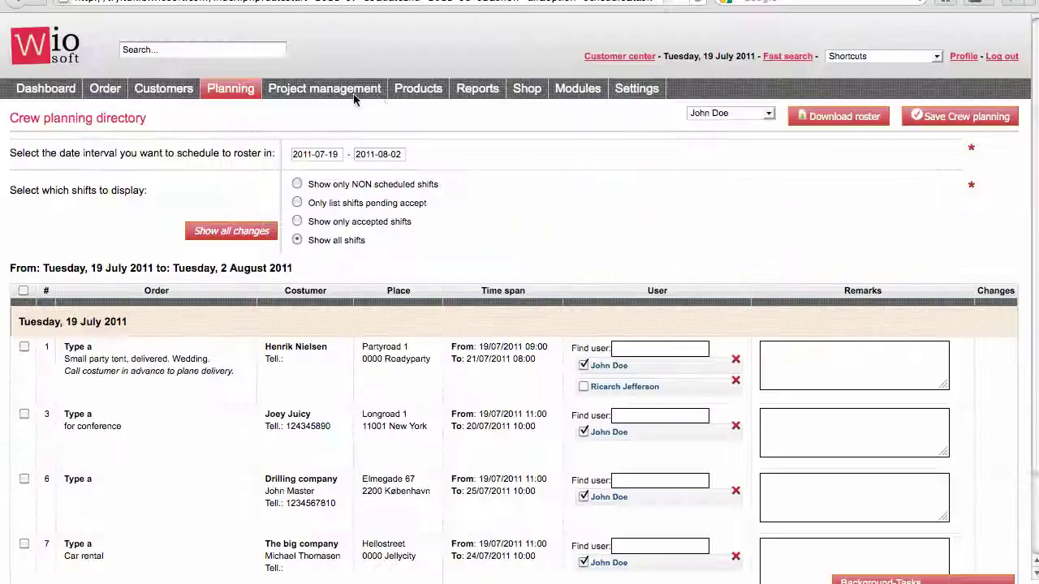
Step: Open the Drilling company customer record, examine its customer, delivery, discount and note fields, and view its previous orders
{"action": "mouse_move", "coordinate": [173, 98]}
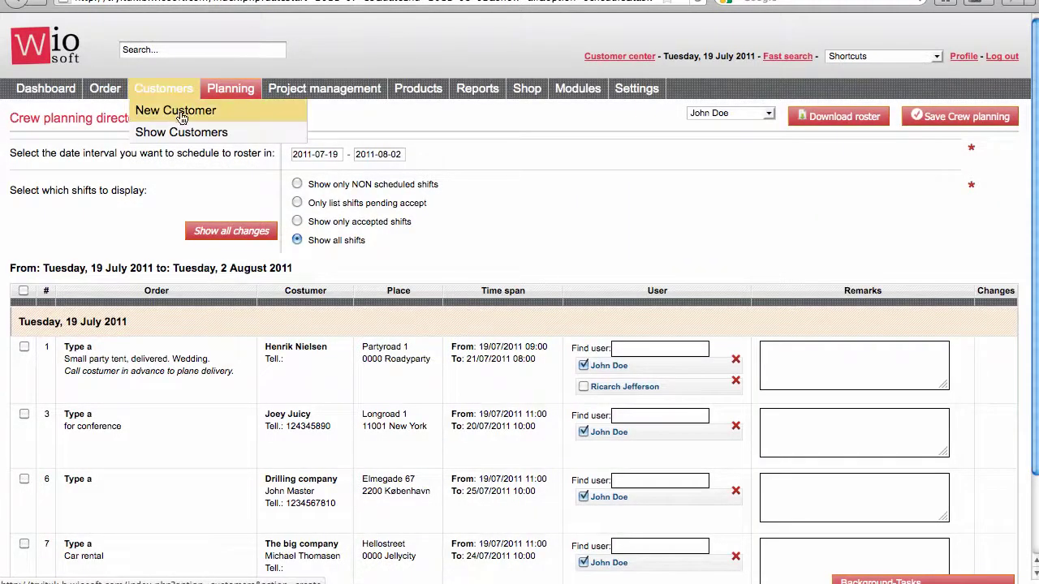
{"action": "left_click", "coordinate": [175, 132]}
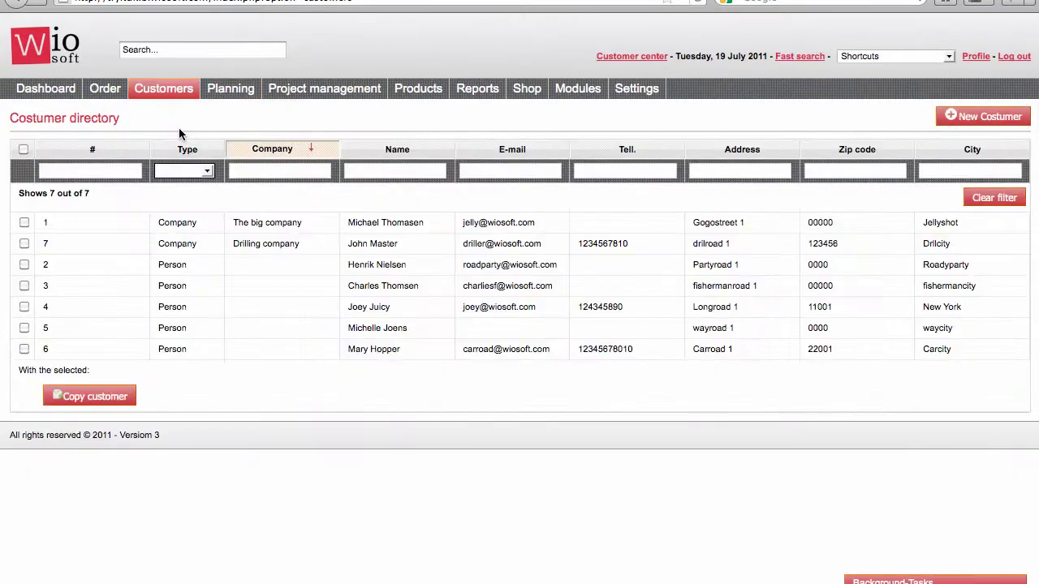
{"action": "left_click", "coordinate": [390, 243]}
{"action": "scroll", "coordinate": [549, 269], "scroll_direction": "down", "scroll_amount": 1}
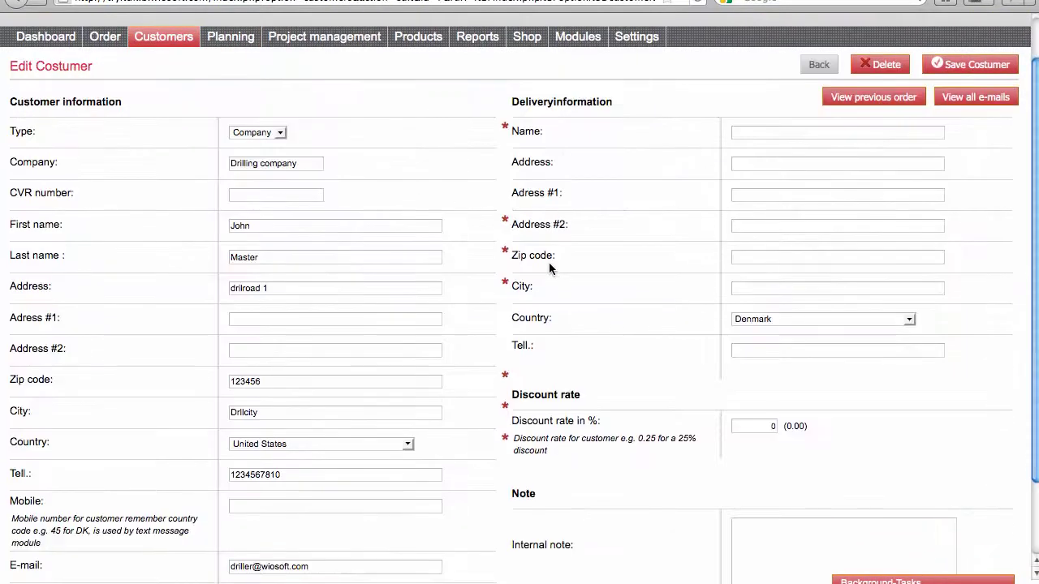
{"action": "scroll", "coordinate": [320, 280], "scroll_direction": "down", "scroll_amount": 2}
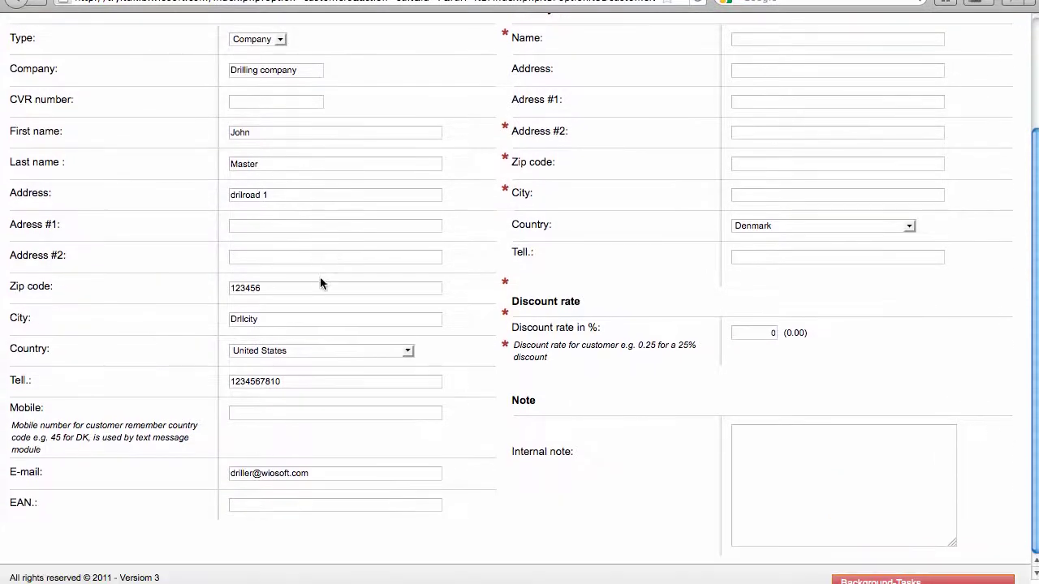
{"action": "scroll", "coordinate": [332, 278], "scroll_direction": "up", "scroll_amount": 3}
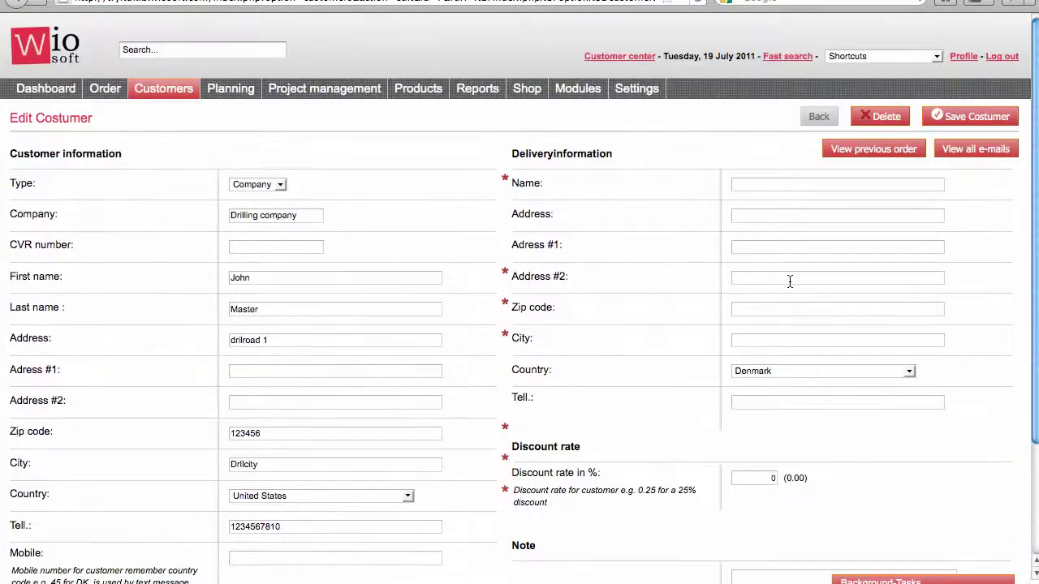
{"action": "scroll", "coordinate": [790, 281], "scroll_direction": "down", "scroll_amount": 3}
{"action": "left_click", "coordinate": [770, 437]}
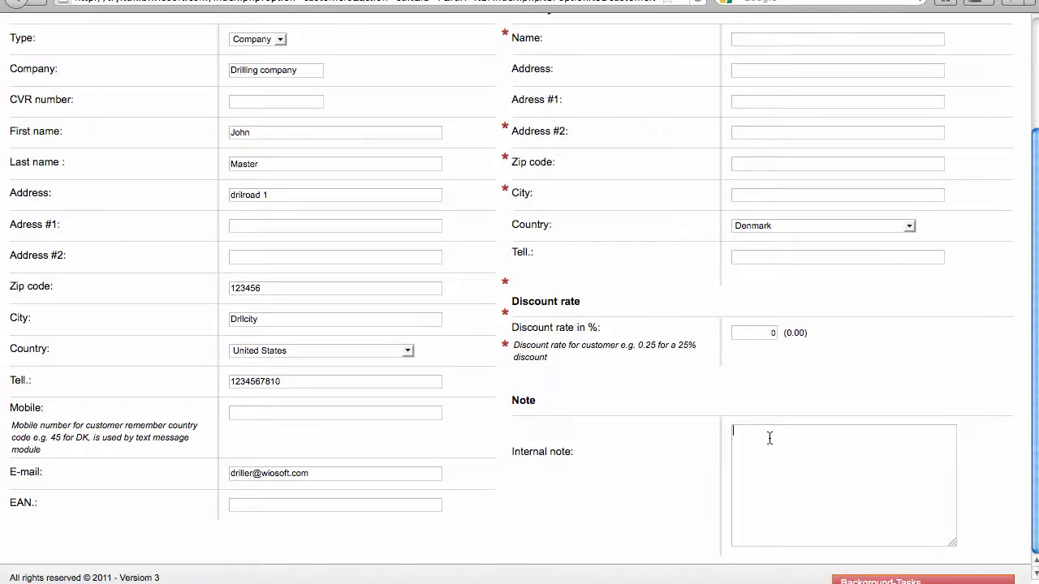
{"action": "scroll", "coordinate": [779, 430], "scroll_direction": "up", "scroll_amount": 3}
{"action": "left_click", "coordinate": [873, 154]}
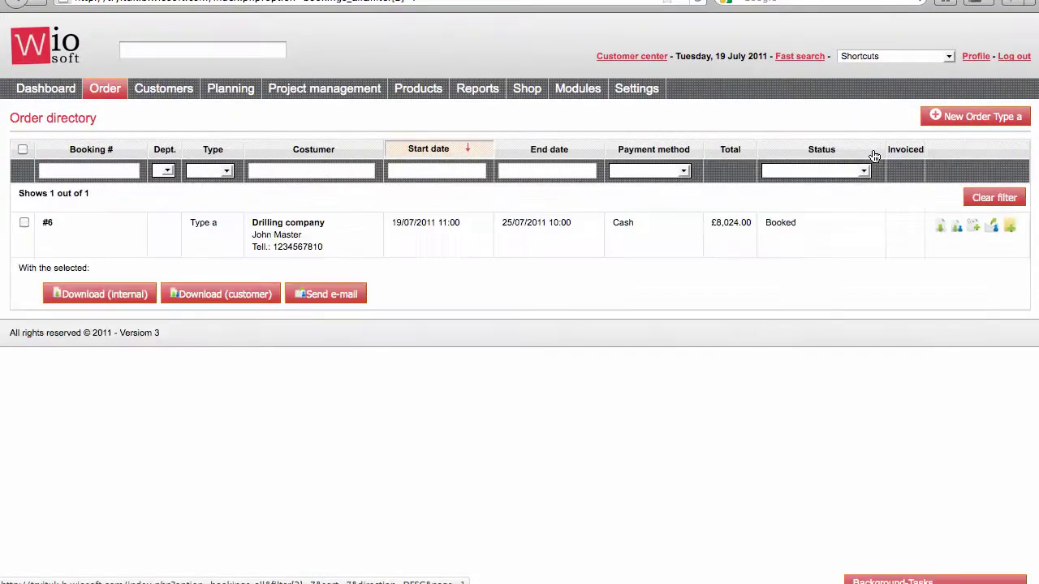
{"action": "left_click", "coordinate": [975, 232]}
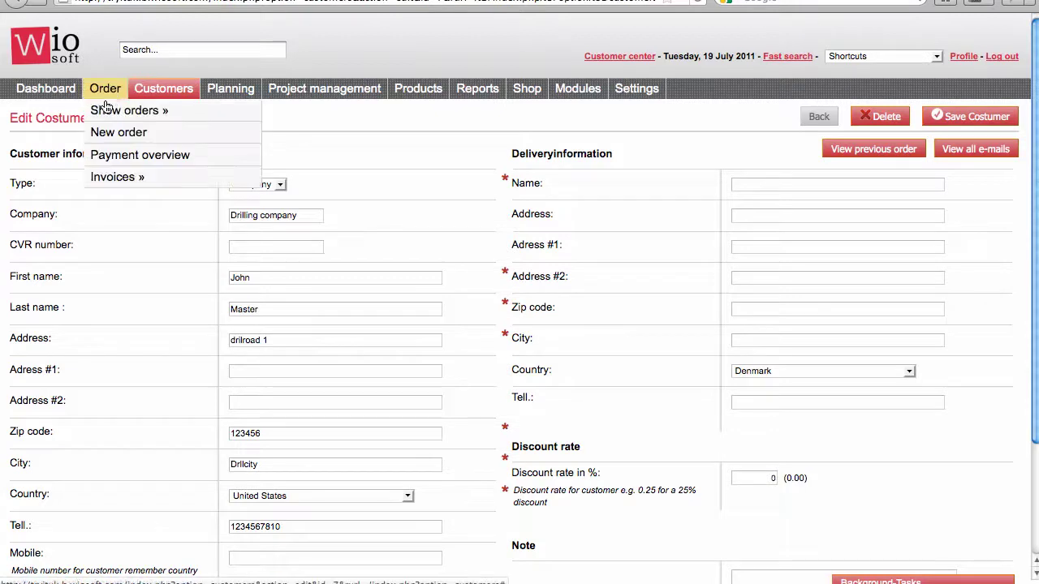
Step: List the orders that are in progress
{"action": "mouse_move", "coordinate": [105, 113]}
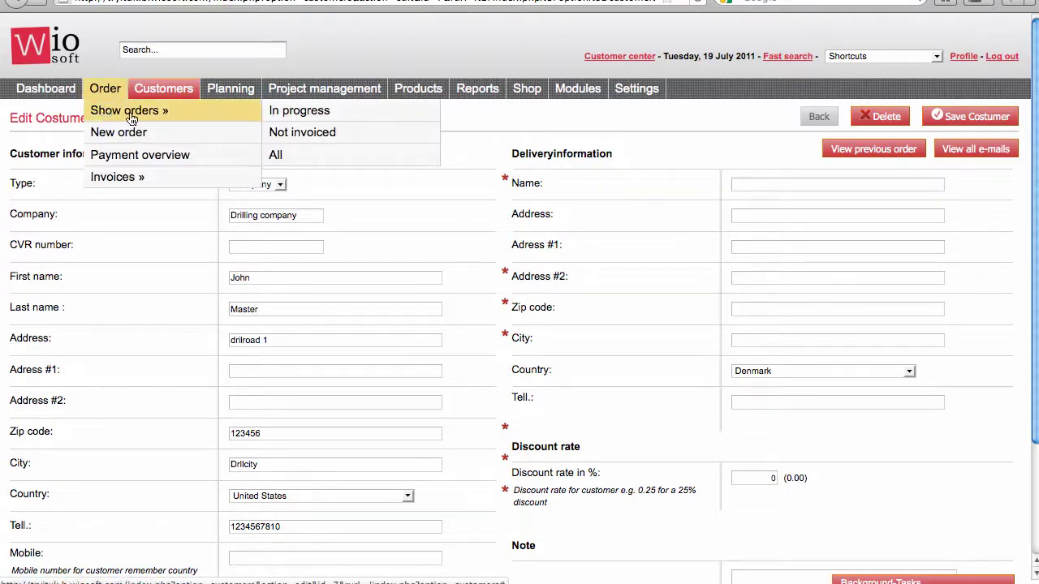
{"action": "left_click", "coordinate": [300, 124]}
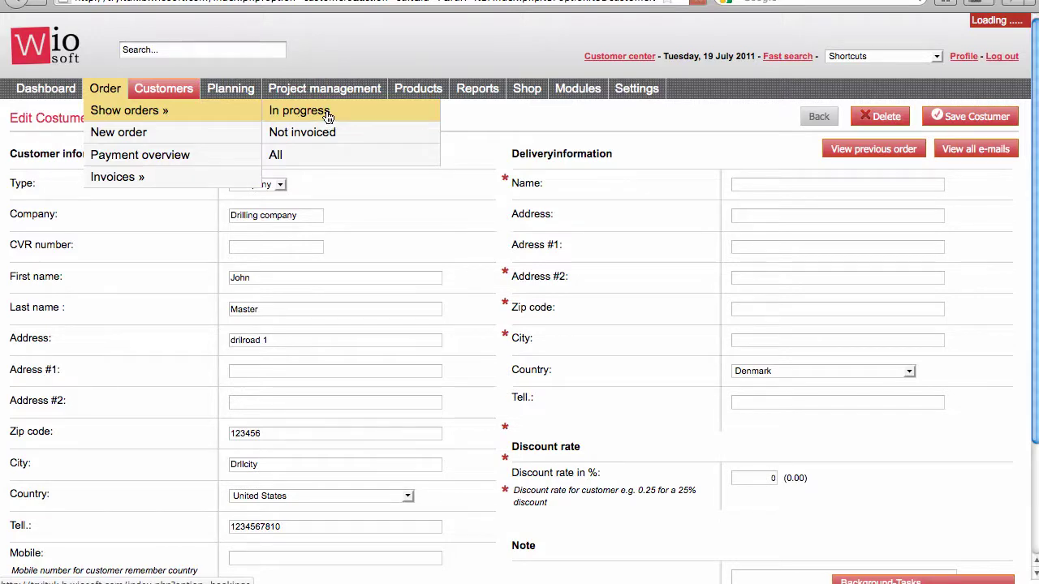
{"action": "left_click", "coordinate": [328, 117]}
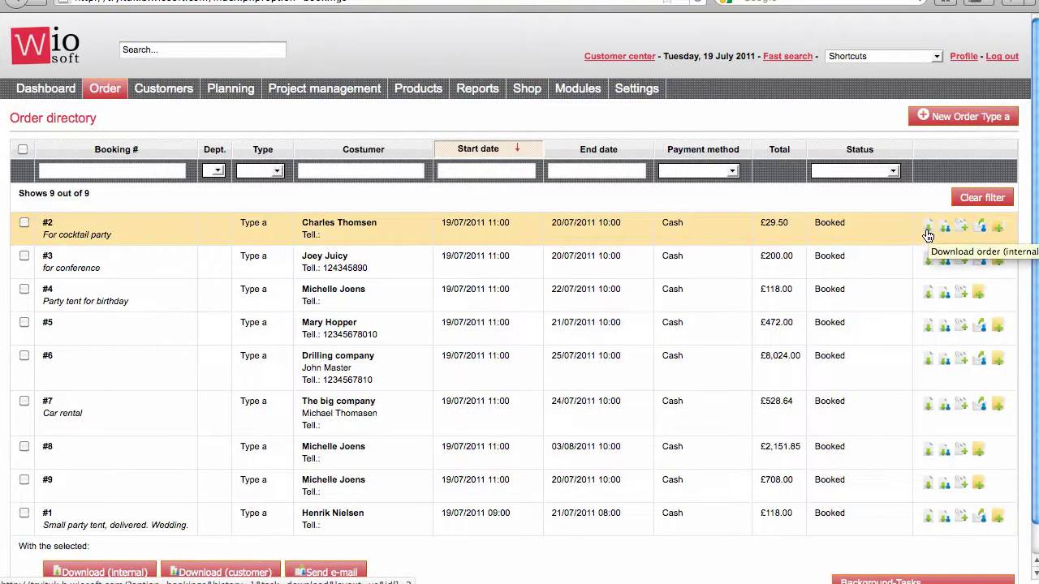
Step: Download the internal version of the cocktail party order, read through the PDF and close it
{"action": "left_click", "coordinate": [928, 231]}
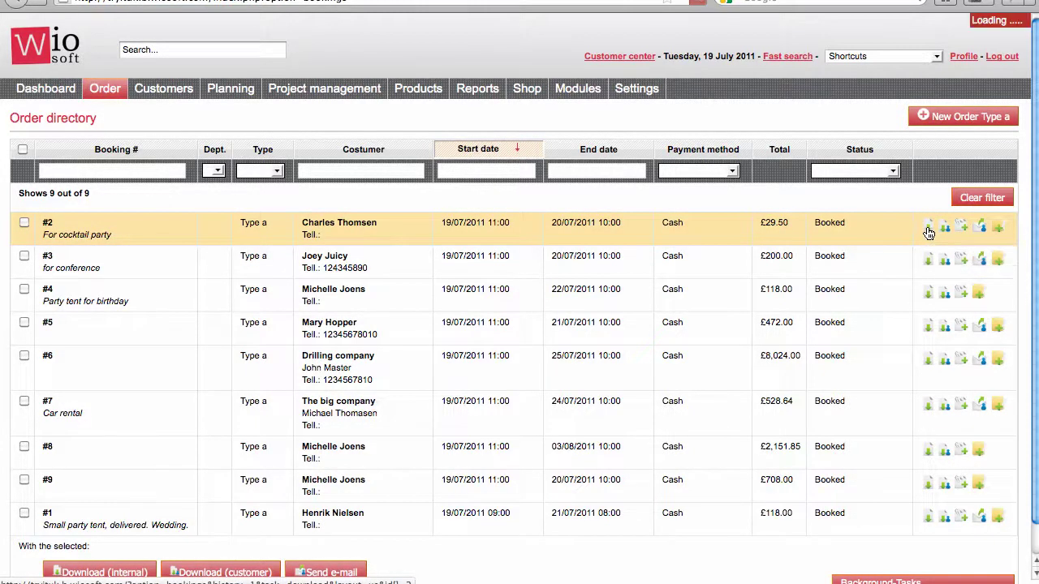
{"action": "left_click", "coordinate": [948, 422]}
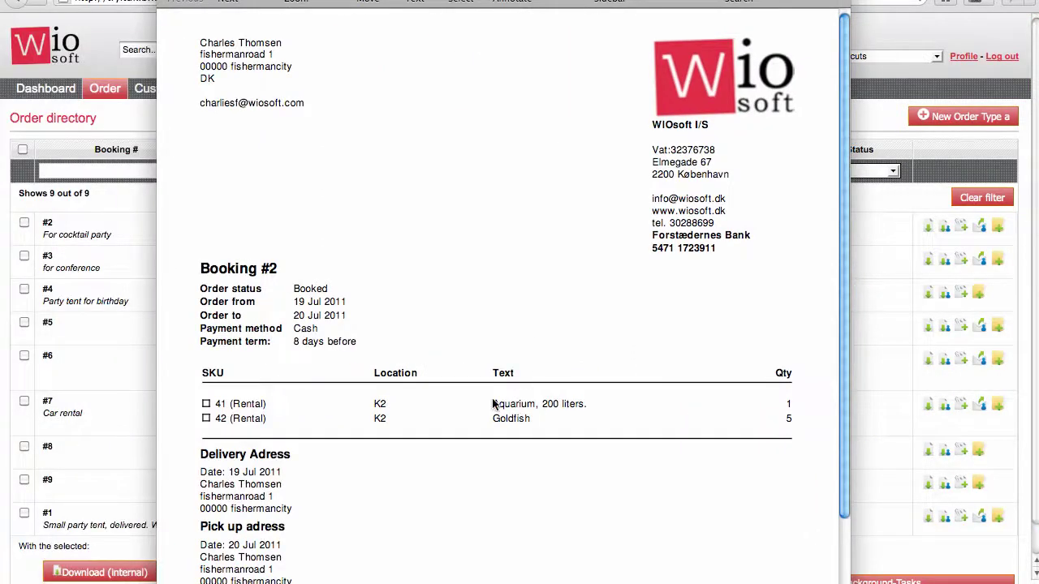
{"action": "scroll", "coordinate": [454, 400], "scroll_direction": "down", "scroll_amount": 1}
{"action": "scroll", "coordinate": [203, 398], "scroll_direction": "up", "scroll_amount": 1}
{"action": "scroll", "coordinate": [348, 317], "scroll_direction": "down", "scroll_amount": 10}
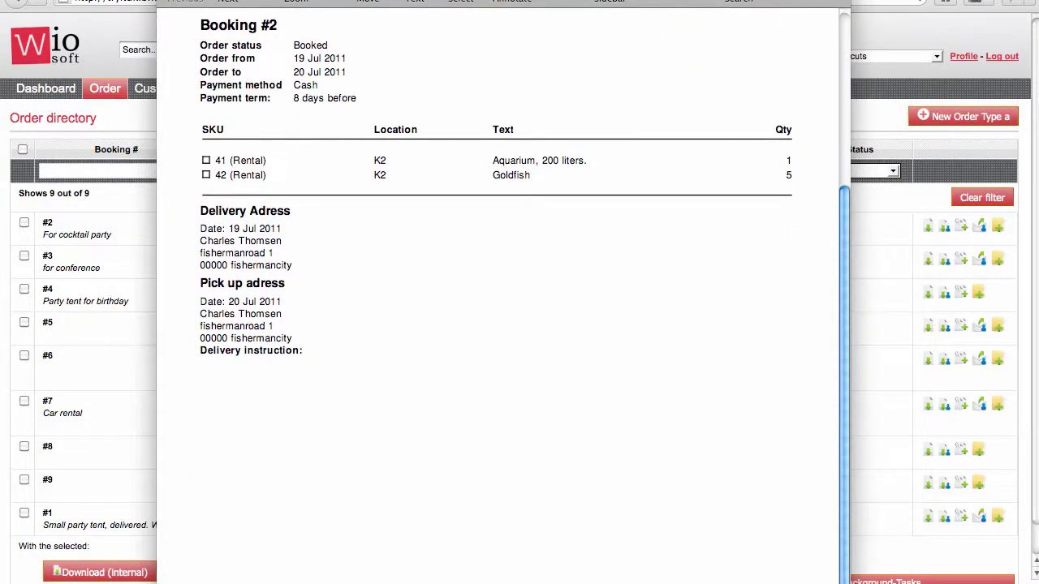
{"action": "key", "text": "super+w"}
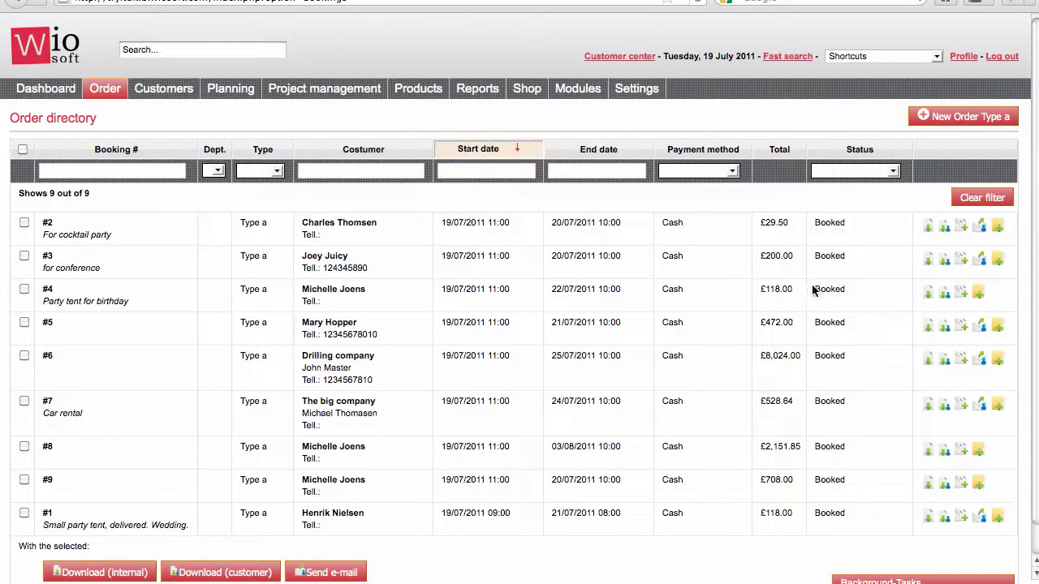
Step: Download the customer version of the cocktail party order, examine its prices and signature section, and close the PDF
{"action": "left_click", "coordinate": [944, 230]}
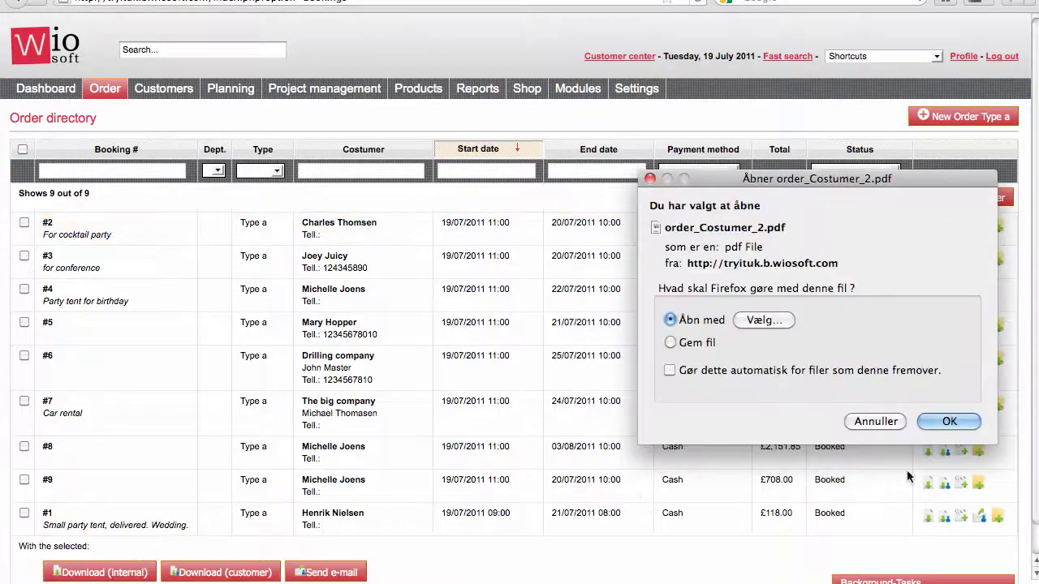
{"action": "left_click", "coordinate": [950, 420]}
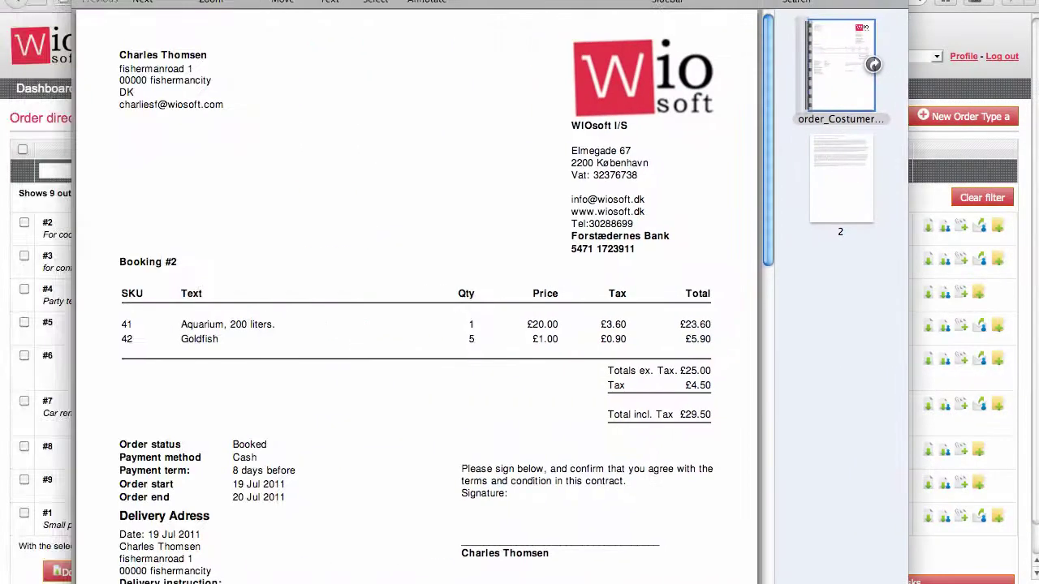
{"action": "scroll", "coordinate": [362, 227], "scroll_direction": "down", "scroll_amount": 5}
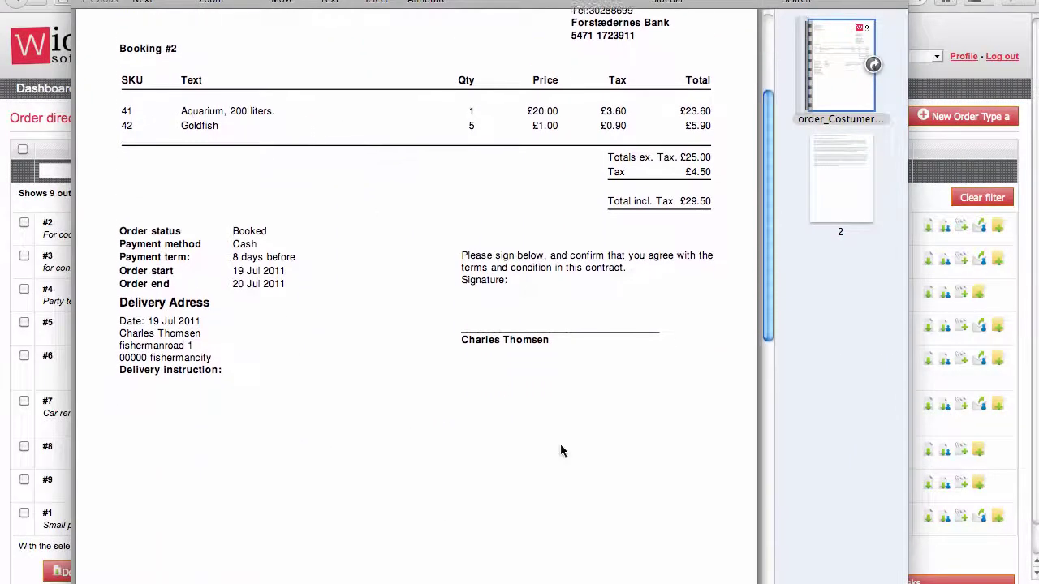
{"action": "scroll", "coordinate": [455, 366], "scroll_direction": "up", "scroll_amount": 1}
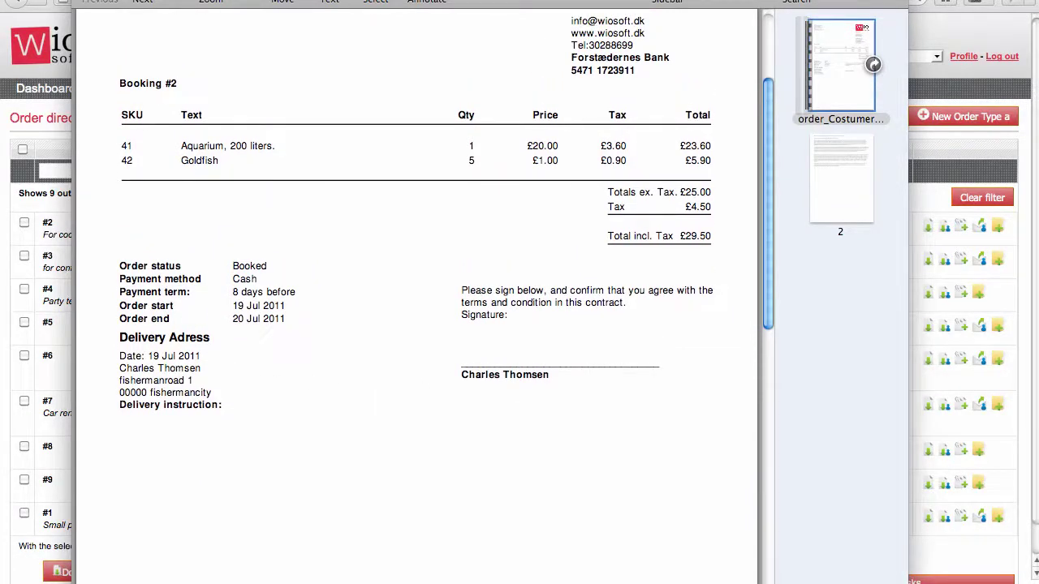
{"action": "key", "text": "super+w"}
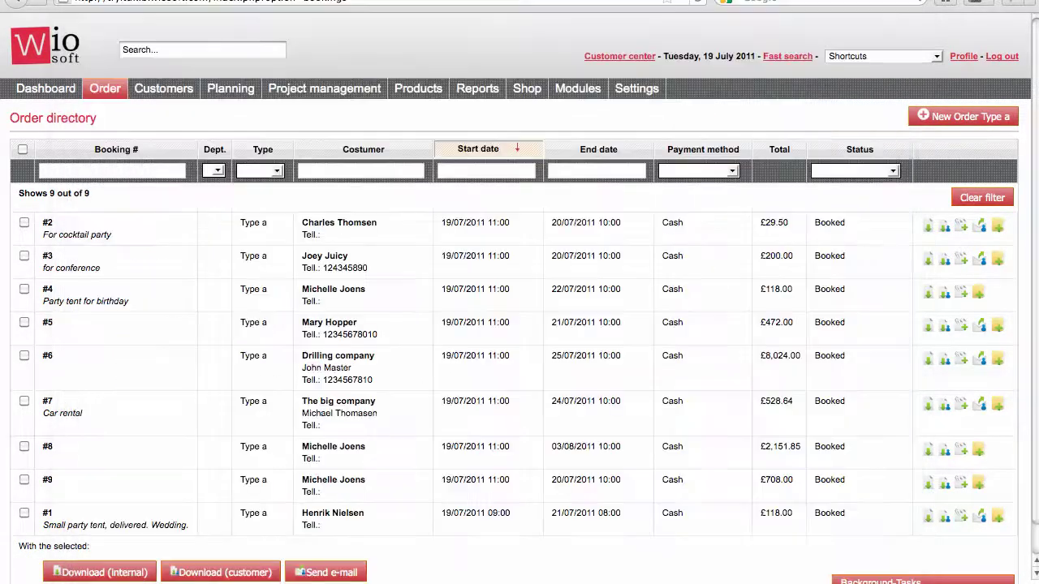
Step: Send the customer of the cocktail party order an e-mail based on the "Order recieved" template
{"action": "left_click", "coordinate": [981, 229]}
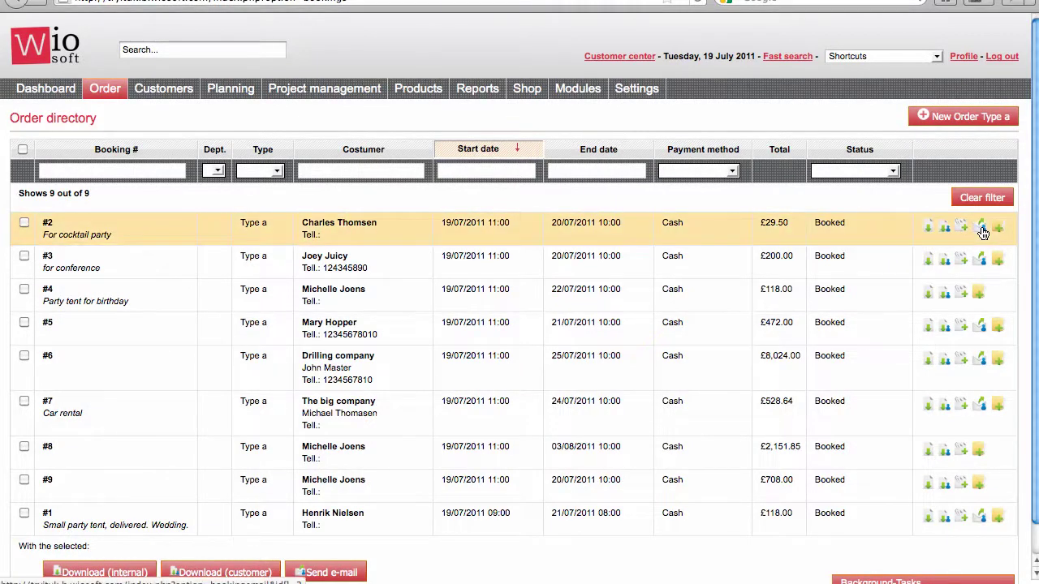
{"action": "left_click", "coordinate": [981, 232]}
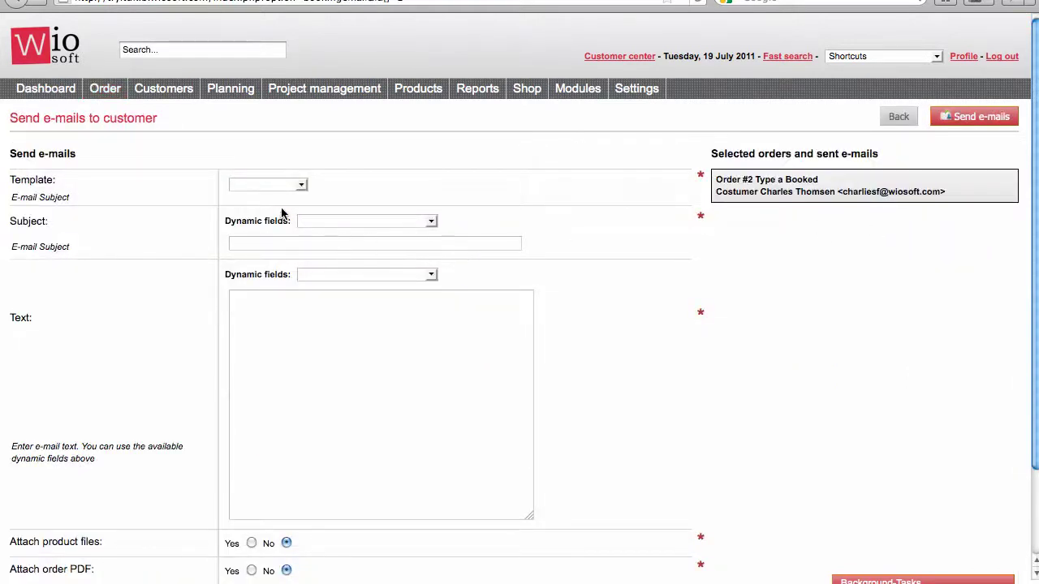
{"action": "left_click", "coordinate": [280, 185]}
{"action": "left_click", "coordinate": [269, 208]}
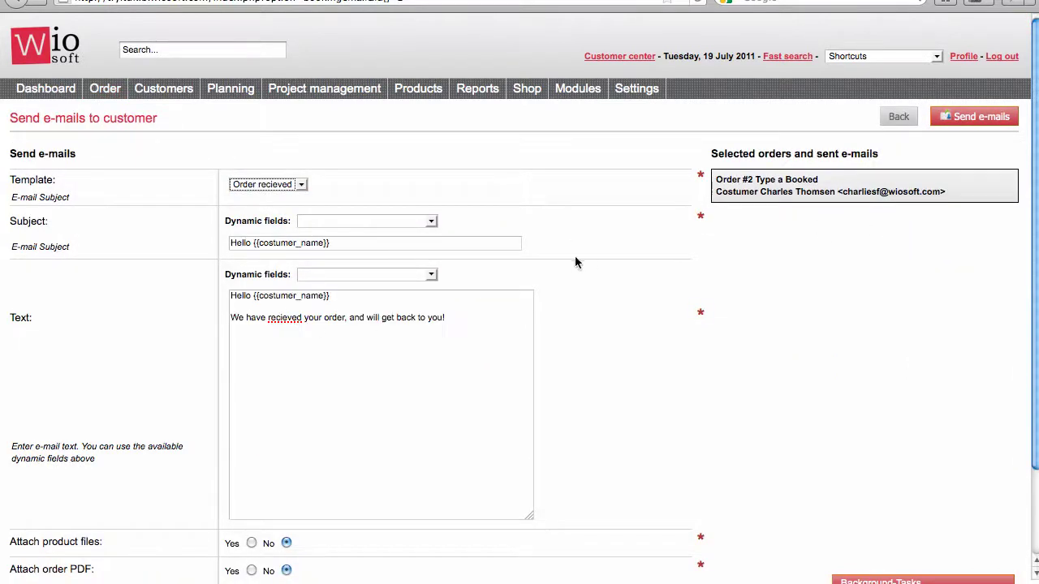
{"action": "left_click", "coordinate": [983, 117]}
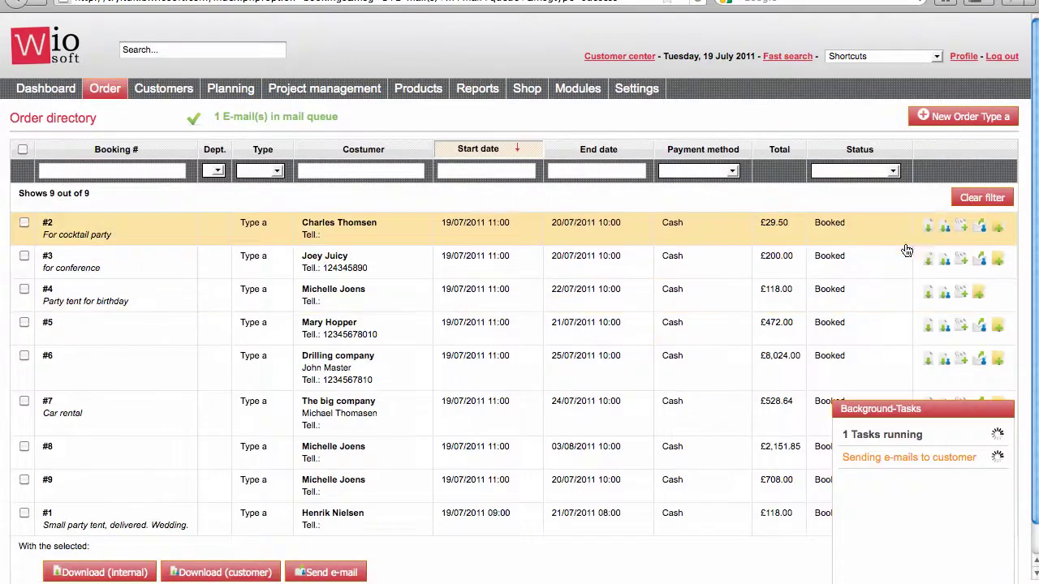
Step: Create and save an invoice for the cocktail party order, keeping the preset invoice and payment due dates
{"action": "left_click", "coordinate": [1000, 234]}
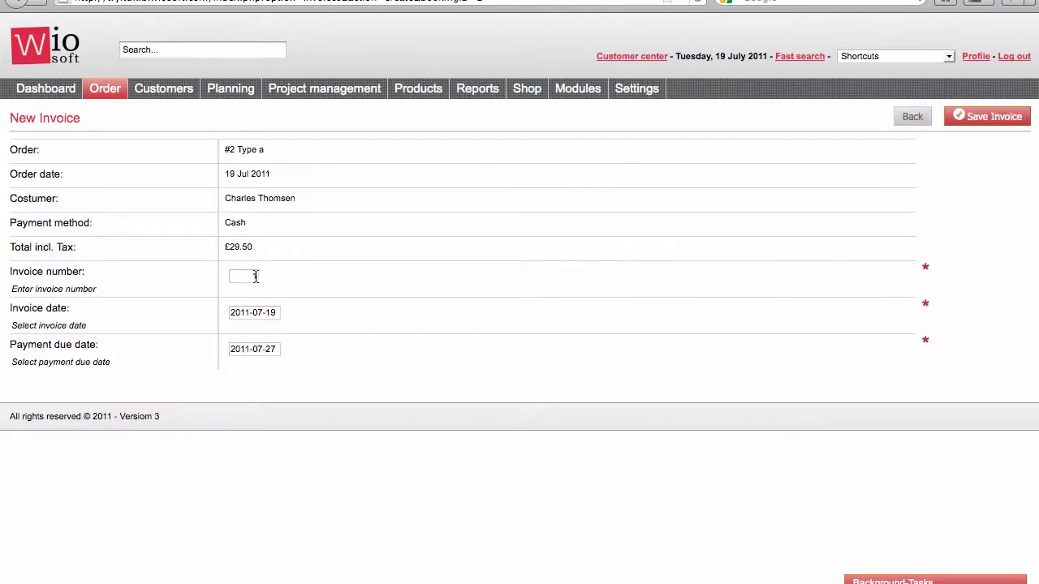
{"action": "left_click", "coordinate": [982, 118]}
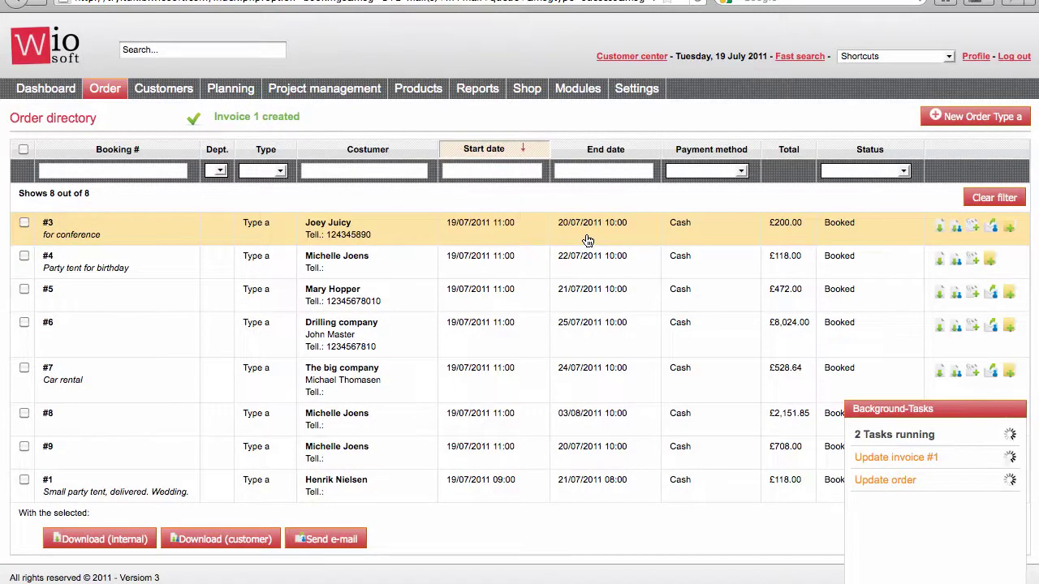
Step: Open the conference order and examine its contract and status options, custom fields, notes and product lines
{"action": "left_click", "coordinate": [530, 239]}
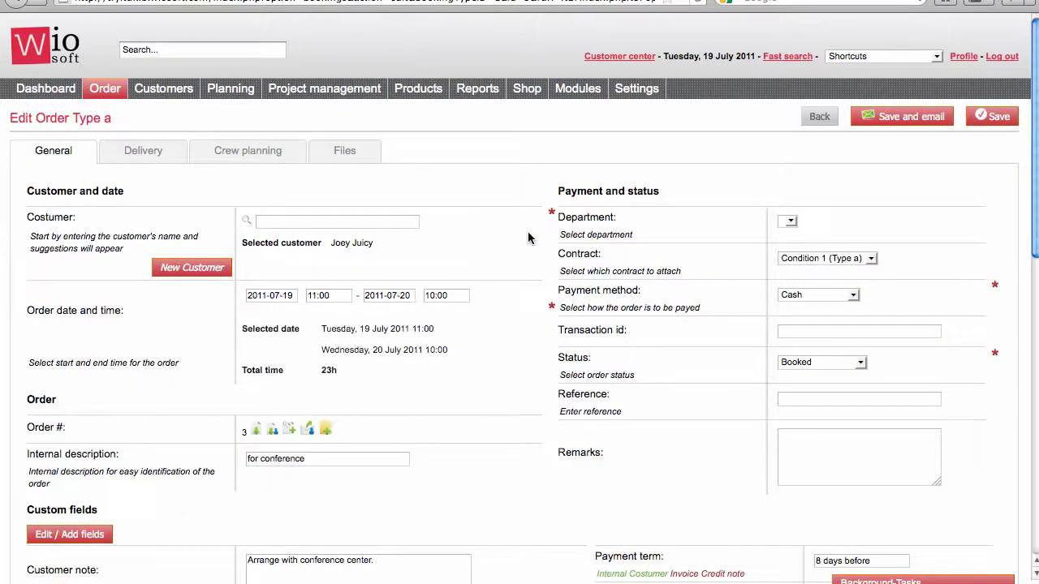
{"action": "scroll", "coordinate": [527, 238], "scroll_direction": "down", "scroll_amount": 1}
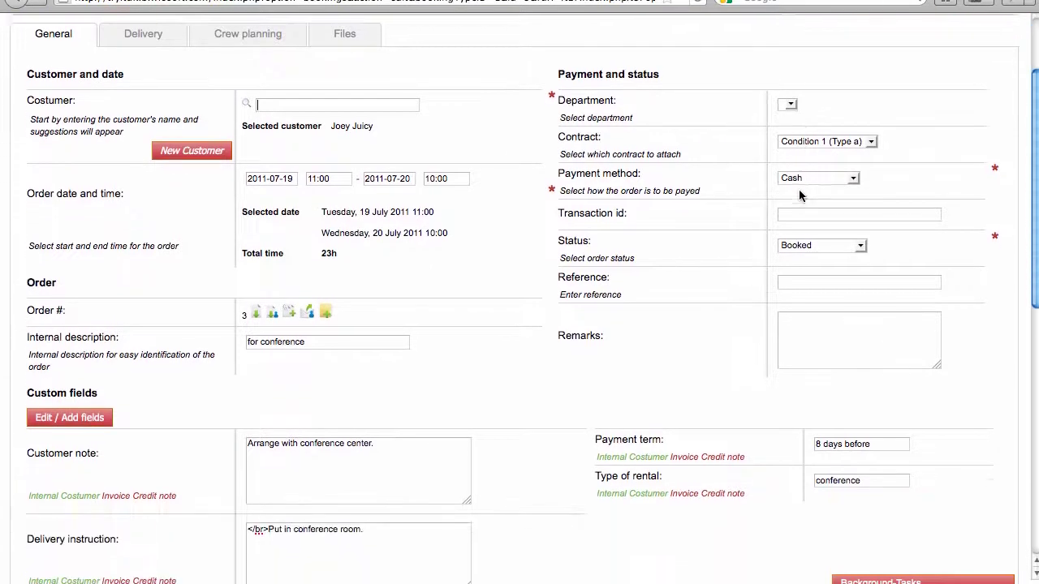
{"action": "left_click", "coordinate": [806, 140]}
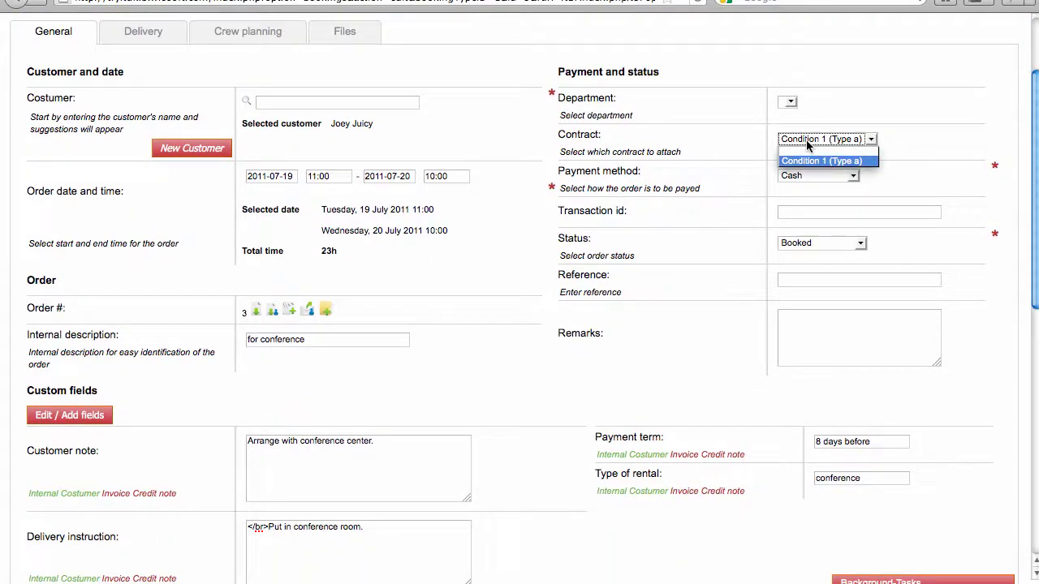
{"action": "left_click", "coordinate": [805, 142]}
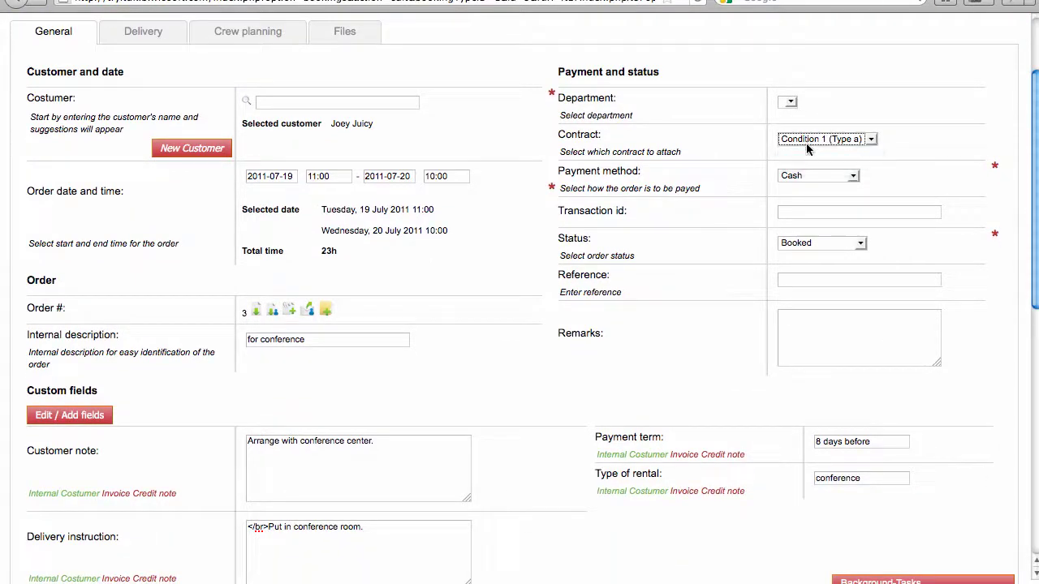
{"action": "scroll", "coordinate": [797, 224], "scroll_direction": "down", "scroll_amount": 1}
{"action": "left_click", "coordinate": [802, 222]}
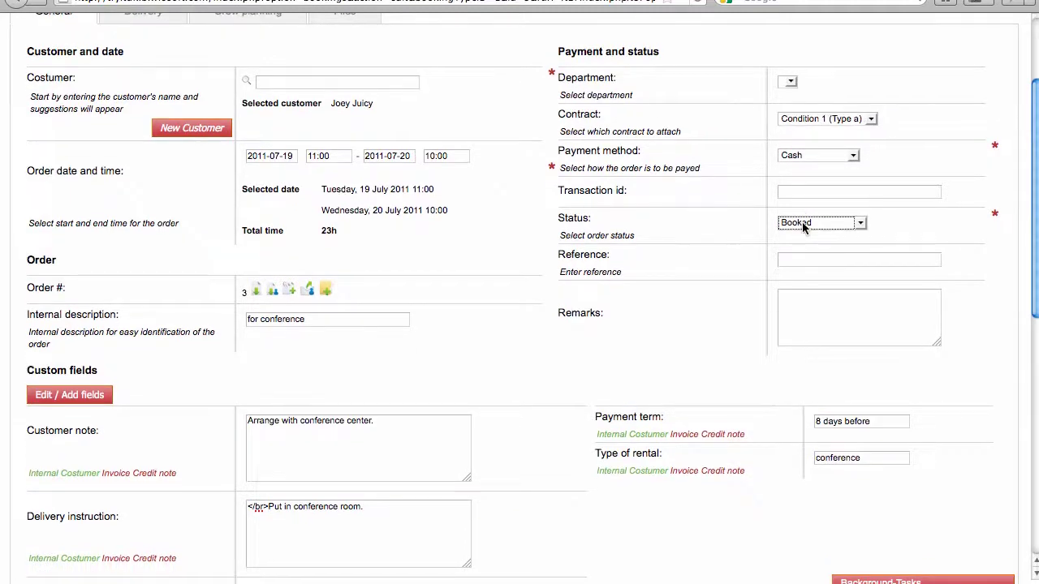
{"action": "left_click", "coordinate": [802, 222]}
{"action": "left_click", "coordinate": [802, 222]}
{"action": "left_click", "coordinate": [635, 246]}
{"action": "scroll", "coordinate": [636, 243], "scroll_direction": "down", "scroll_amount": 5}
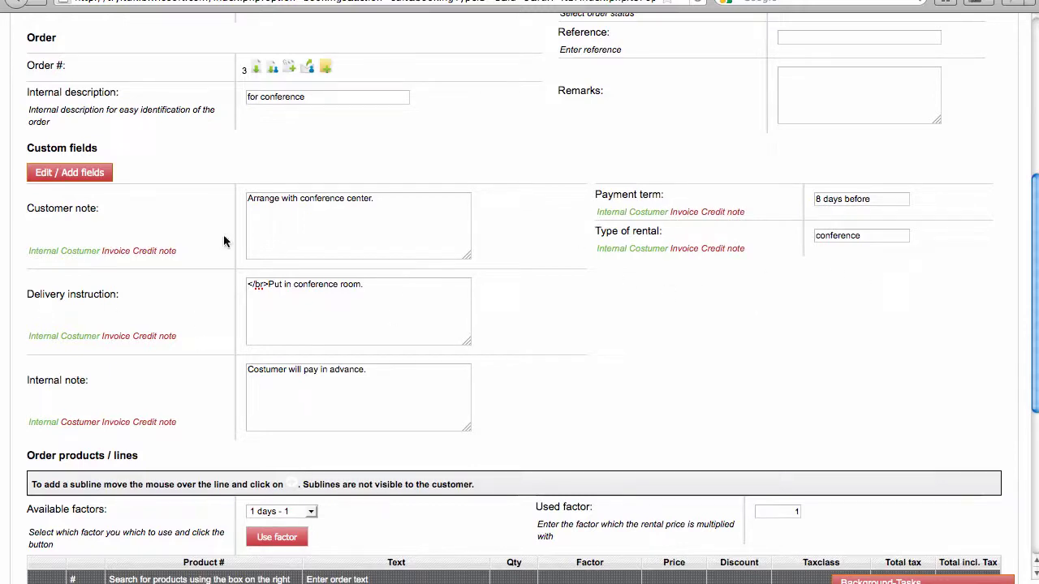
{"action": "scroll", "coordinate": [223, 225], "scroll_direction": "down", "scroll_amount": 4}
{"action": "scroll", "coordinate": [222, 224], "scroll_direction": "down", "scroll_amount": 3}
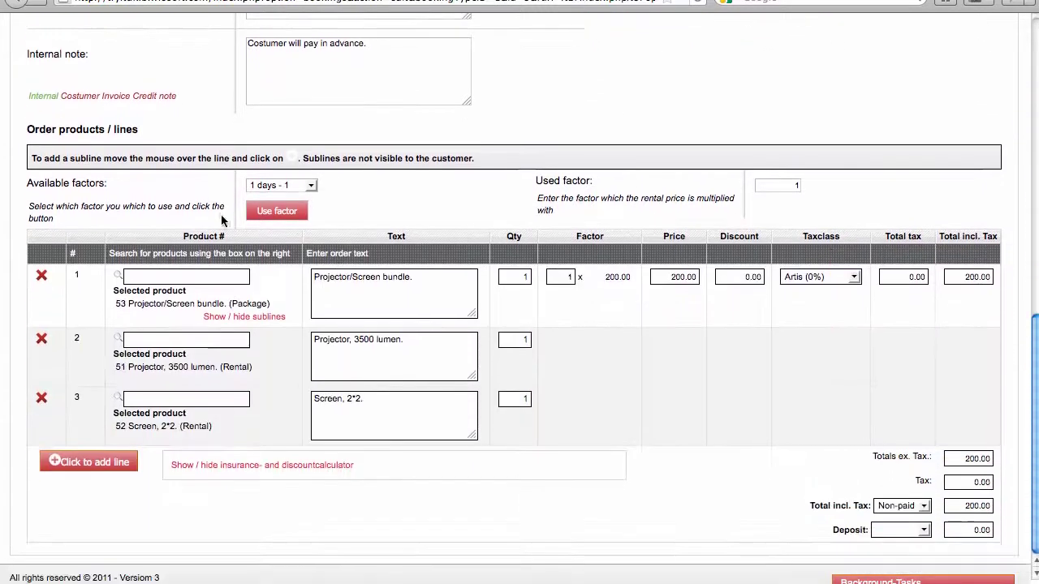
Step: Add a new line to the conference order with the rental product "Party tent, floor"
{"action": "left_click", "coordinate": [116, 461]}
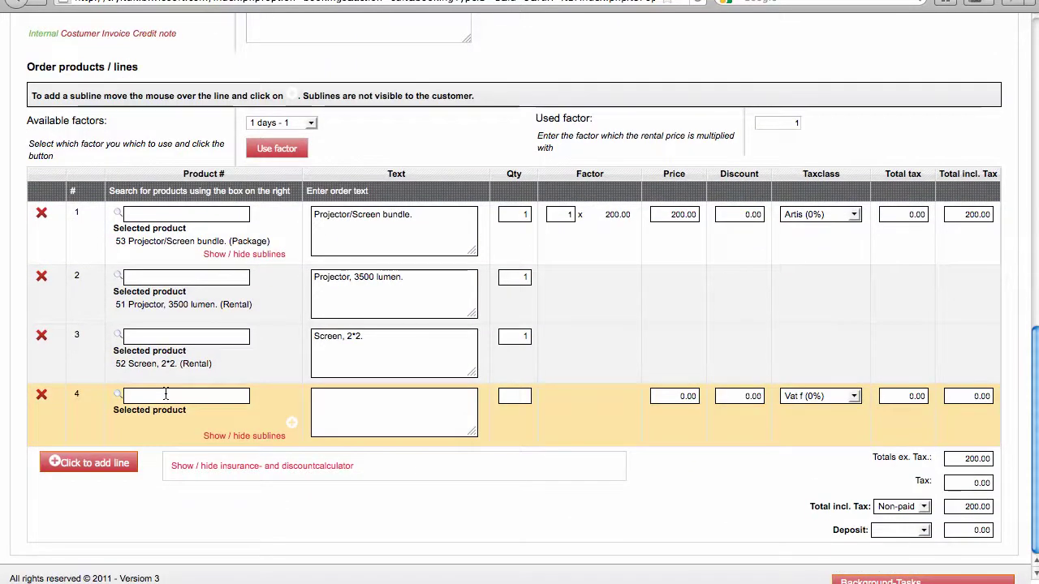
{"action": "type", "text": "tent"}
{"action": "scroll", "coordinate": [213, 436], "scroll_direction": "down", "scroll_amount": 1}
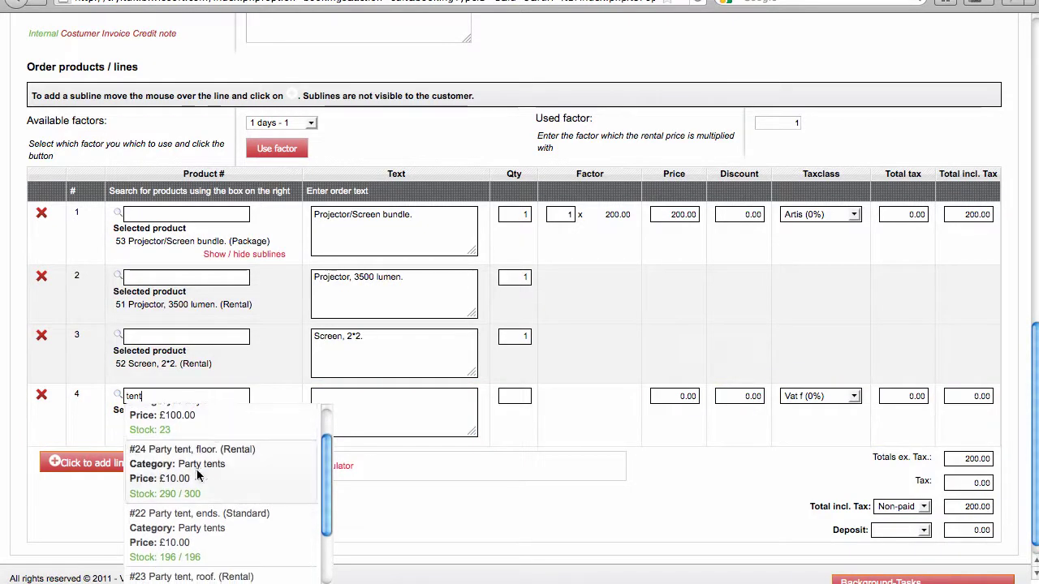
{"action": "left_click", "coordinate": [187, 481]}
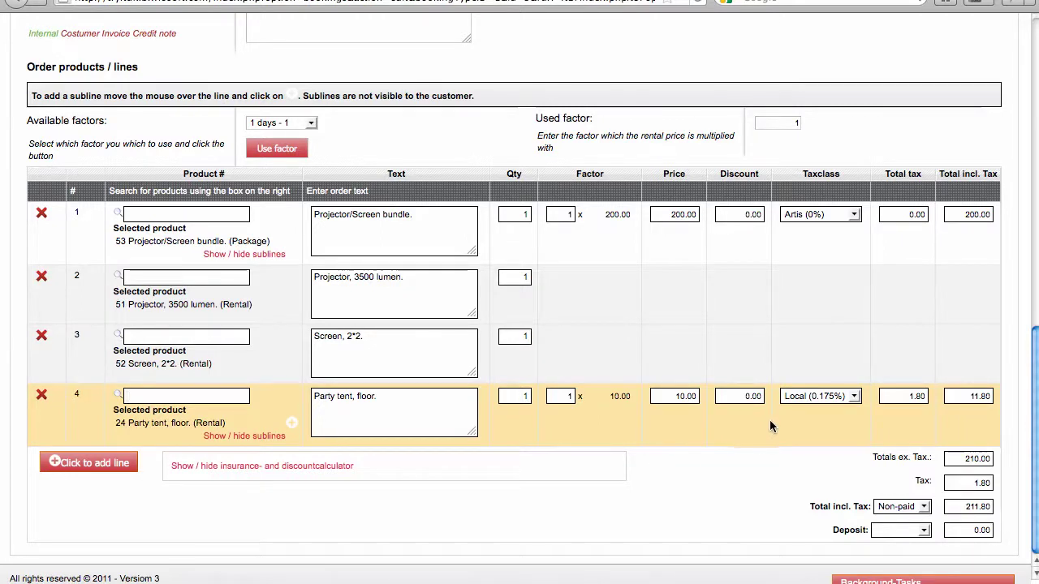
Step: Set the conference order's deposit to 200.00 with the status Paid, and save the order
{"action": "scroll", "coordinate": [770, 420], "scroll_direction": "up", "scroll_amount": 3}
{"action": "scroll", "coordinate": [769, 420], "scroll_direction": "down", "scroll_amount": 3}
{"action": "left_click", "coordinate": [901, 530]}
{"action": "left_click", "coordinate": [885, 564]}
{"action": "left_click", "coordinate": [955, 531]}
{"action": "type", "text": "20"}
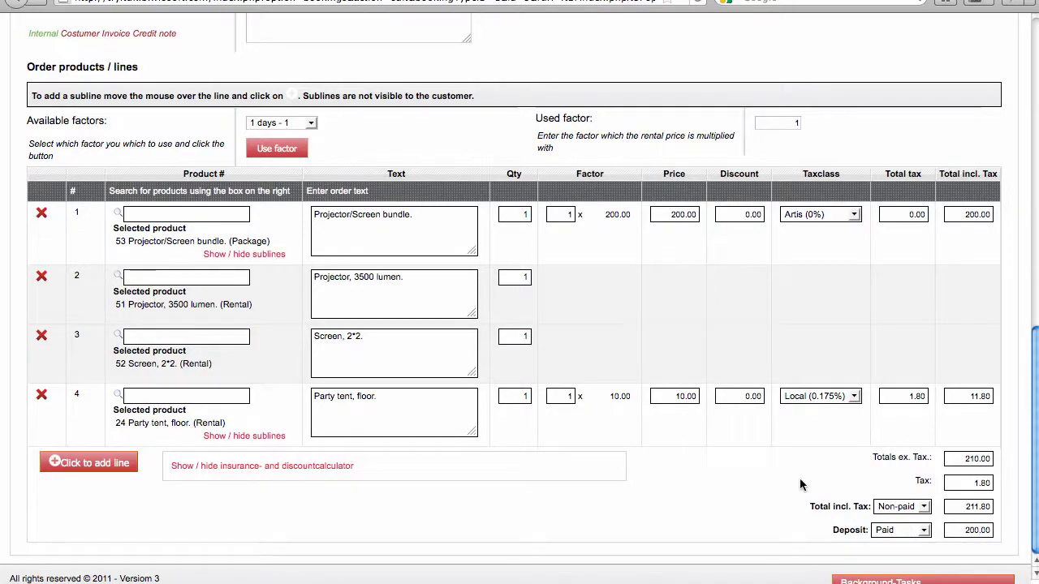
{"action": "scroll", "coordinate": [791, 472], "scroll_direction": "up", "scroll_amount": 5}
{"action": "scroll", "coordinate": [795, 476], "scroll_direction": "up", "scroll_amount": 1}
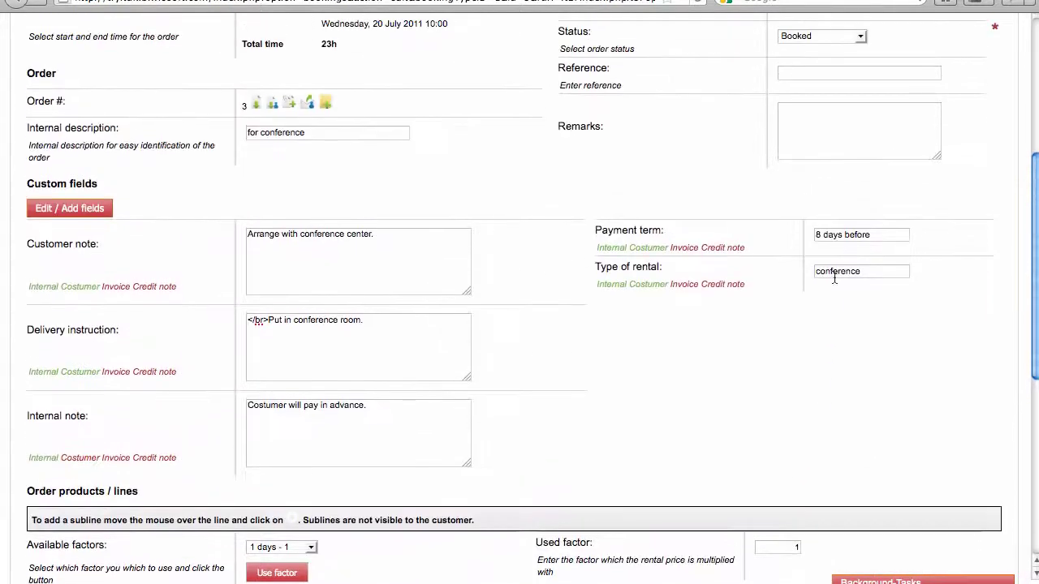
{"action": "scroll", "coordinate": [836, 268], "scroll_direction": "up", "scroll_amount": 5}
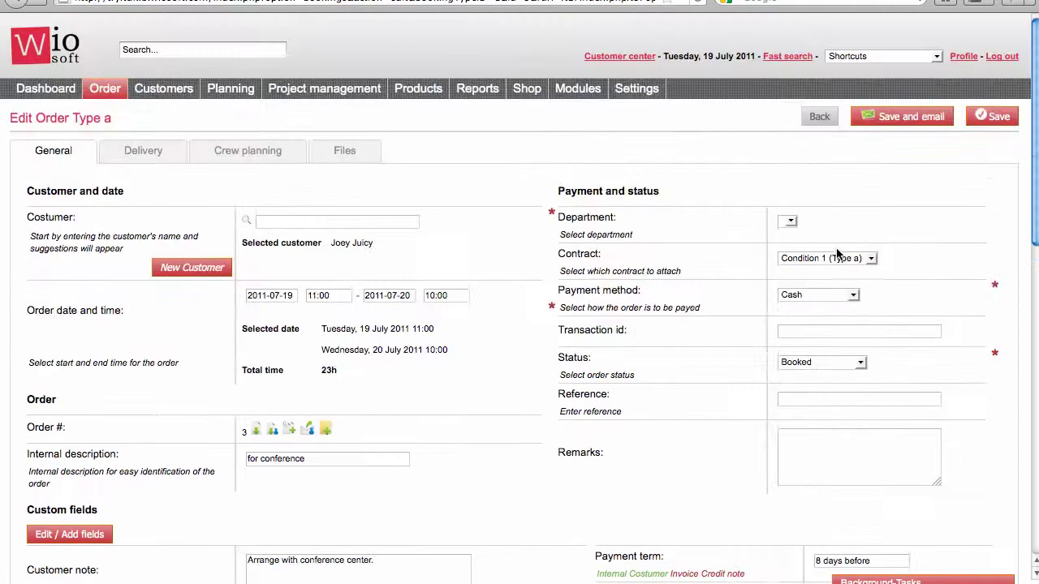
{"action": "left_click", "coordinate": [996, 117]}
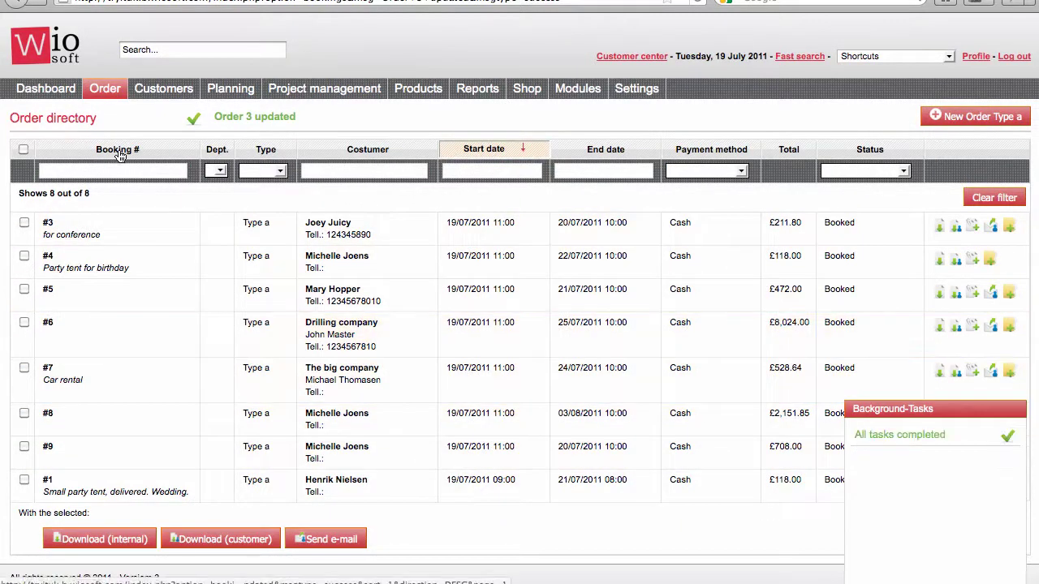
Step: Sort the orders by booking number, open the customer PDF of the conference order, check its party tent line and deposit, and close it
{"action": "left_click", "coordinate": [117, 152]}
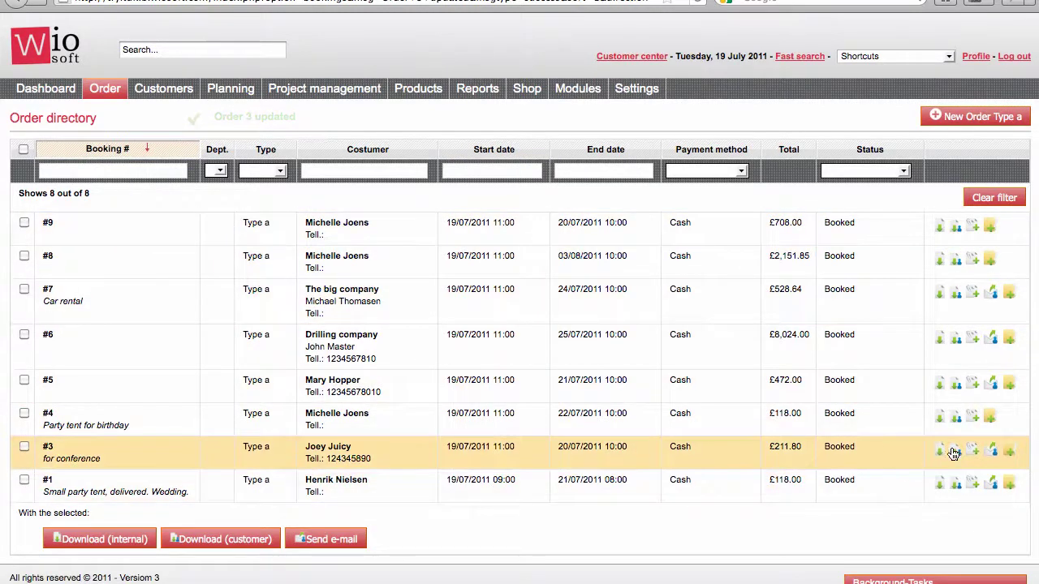
{"action": "left_click", "coordinate": [958, 454]}
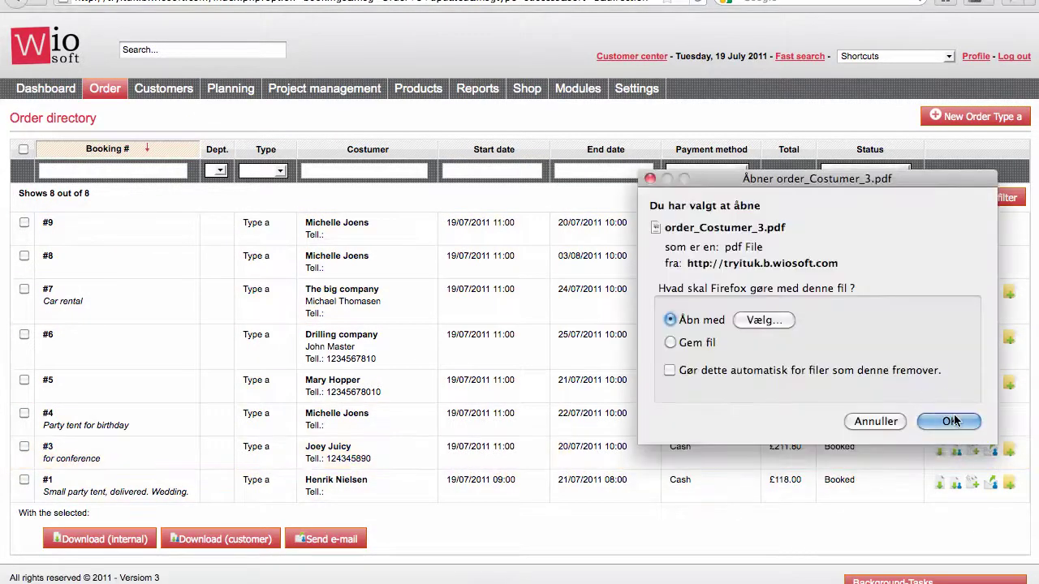
{"action": "left_click", "coordinate": [1004, 519]}
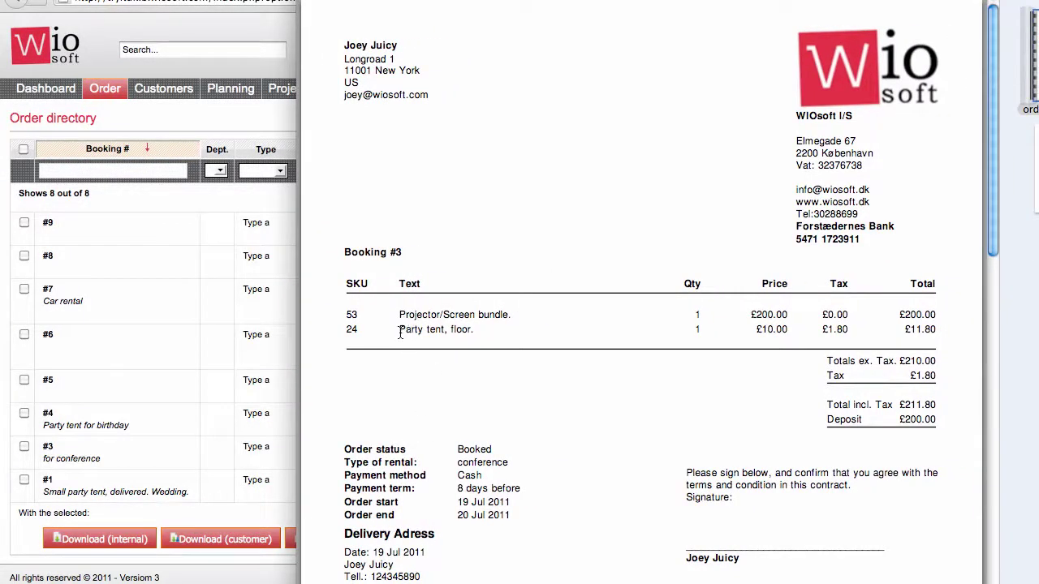
{"action": "left_click_drag", "start_coordinate": [400, 333], "coordinate": [511, 332]}
{"action": "left_click_drag", "start_coordinate": [847, 421], "coordinate": [966, 426]}
{"action": "left_click", "coordinate": [954, 427]}
{"action": "key", "text": "Escape"}
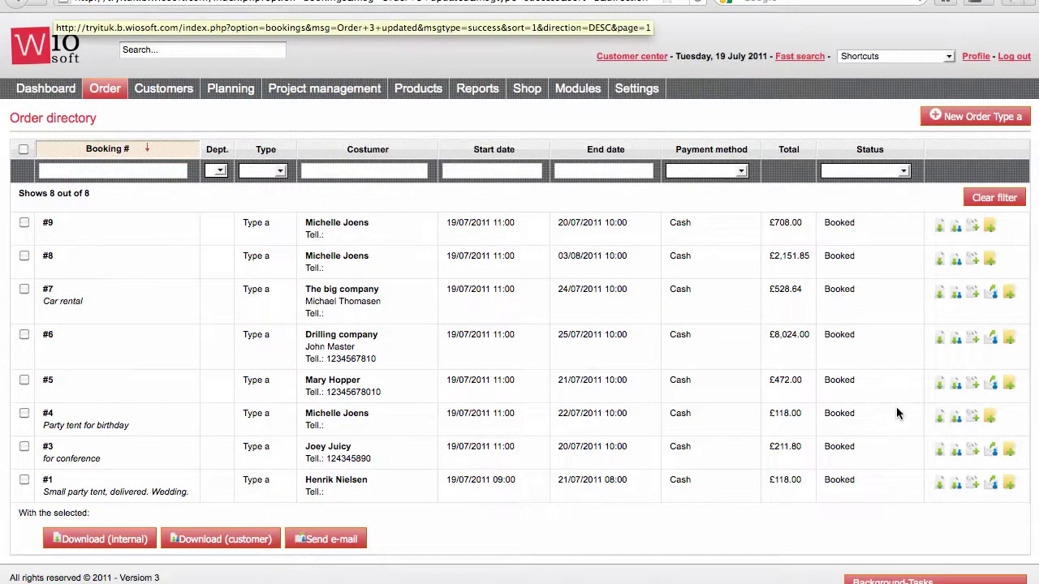
Step: Reopen the conference order and look through its delivery details, crew planning with the linked roster, and files
{"action": "left_click", "coordinate": [531, 454]}
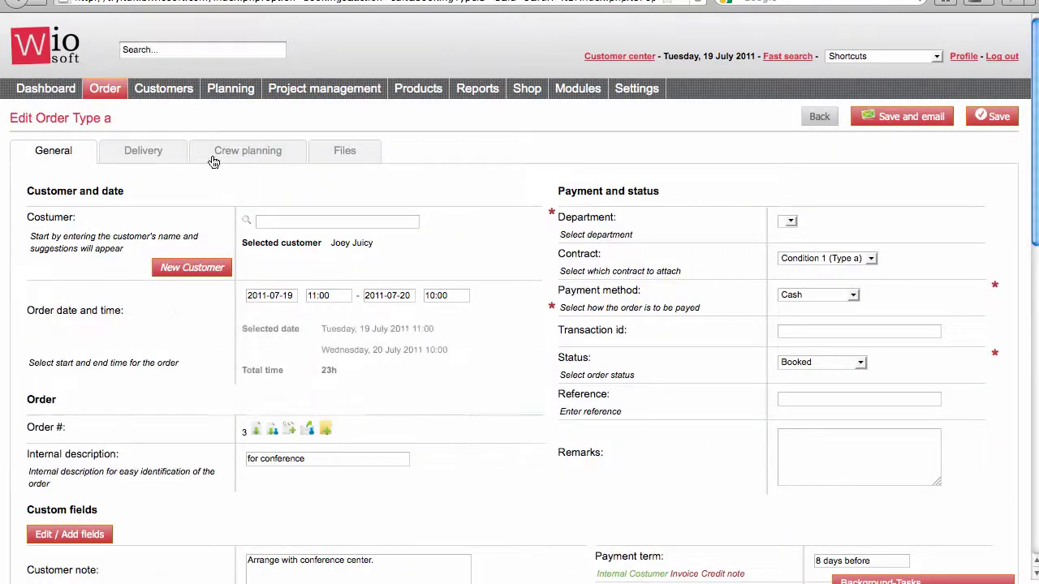
{"action": "left_click", "coordinate": [134, 153]}
{"action": "scroll", "coordinate": [194, 276], "scroll_direction": "down", "scroll_amount": 1}
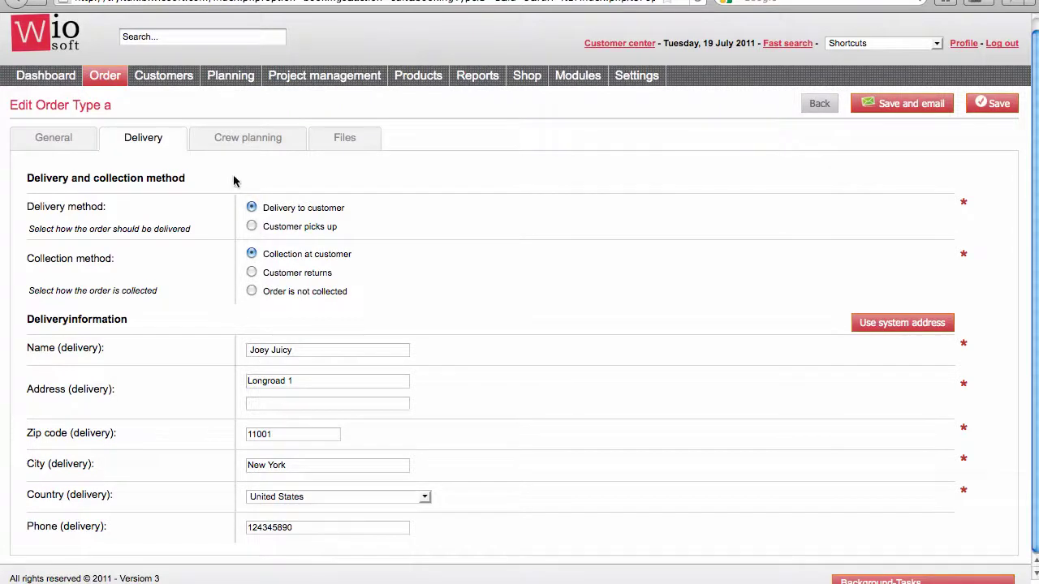
{"action": "left_click", "coordinate": [224, 145]}
{"action": "left_click", "coordinate": [318, 218]}
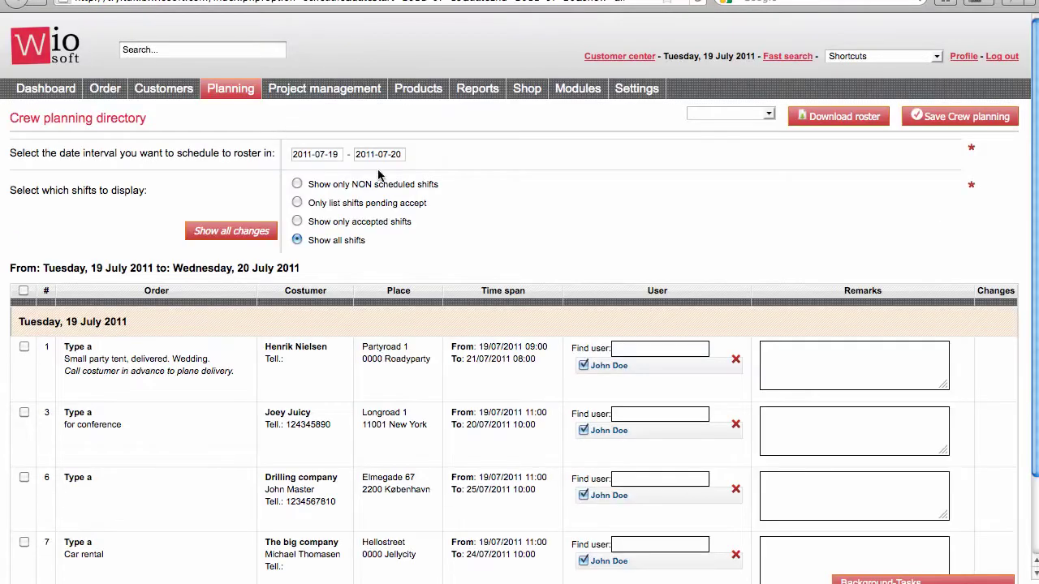
{"action": "key", "text": "super+bracketleft"}
{"action": "mouse_move", "coordinate": [392, 211]}
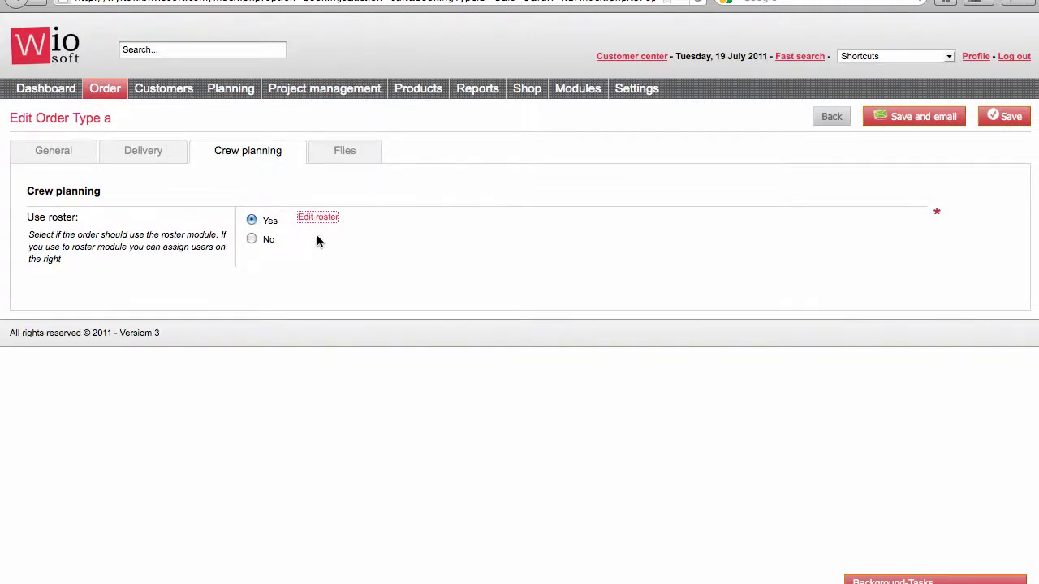
{"action": "left_click", "coordinate": [349, 154]}
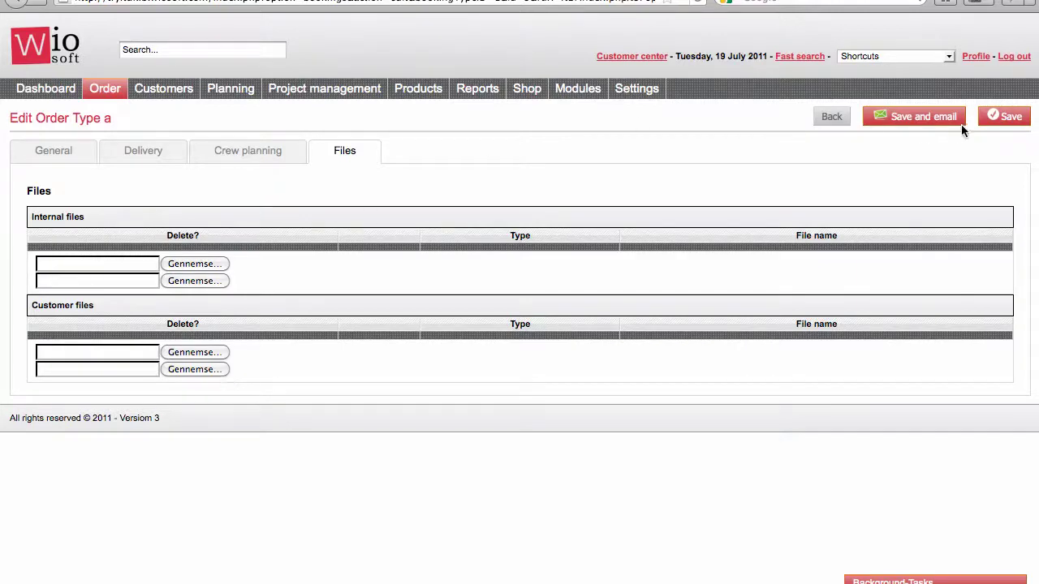
{"action": "left_click", "coordinate": [52, 150]}
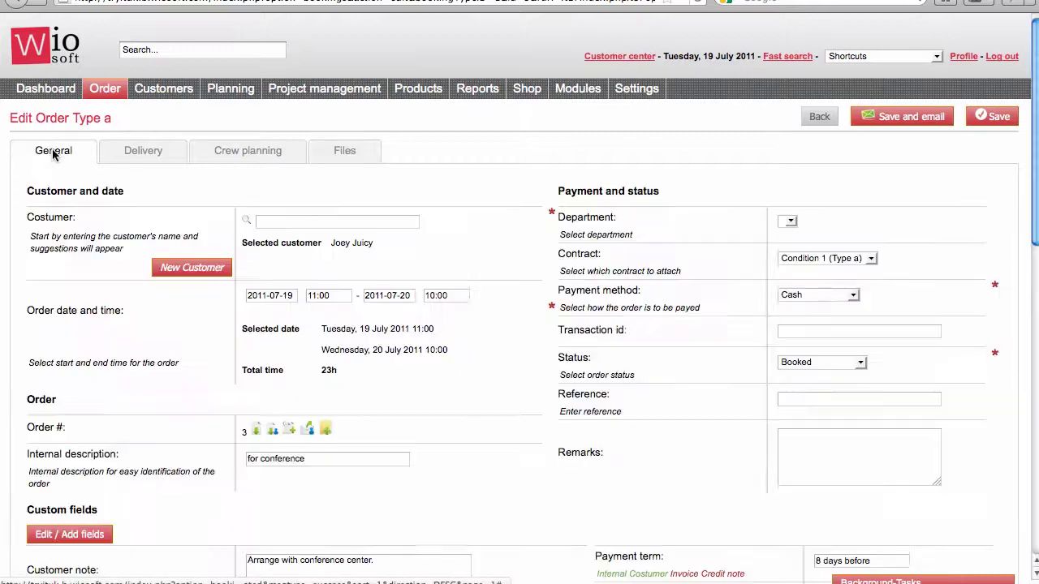
Step: Save the conference order, prepare a customer e-mail from the "Order recieved" template, and leave without sending it
{"action": "left_click", "coordinate": [944, 114]}
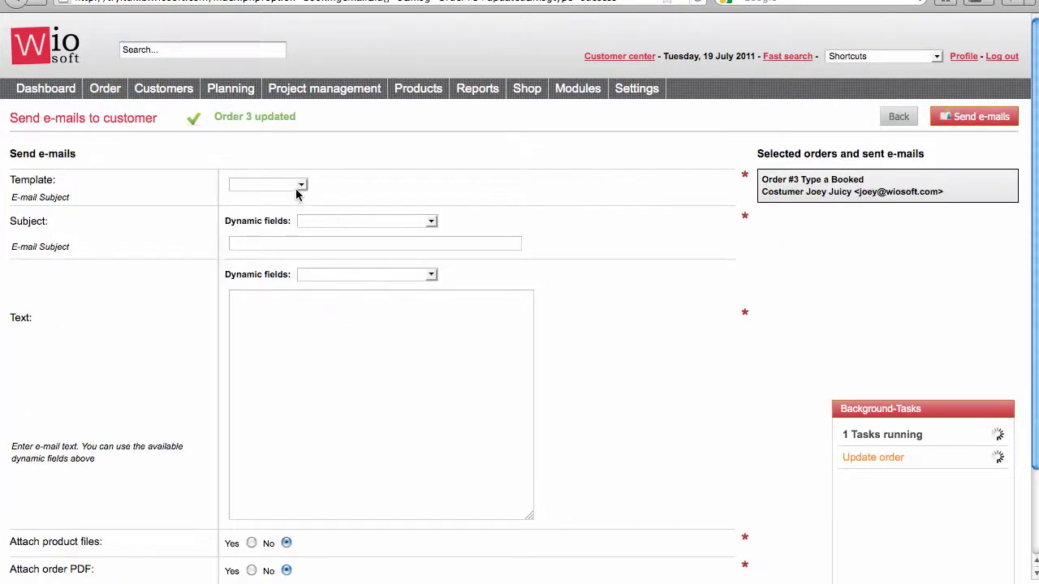
{"action": "left_click", "coordinate": [298, 185]}
{"action": "left_click", "coordinate": [280, 204]}
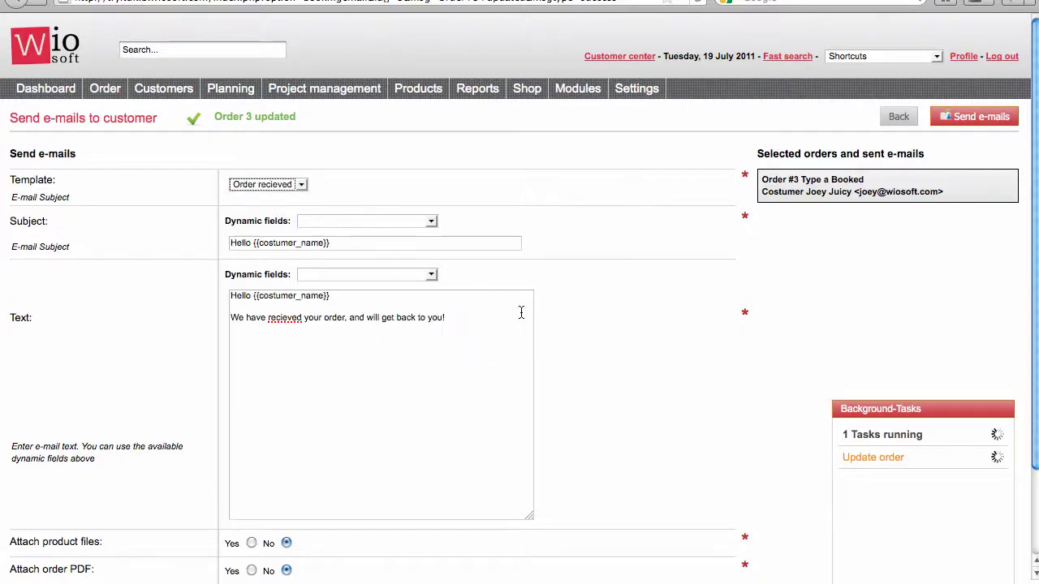
{"action": "scroll", "coordinate": [624, 297], "scroll_direction": "down", "scroll_amount": 2}
{"action": "scroll", "coordinate": [625, 297], "scroll_direction": "up", "scroll_amount": 2}
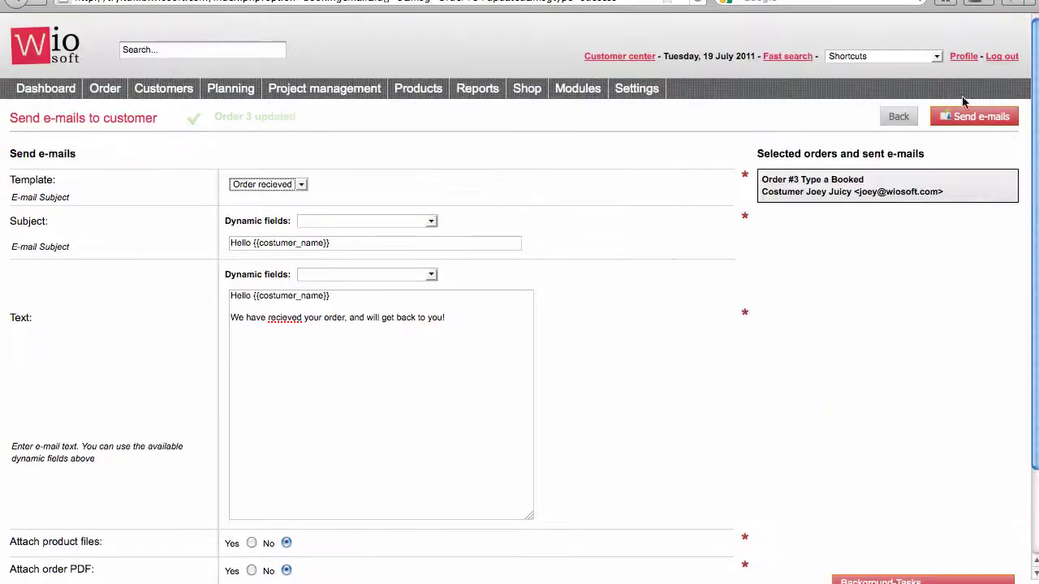
{"action": "left_click", "coordinate": [901, 117]}
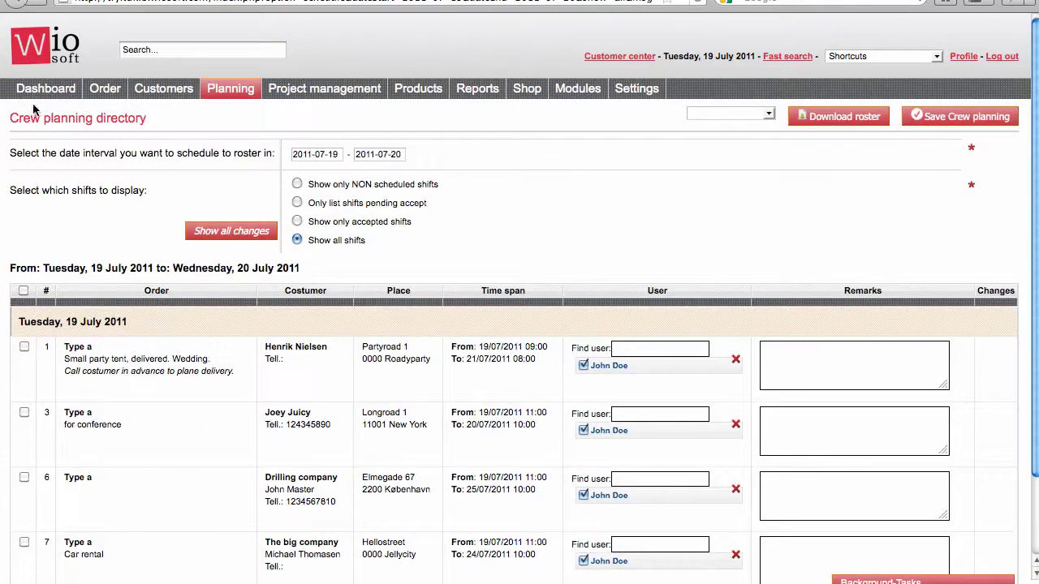
Step: Search from the dashboard for the cocktail party customer by first name, open the customer record, and return to the dashboard
{"action": "left_click", "coordinate": [43, 95]}
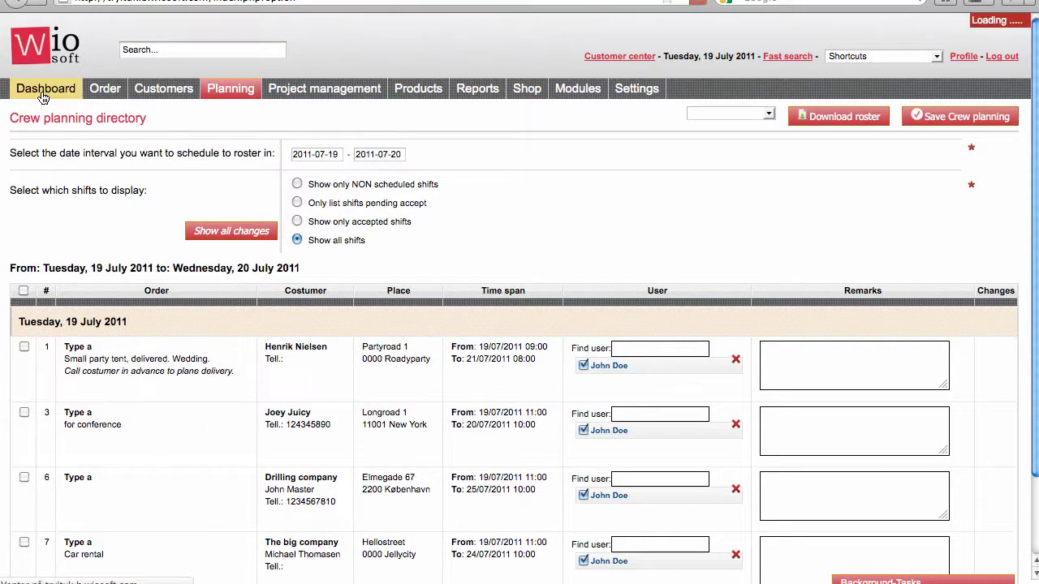
{"action": "left_click", "coordinate": [145, 54]}
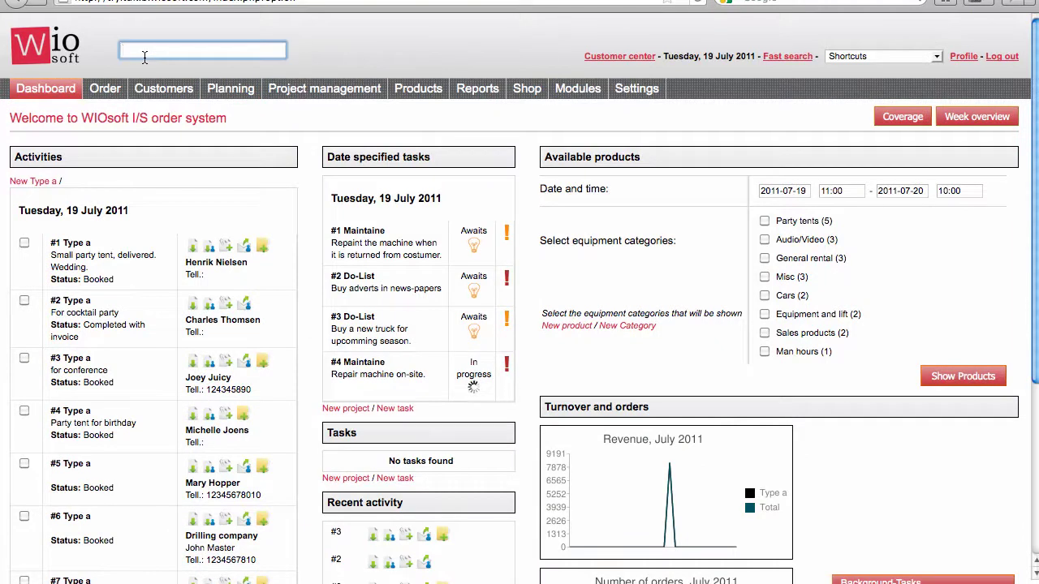
{"action": "type", "text": "charles"}
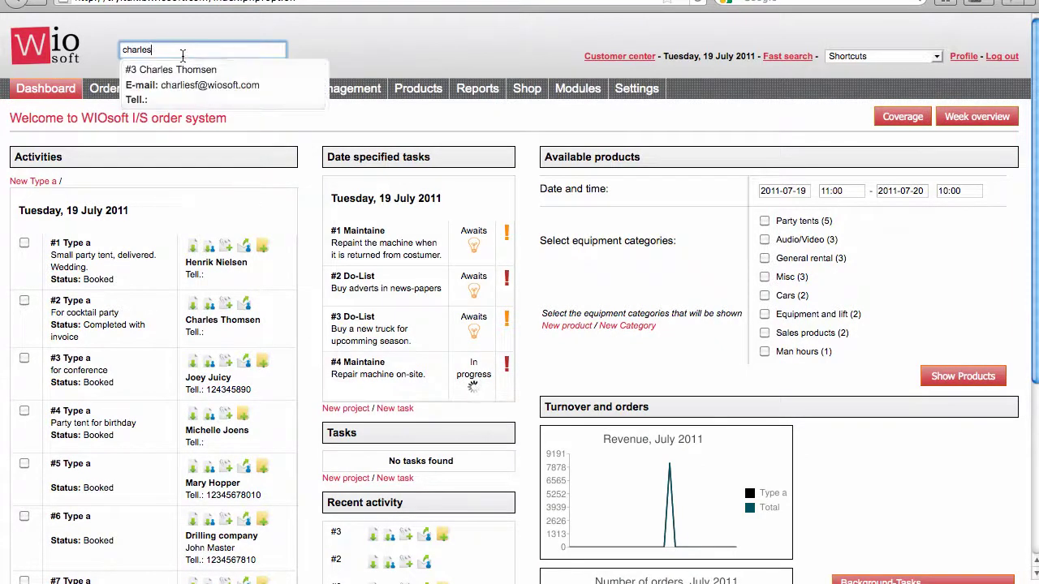
{"action": "left_click", "coordinate": [181, 78]}
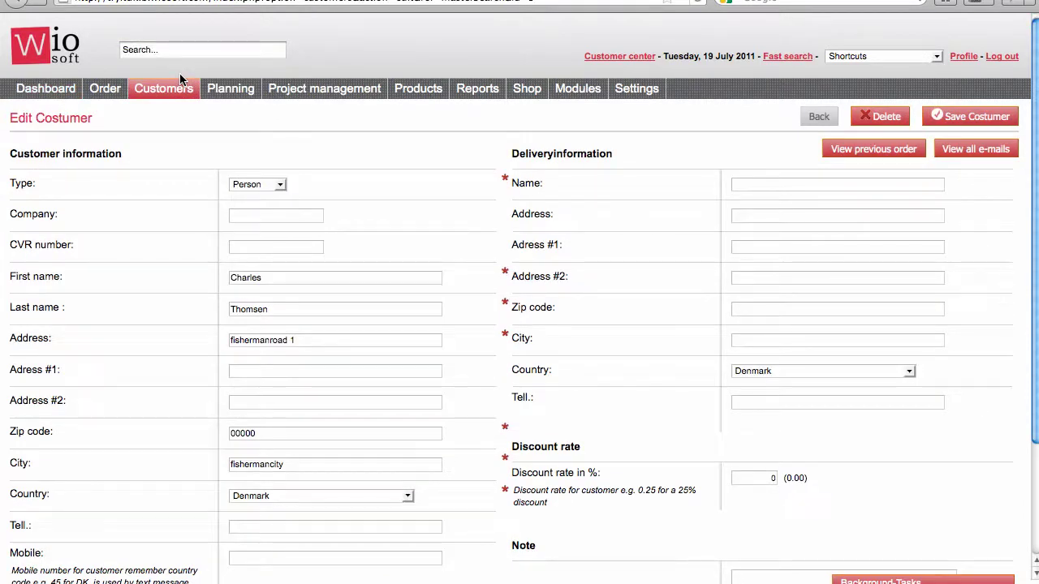
{"action": "left_click", "coordinate": [55, 87]}
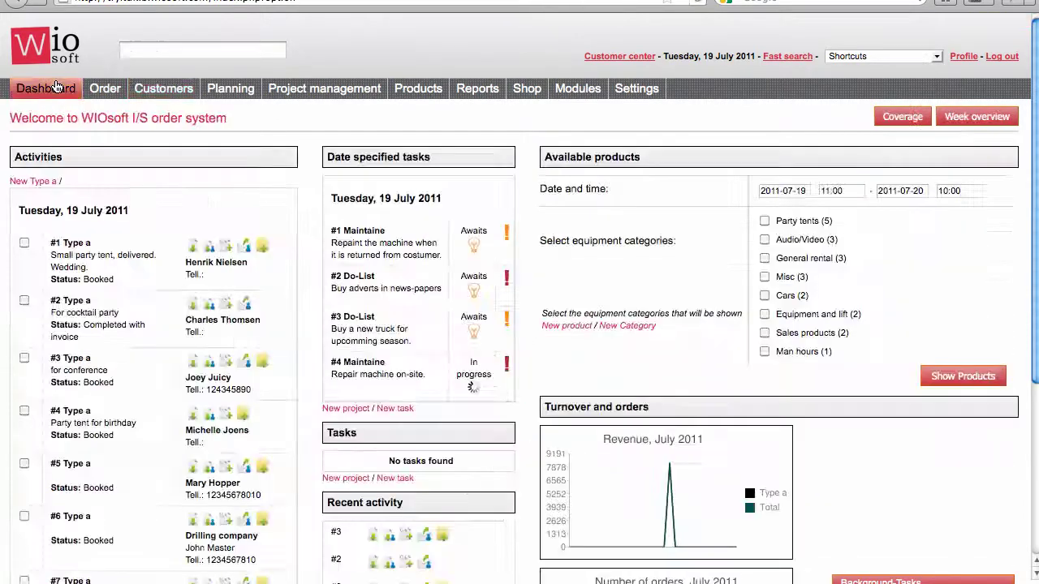